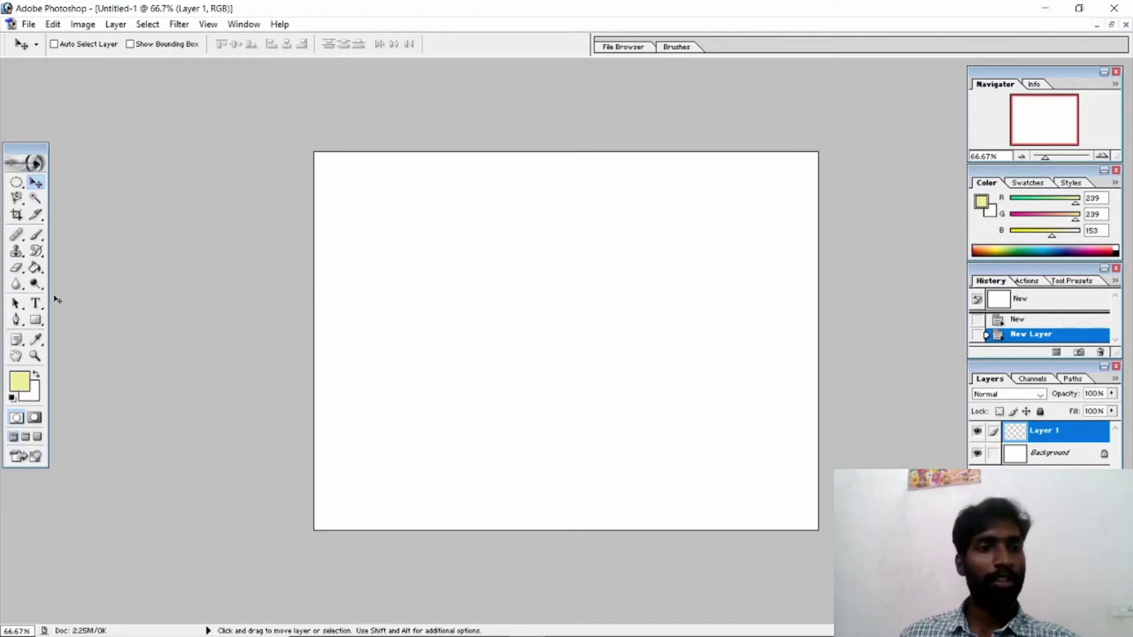
Launch the Windows Magnifier and enlarge the view of the toolbox to 200%
{"action": "left_click", "coordinate": [37, 252]}
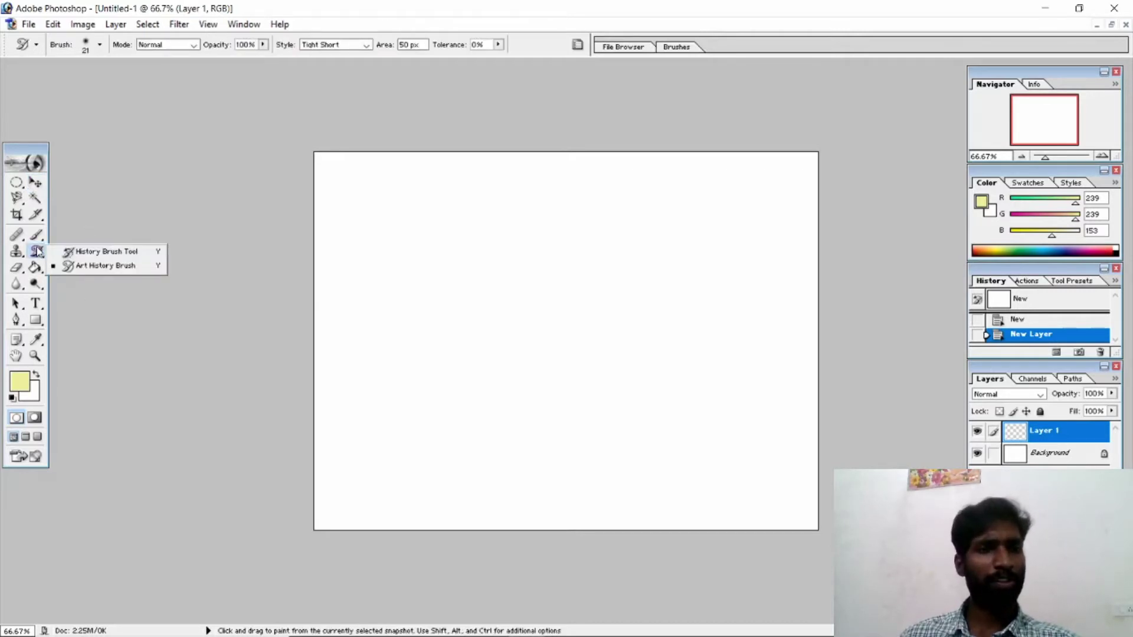
{"action": "key", "text": "super"}
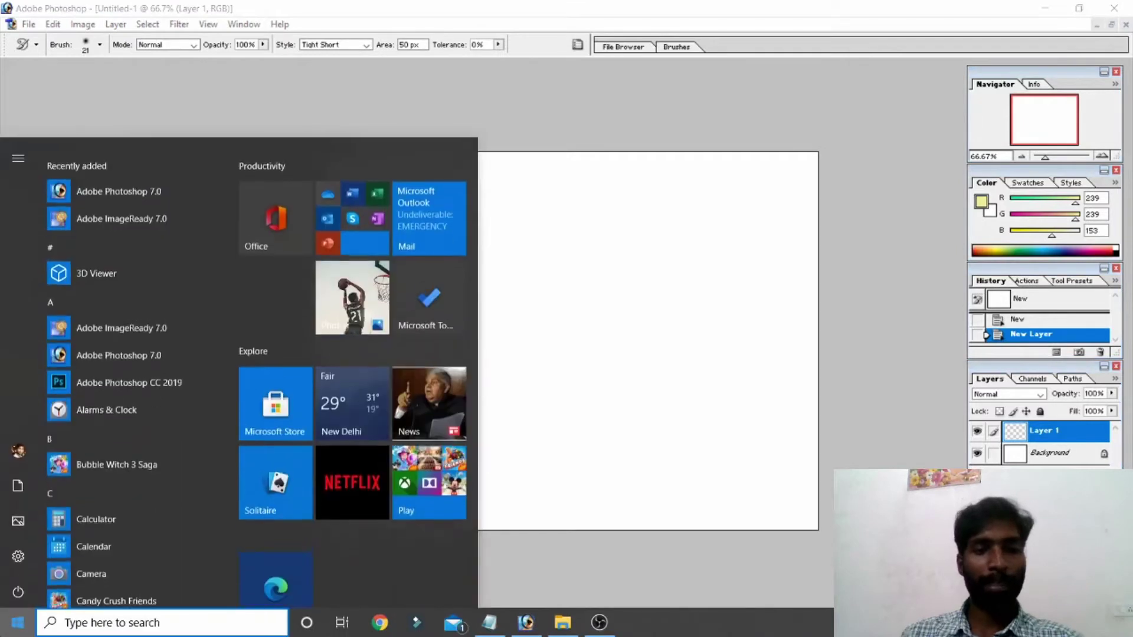
{"action": "type", "text": "magn"}
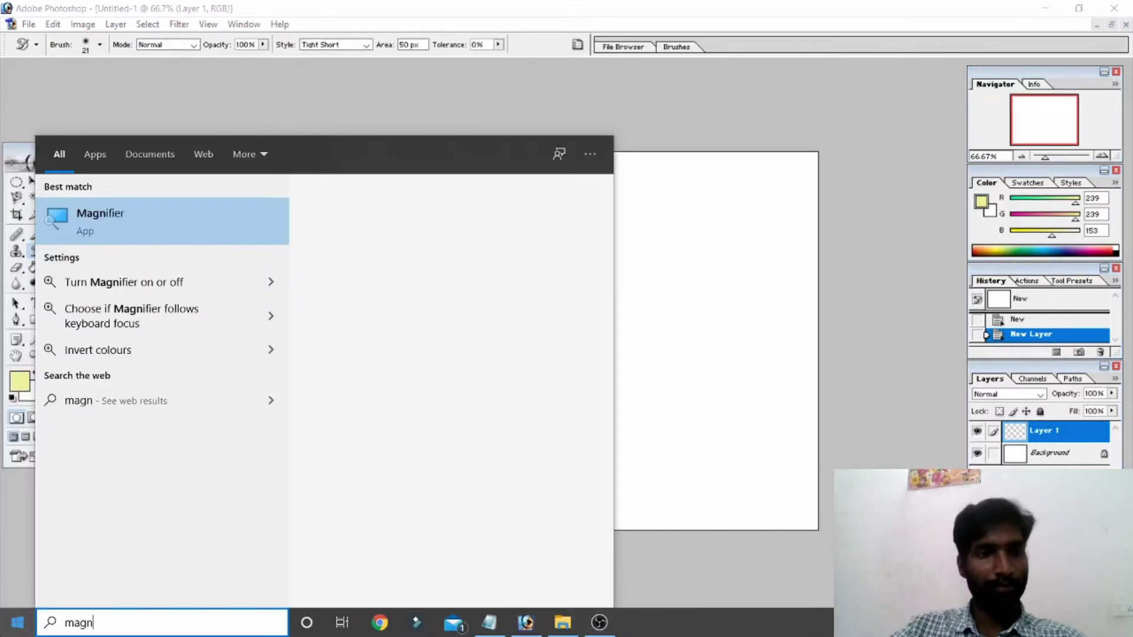
{"action": "key", "text": "Return"}
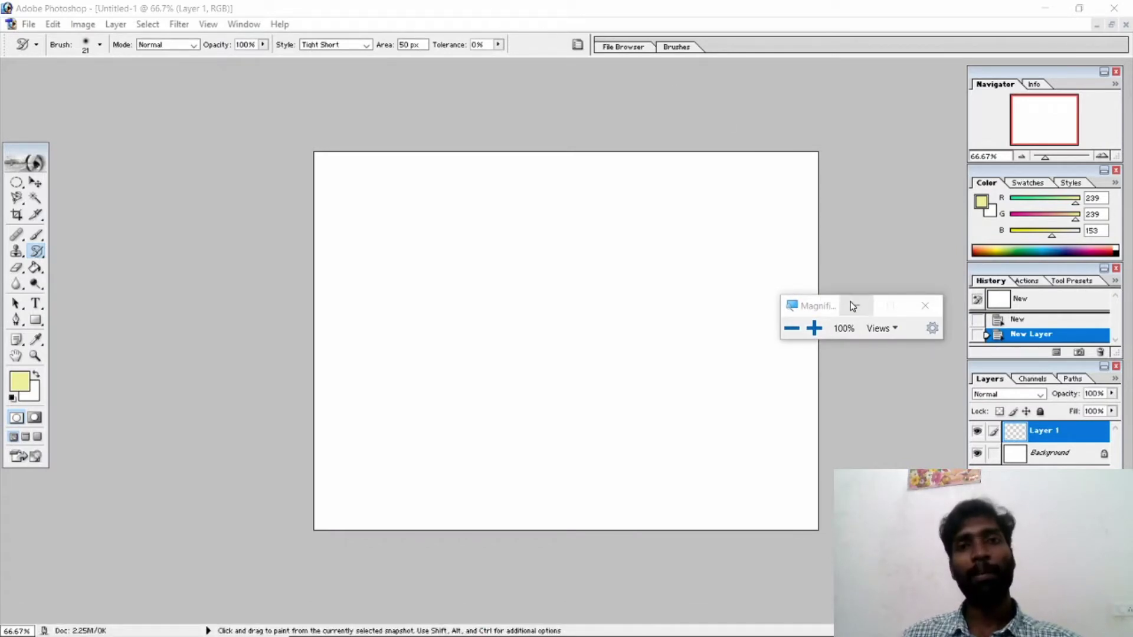
{"action": "left_click", "coordinate": [813, 329]}
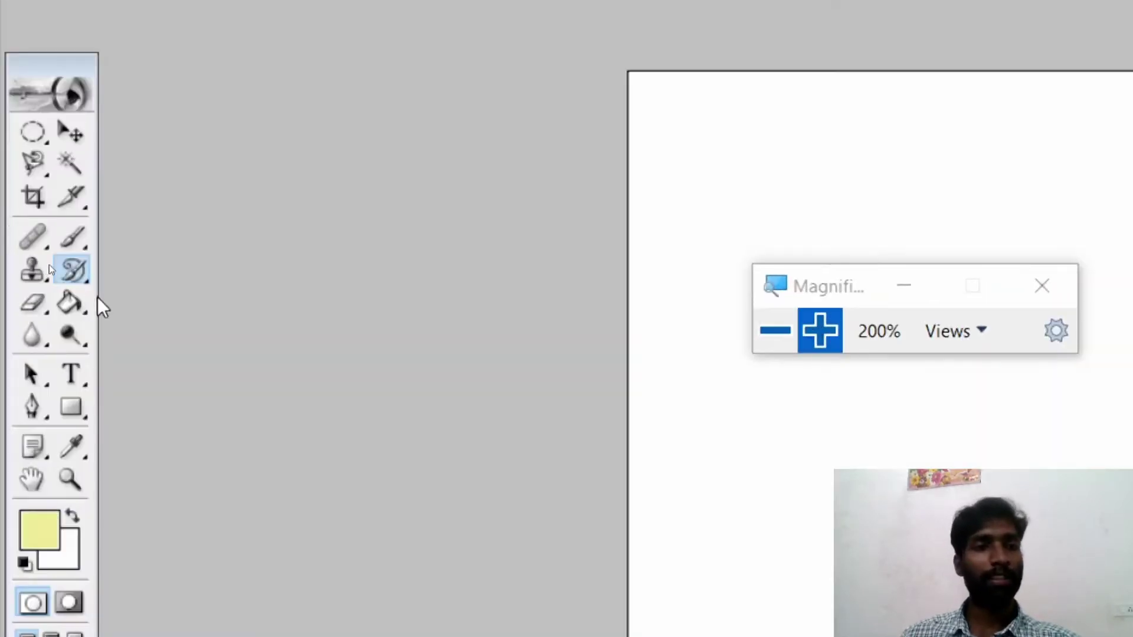
Switch to the Pencil tool and back to the Brush tool, and return the Magnifier to 100%
{"action": "left_click", "coordinate": [80, 272]}
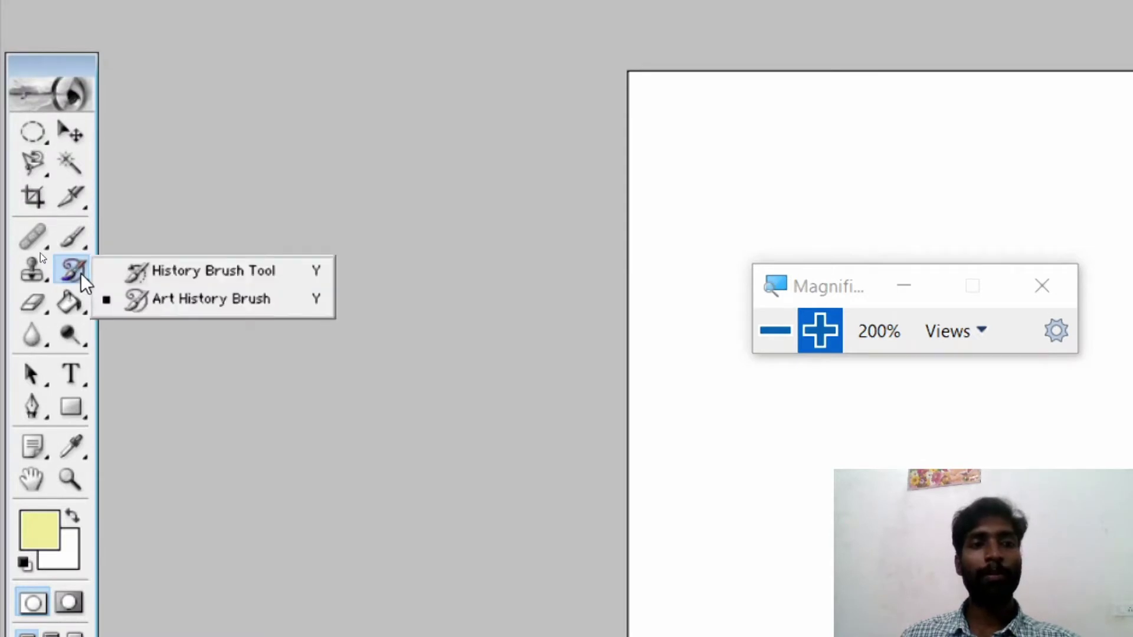
{"action": "left_click", "coordinate": [76, 235]}
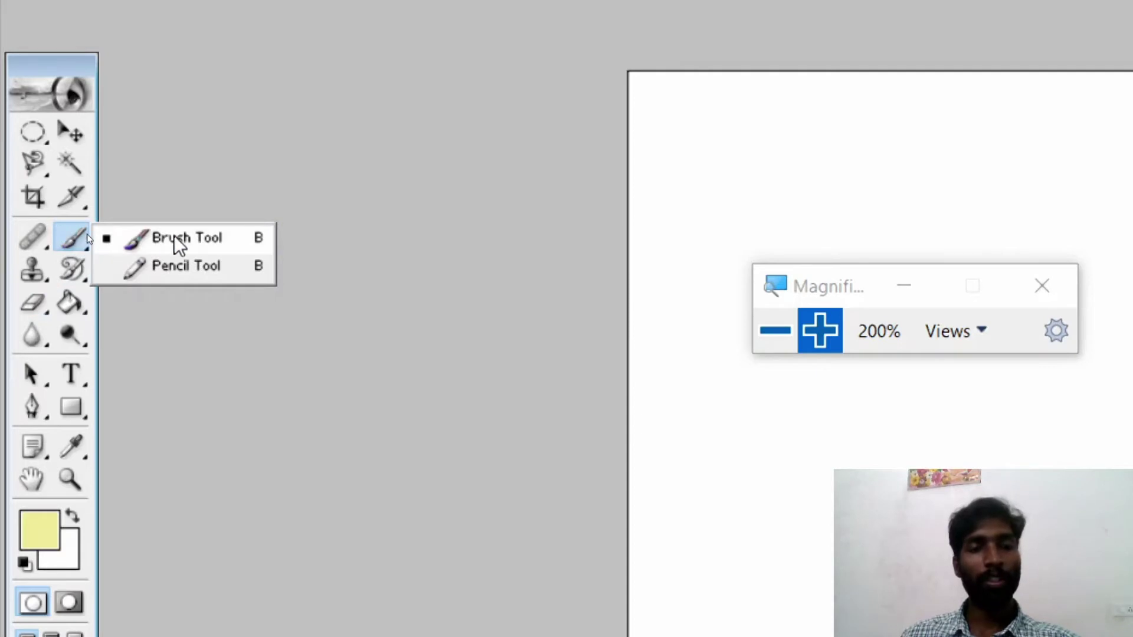
{"action": "left_click", "coordinate": [207, 266]}
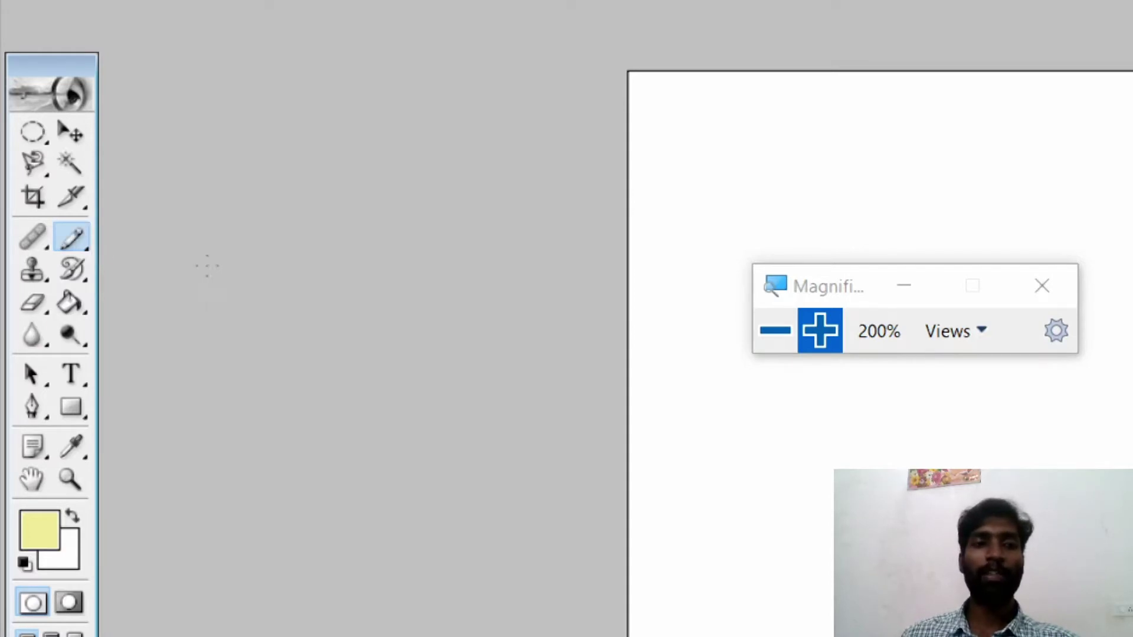
{"action": "left_click", "coordinate": [70, 245]}
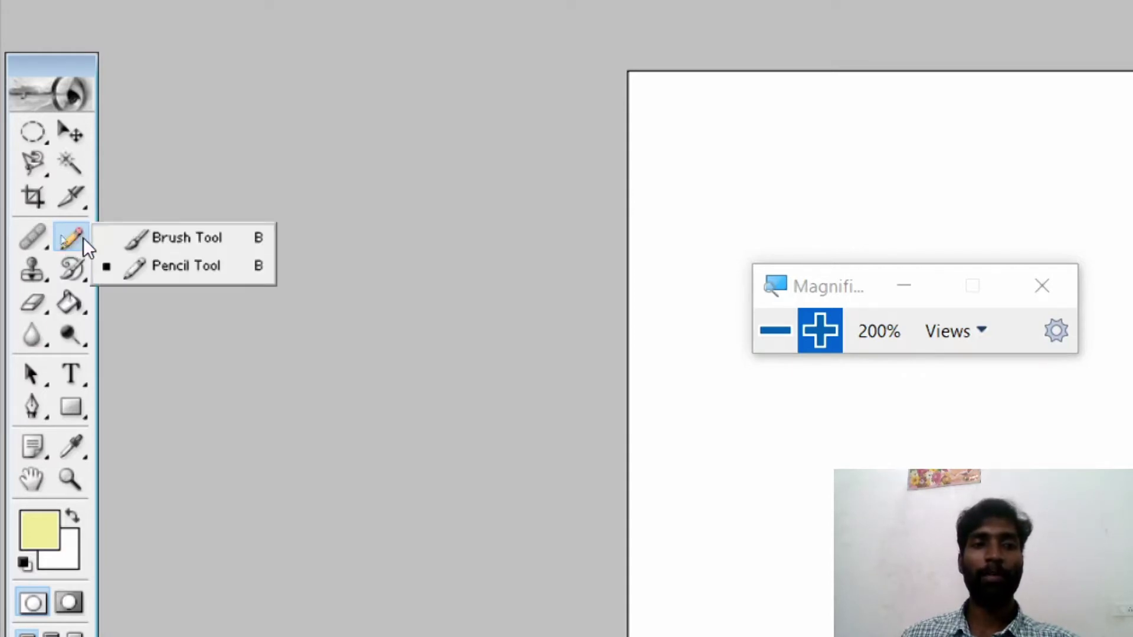
{"action": "left_click", "coordinate": [167, 237]}
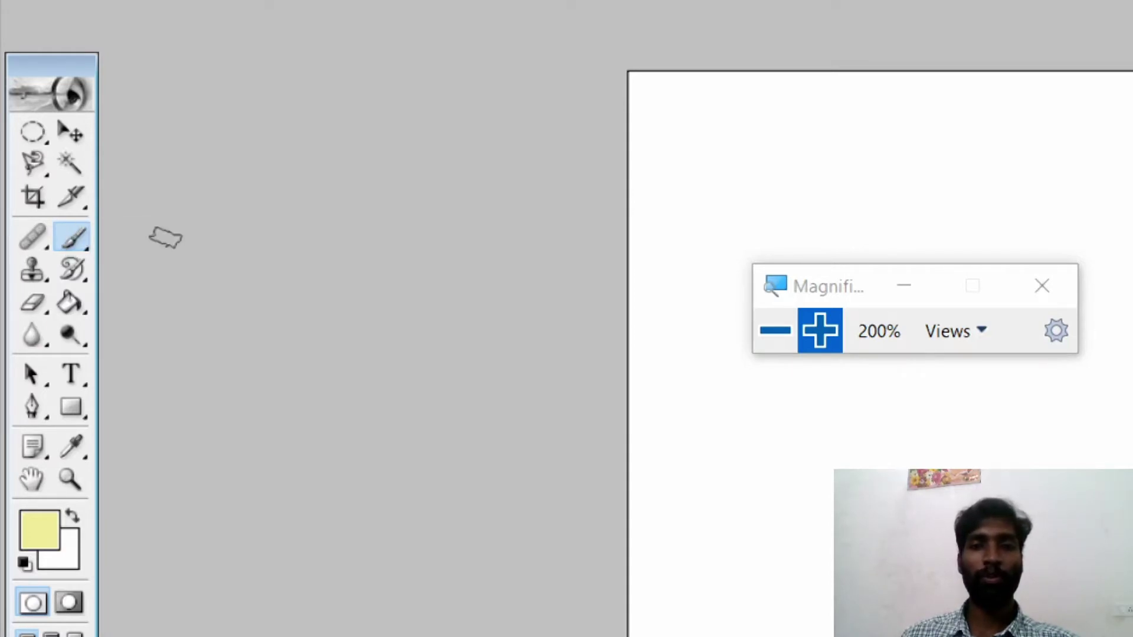
{"action": "left_click", "coordinate": [775, 331]}
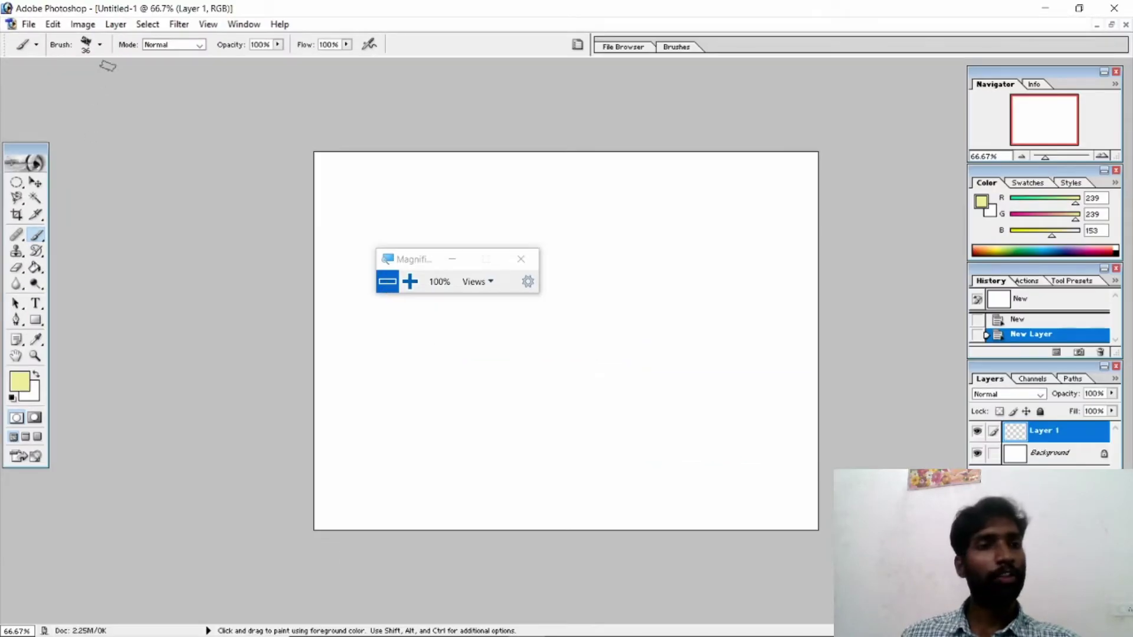
With a hard round 9 px brush, paint a pale yellow curve and a looping blue (RGB 46, 98, 174) scribble on Layer 1
{"action": "left_click", "coordinate": [100, 44]}
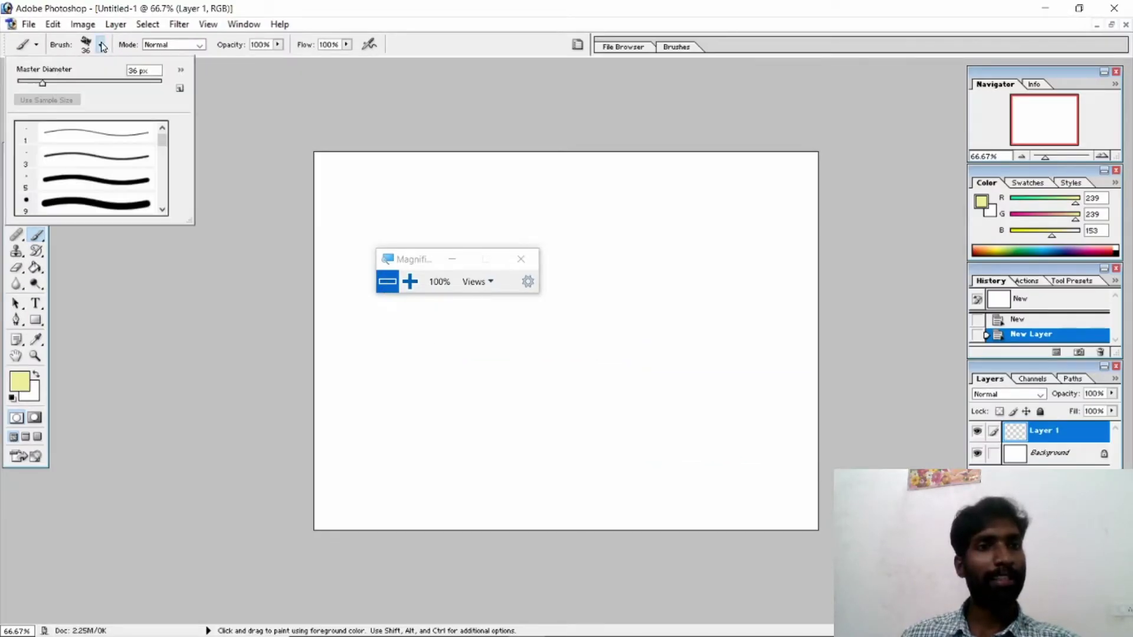
{"action": "left_click", "coordinate": [101, 201]}
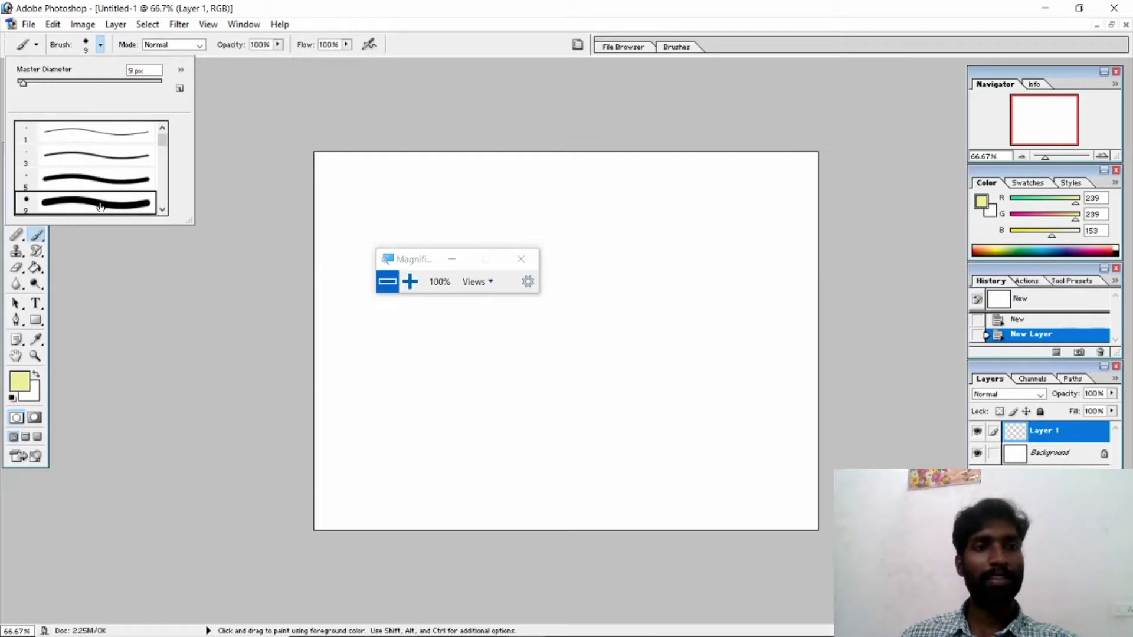
{"action": "left_click", "coordinate": [592, 206]}
{"action": "mouse_move", "coordinate": [583, 206]}
{"action": "left_mouse_down"}
{"action": "mouse_move", "coordinate": [636, 264]}
{"action": "mouse_move", "coordinate": [610, 392]}
{"action": "left_mouse_up"}
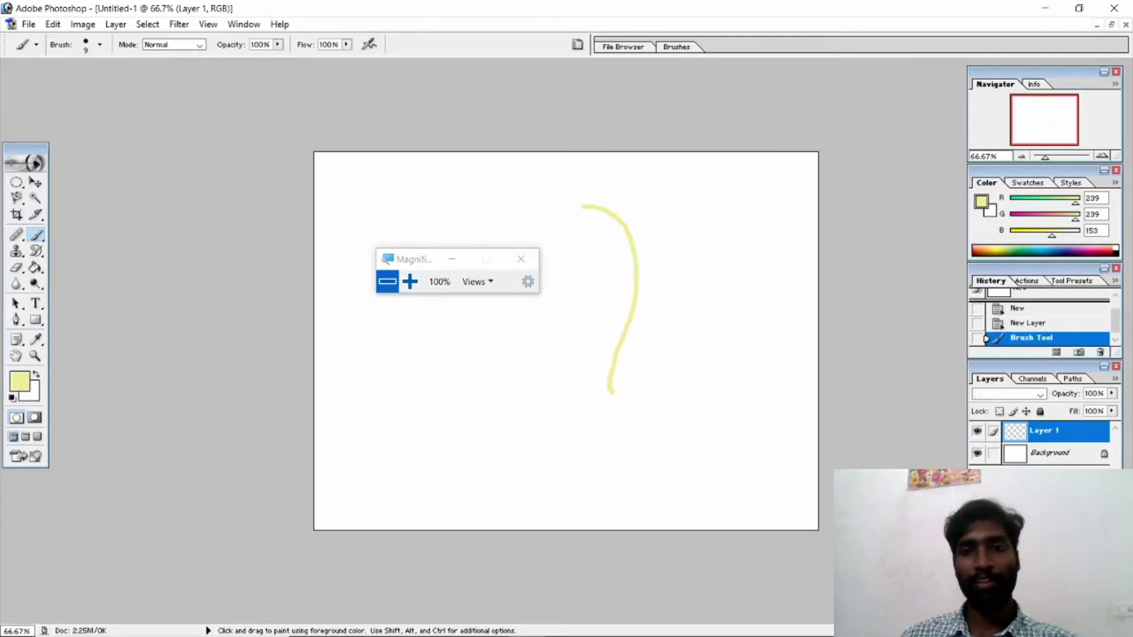
{"action": "left_click", "coordinate": [1066, 251]}
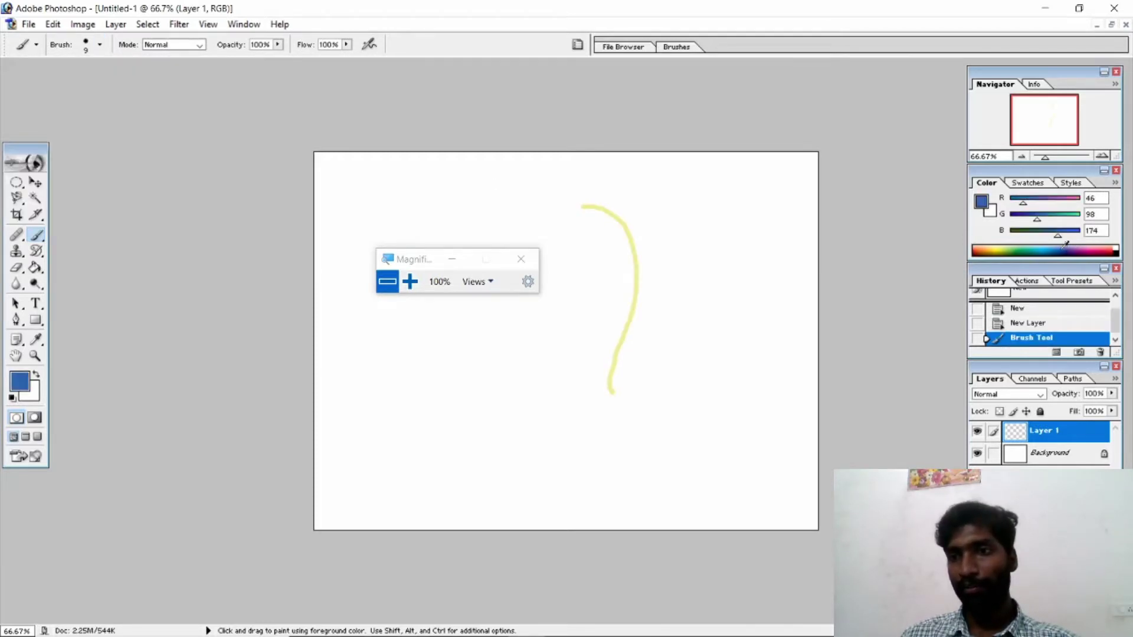
{"action": "mouse_move", "coordinate": [736, 172]}
{"action": "left_mouse_down"}
{"action": "mouse_move", "coordinate": [728, 257]}
{"action": "mouse_move", "coordinate": [666, 369]}
{"action": "mouse_move", "coordinate": [569, 416]}
{"action": "mouse_move", "coordinate": [473, 438]}
{"action": "mouse_move", "coordinate": [647, 336]}
{"action": "mouse_move", "coordinate": [769, 312]}
{"action": "mouse_move", "coordinate": [518, 339]}
{"action": "mouse_move", "coordinate": [696, 319]}
{"action": "mouse_move", "coordinate": [755, 345]}
{"action": "left_mouse_up"}
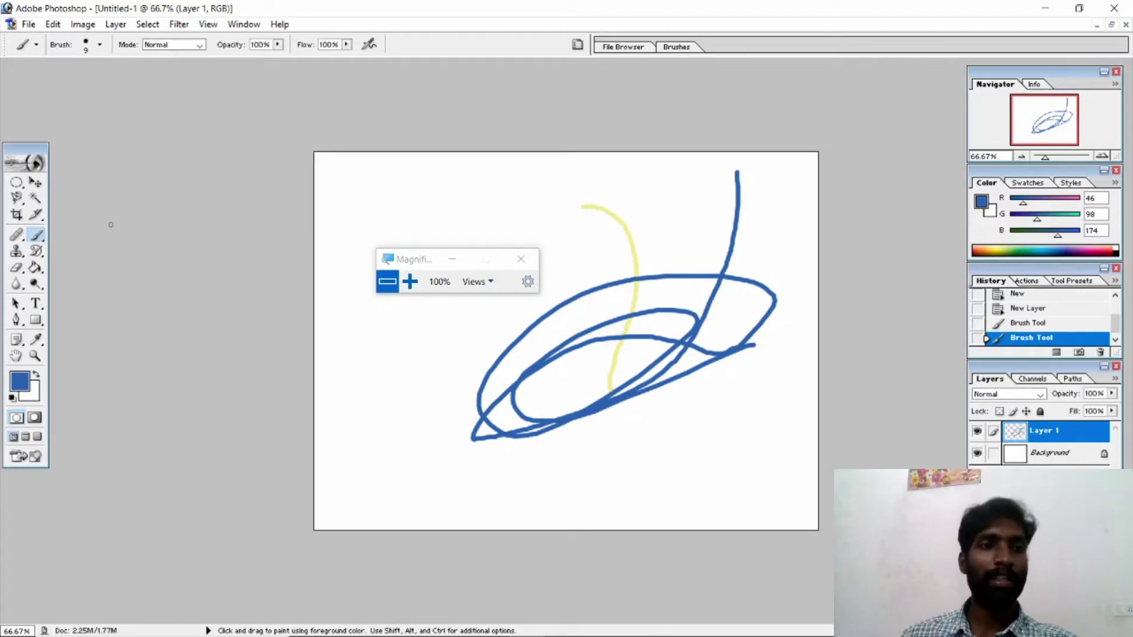
Close the Magnifier and draw a rough dark red (RGB 116, 15, 59) circle with the 1 px Pencil around the blue line's upper end
{"action": "left_click_drag", "start_coordinate": [36, 235], "coordinate": [90, 253]}
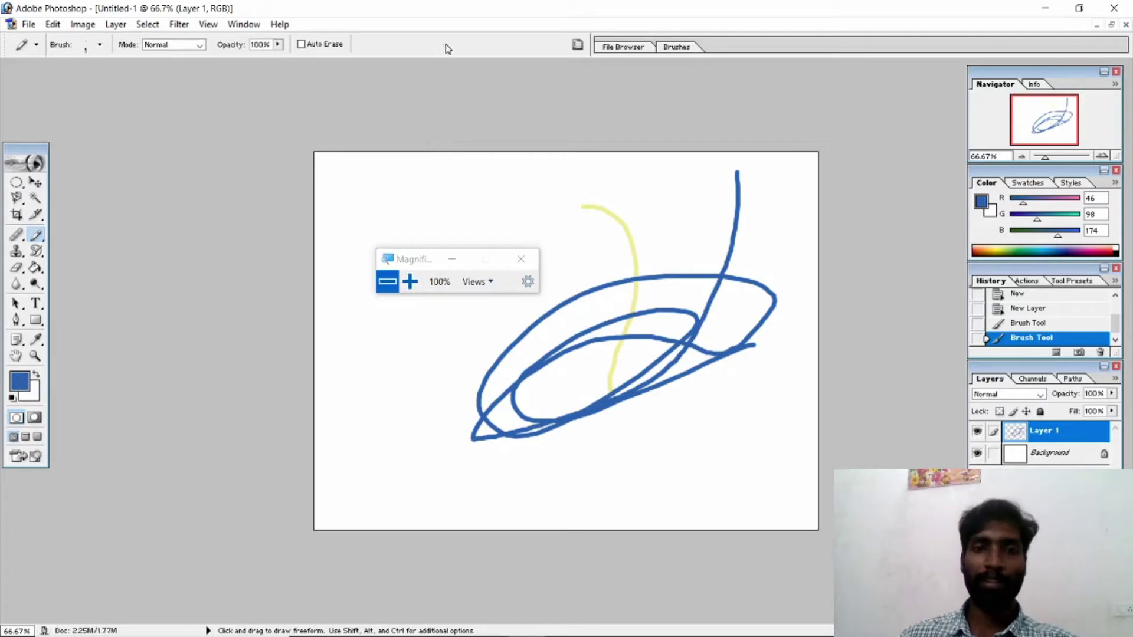
{"action": "left_click", "coordinate": [521, 261]}
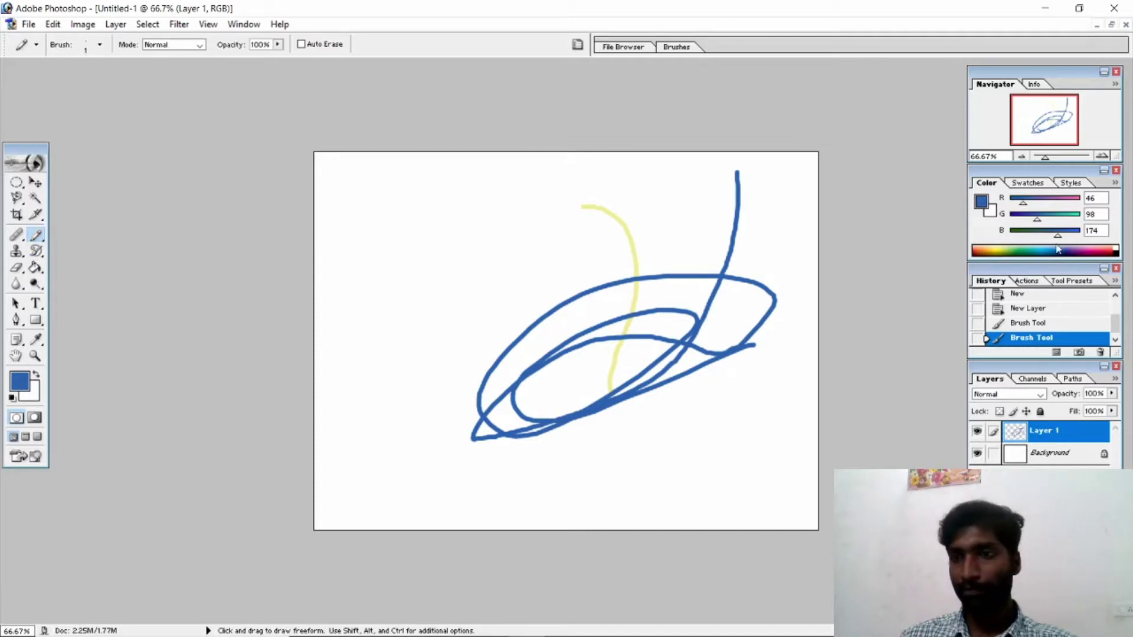
{"action": "left_click", "coordinate": [1108, 253]}
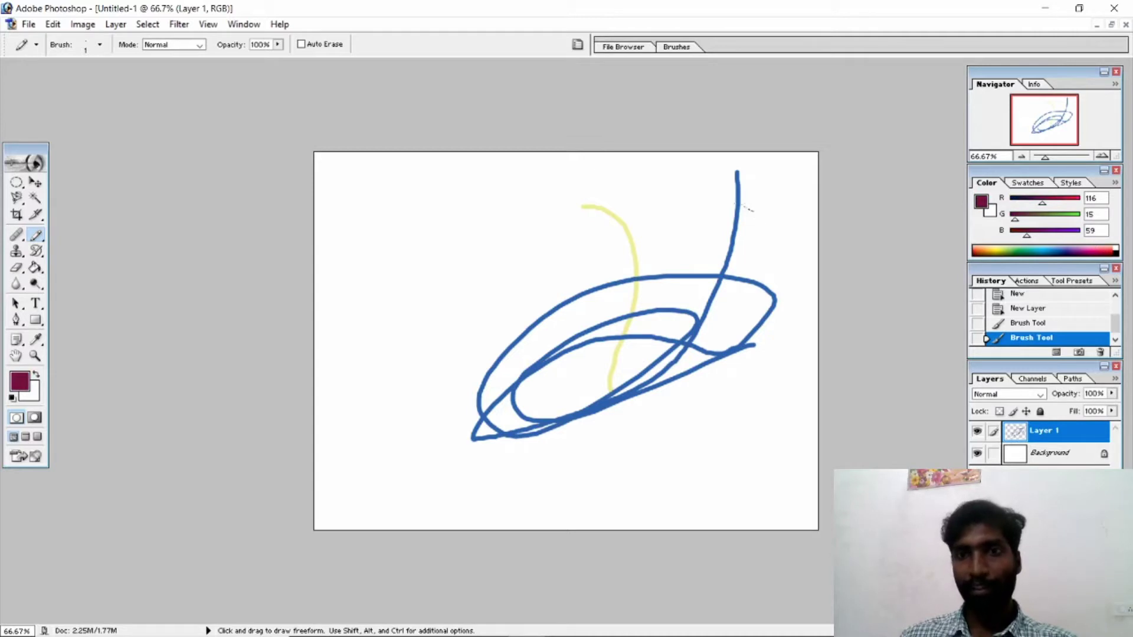
{"action": "mouse_move", "coordinate": [737, 196]}
{"action": "left_mouse_down"}
{"action": "mouse_move", "coordinate": [701, 259]}
{"action": "mouse_move", "coordinate": [786, 279]}
{"action": "mouse_move", "coordinate": [775, 204]}
{"action": "mouse_move", "coordinate": [745, 187]}
{"action": "left_mouse_up"}
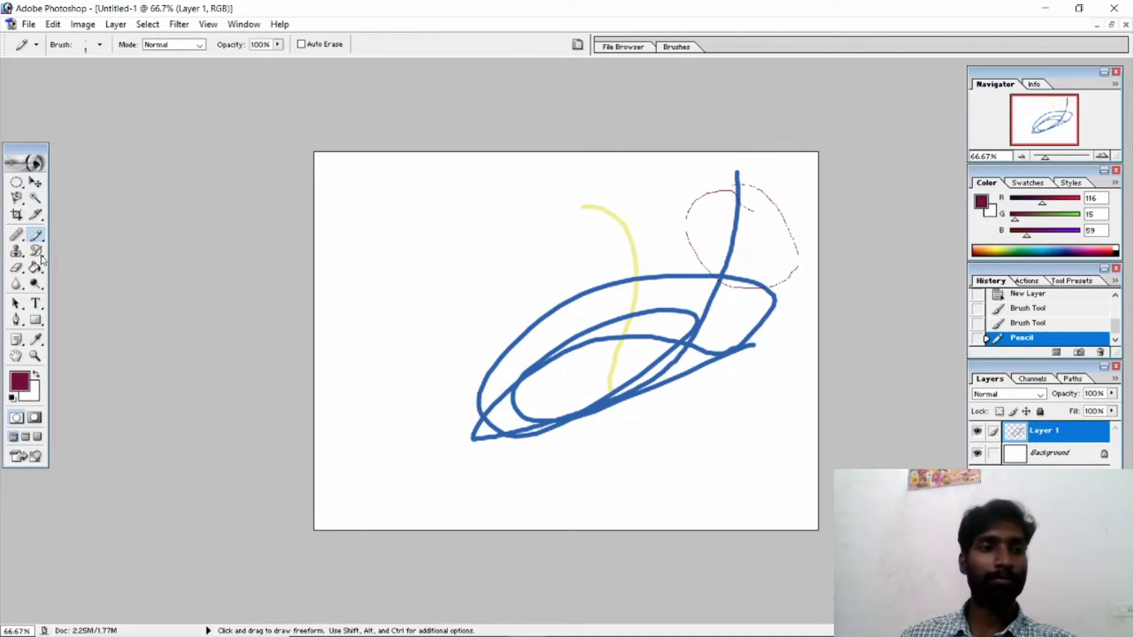
Paint a long, nearly vertical dark red stroke with the 9 px Brush beside the blue scribble, near the canvas's left edge
{"action": "left_click", "coordinate": [36, 236]}
{"action": "left_click", "coordinate": [57, 236]}
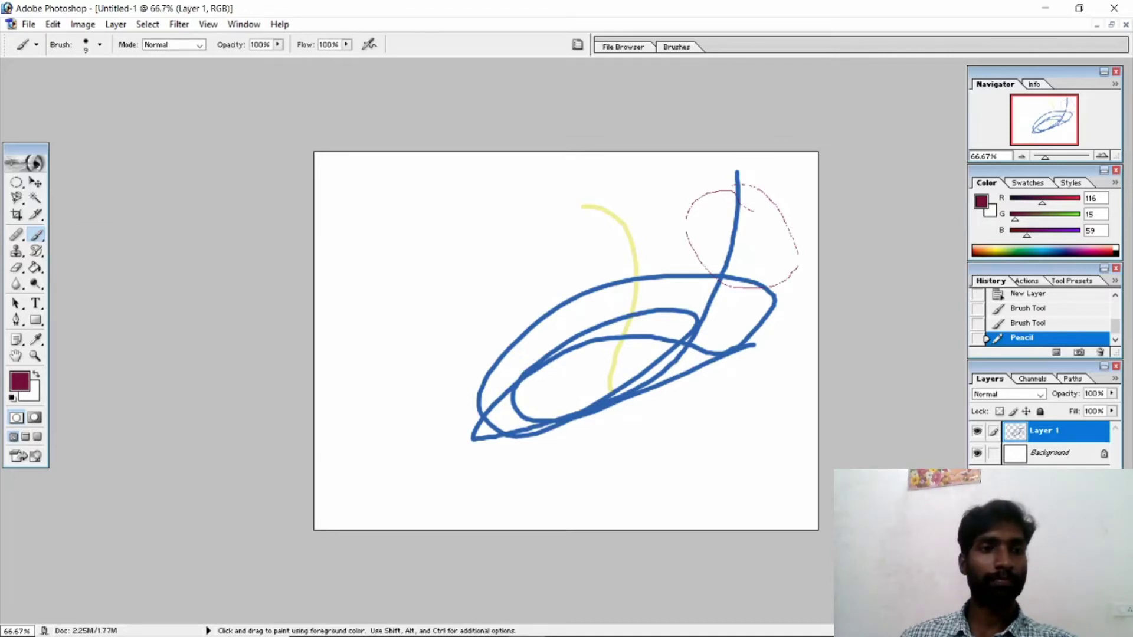
{"action": "left_click_drag", "start_coordinate": [413, 192], "coordinate": [351, 469]}
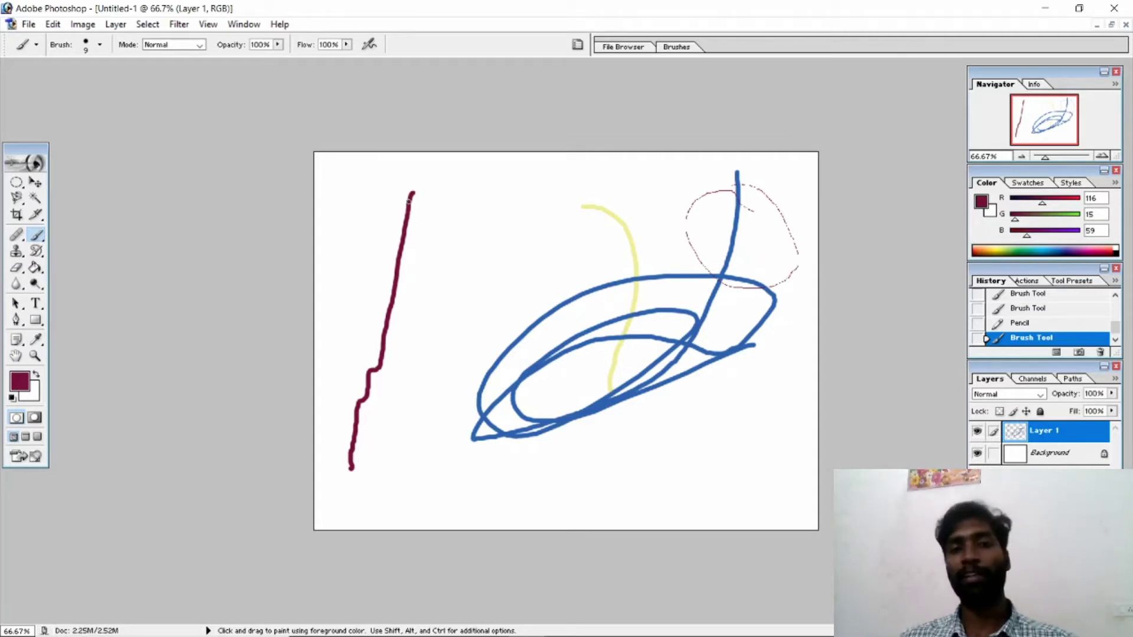
{"action": "left_click", "coordinate": [39, 239]}
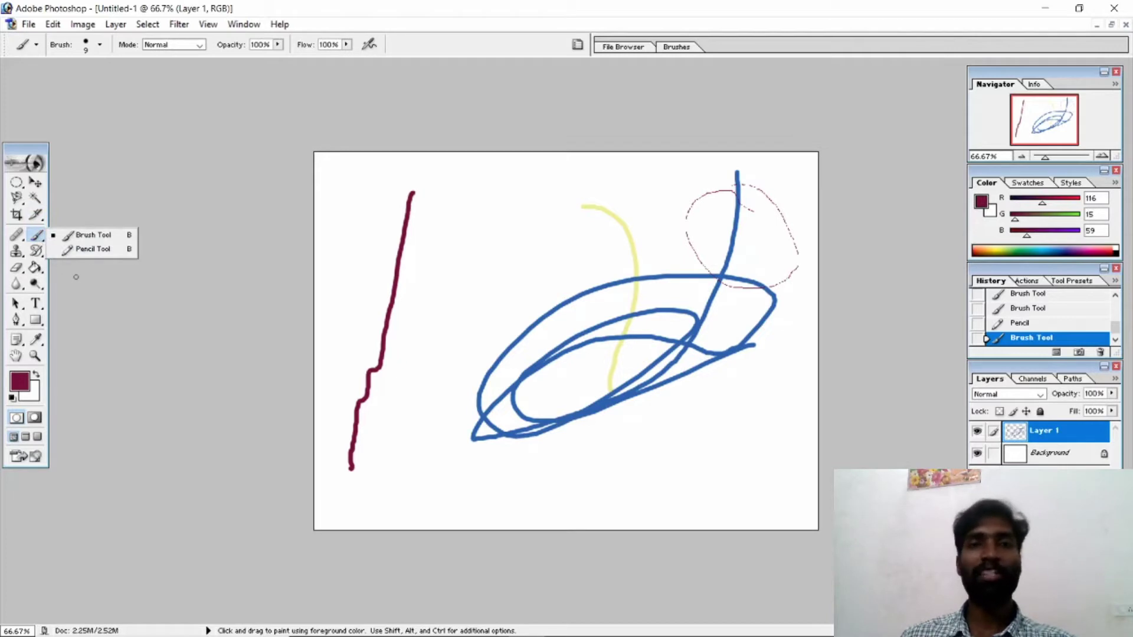
{"action": "left_click", "coordinate": [92, 289]}
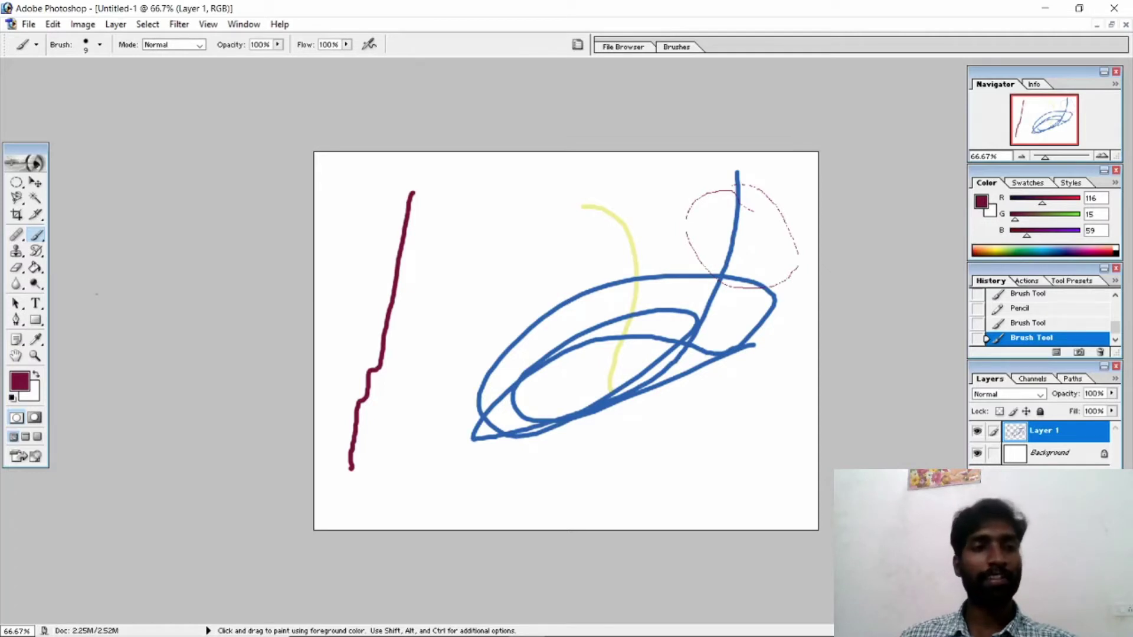
Erase gaps in the upper half of the dark red stroke with the 13 px Eraser tool
{"action": "left_click", "coordinate": [17, 268]}
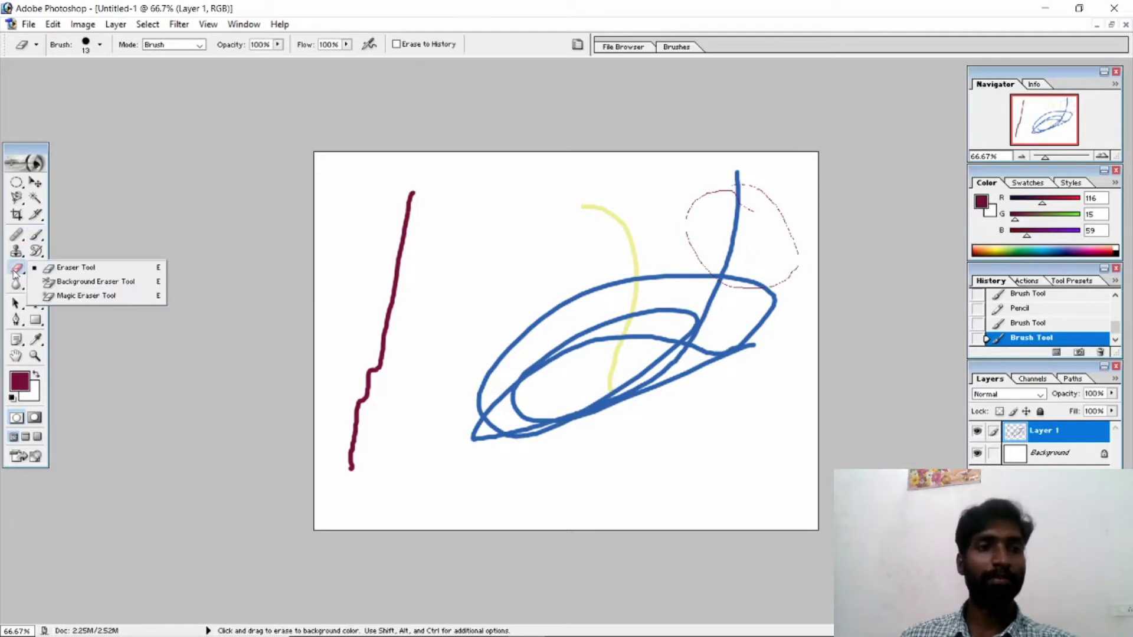
{"action": "left_click", "coordinate": [87, 268]}
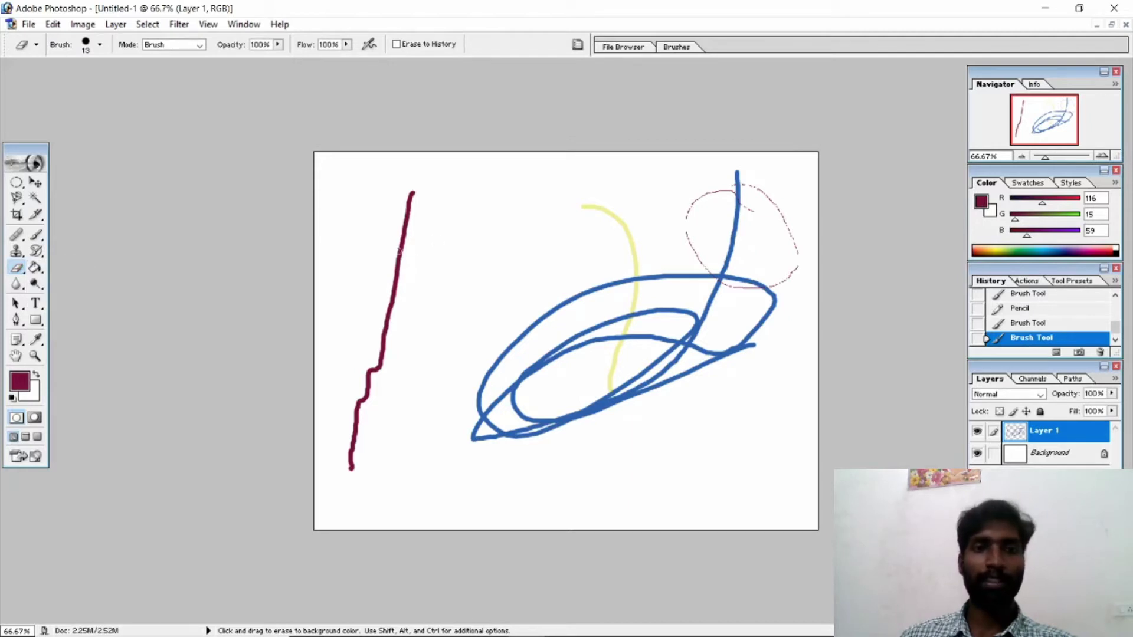
{"action": "mouse_move", "coordinate": [387, 307]}
{"action": "left_mouse_down"}
{"action": "mouse_move", "coordinate": [384, 329]}
{"action": "mouse_move", "coordinate": [391, 308]}
{"action": "left_mouse_up"}
{"action": "mouse_move", "coordinate": [392, 264]}
{"action": "left_mouse_down"}
{"action": "mouse_move", "coordinate": [405, 233]}
{"action": "mouse_move", "coordinate": [404, 324]}
{"action": "left_mouse_up"}
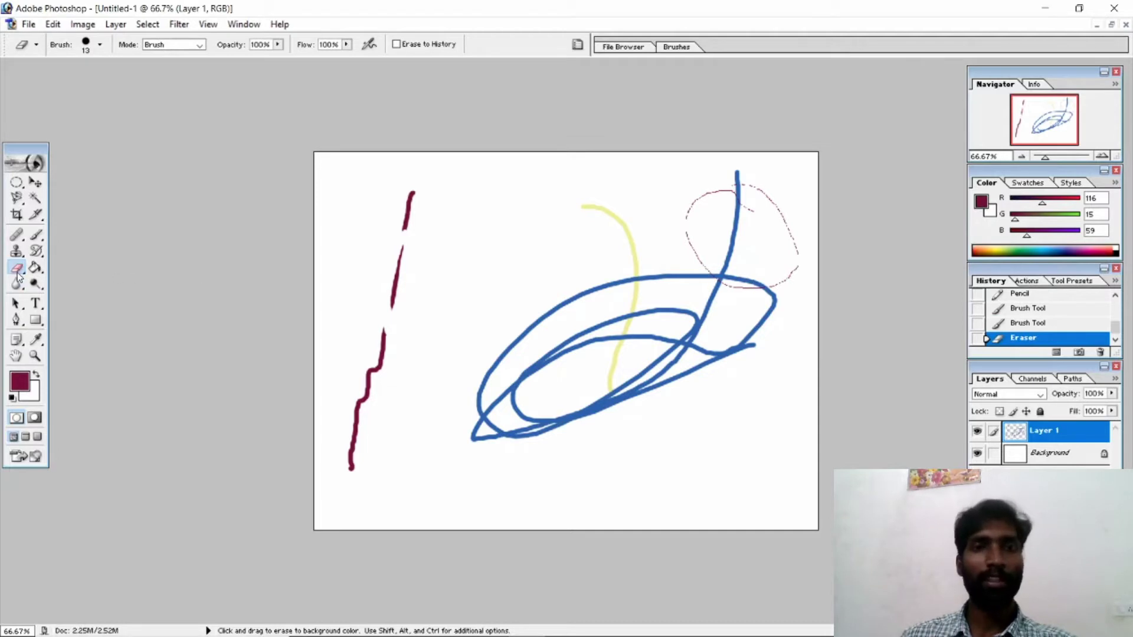
Erase parts of the blue loops and the point where the yellow curve crosses them, using the 13 px Background Eraser
{"action": "left_click", "coordinate": [20, 272]}
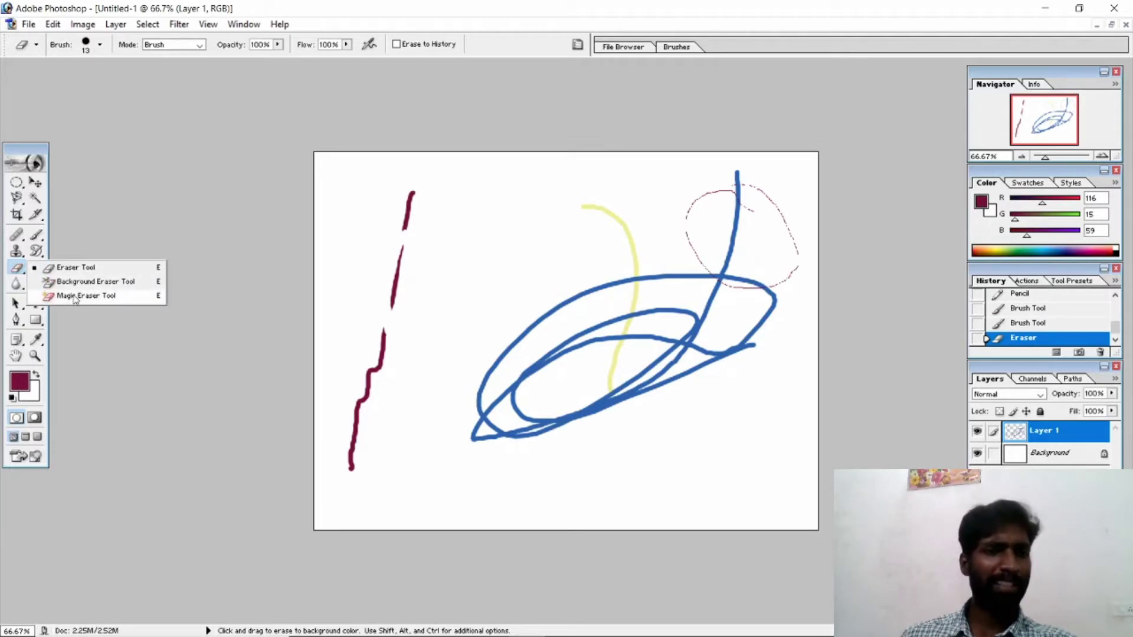
{"action": "left_click", "coordinate": [96, 285]}
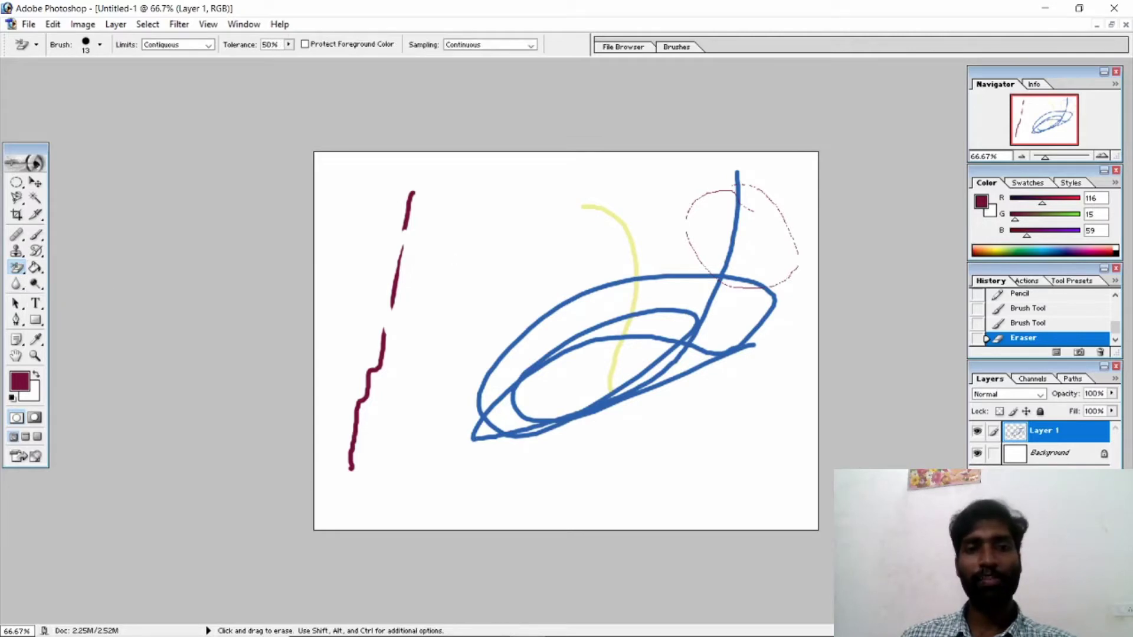
{"action": "mouse_move", "coordinate": [538, 321]}
{"action": "left_mouse_down"}
{"action": "mouse_move", "coordinate": [582, 361]}
{"action": "mouse_move", "coordinate": [572, 397]}
{"action": "mouse_move", "coordinate": [525, 374]}
{"action": "mouse_move", "coordinate": [560, 307]}
{"action": "left_mouse_up"}
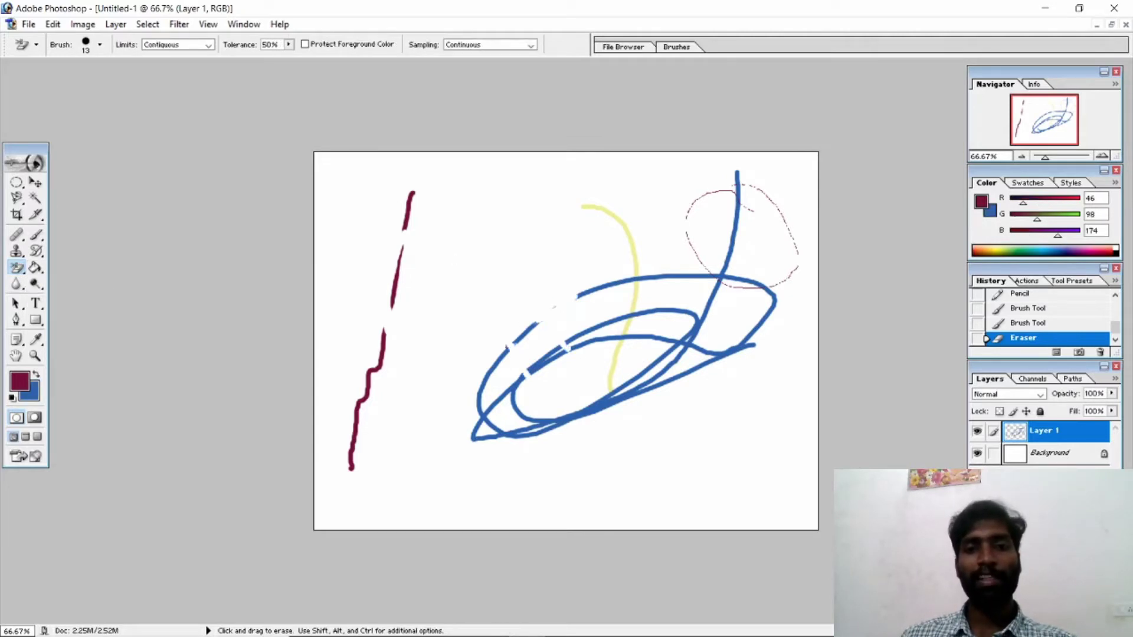
{"action": "left_click_drag", "start_coordinate": [511, 346], "coordinate": [554, 224]}
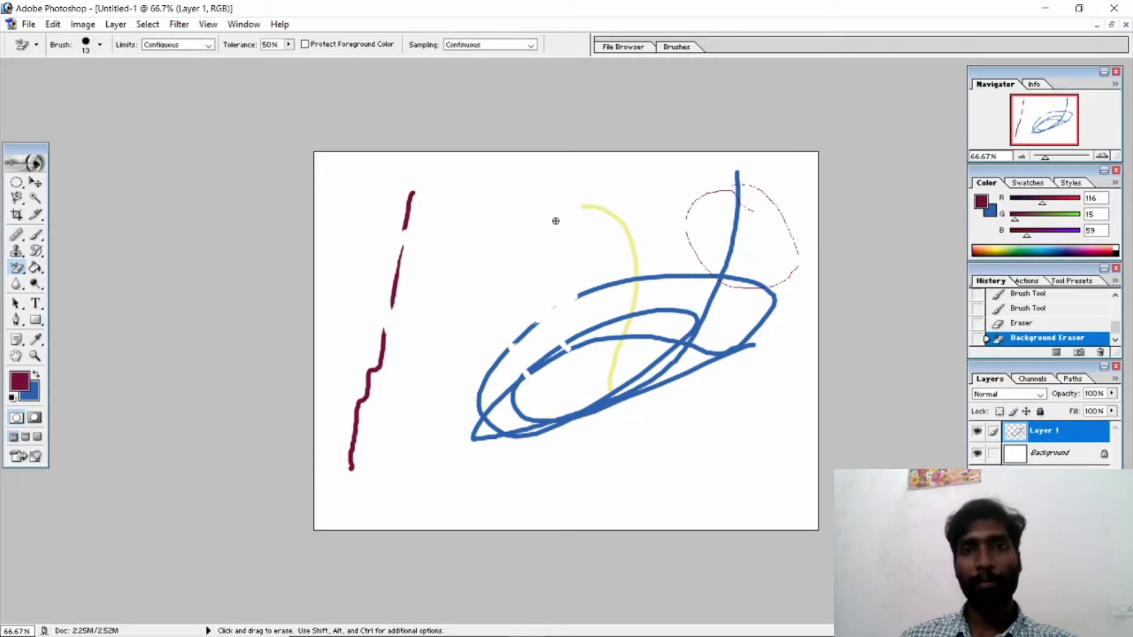
{"action": "mouse_move", "coordinate": [603, 236]}
{"action": "left_mouse_down"}
{"action": "mouse_move", "coordinate": [569, 303]}
{"action": "mouse_move", "coordinate": [673, 271]}
{"action": "mouse_move", "coordinate": [531, 299]}
{"action": "mouse_move", "coordinate": [644, 277]}
{"action": "left_mouse_up"}
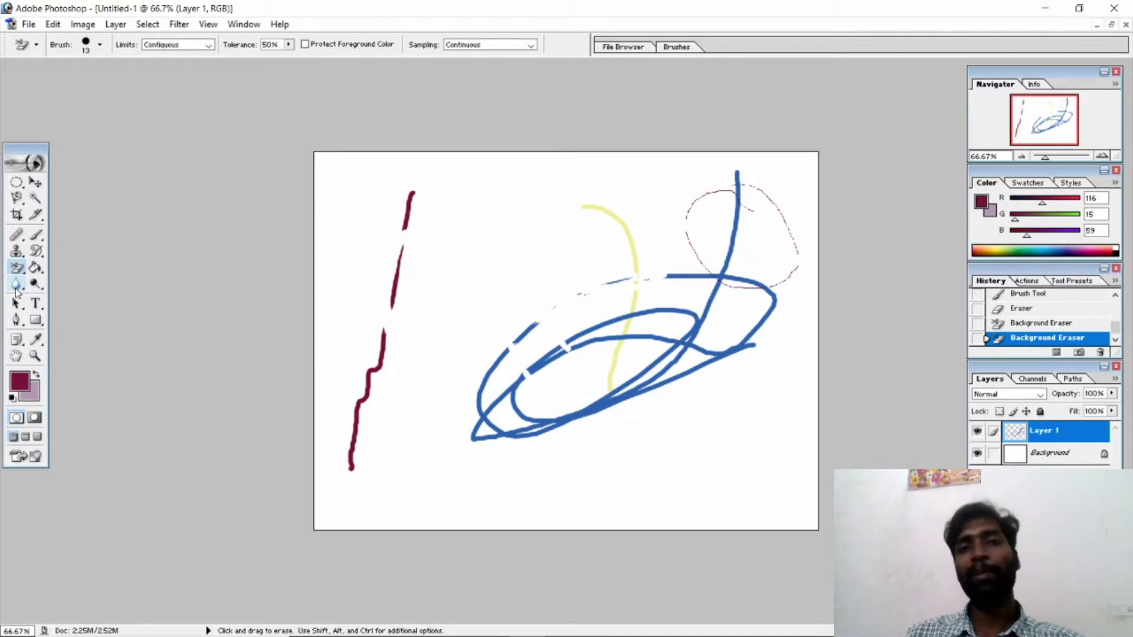
Open the image pimples_1200 from the Saved Pictures folder
{"action": "key", "text": "ctrl+o"}
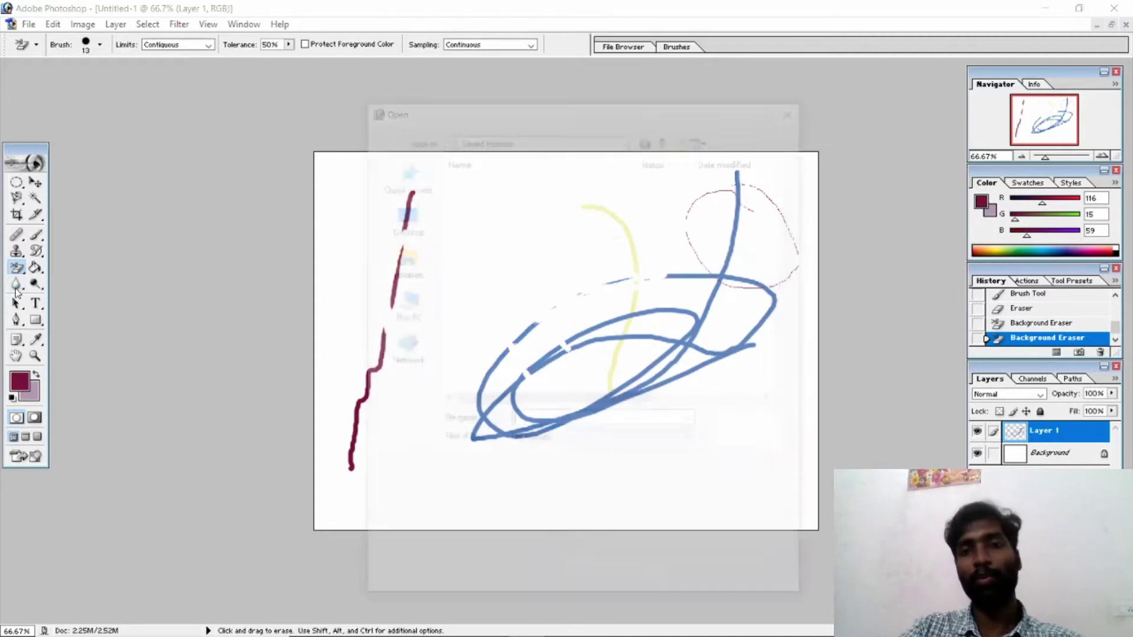
{"action": "scroll", "coordinate": [534, 374], "scroll_direction": "down", "scroll_amount": 2}
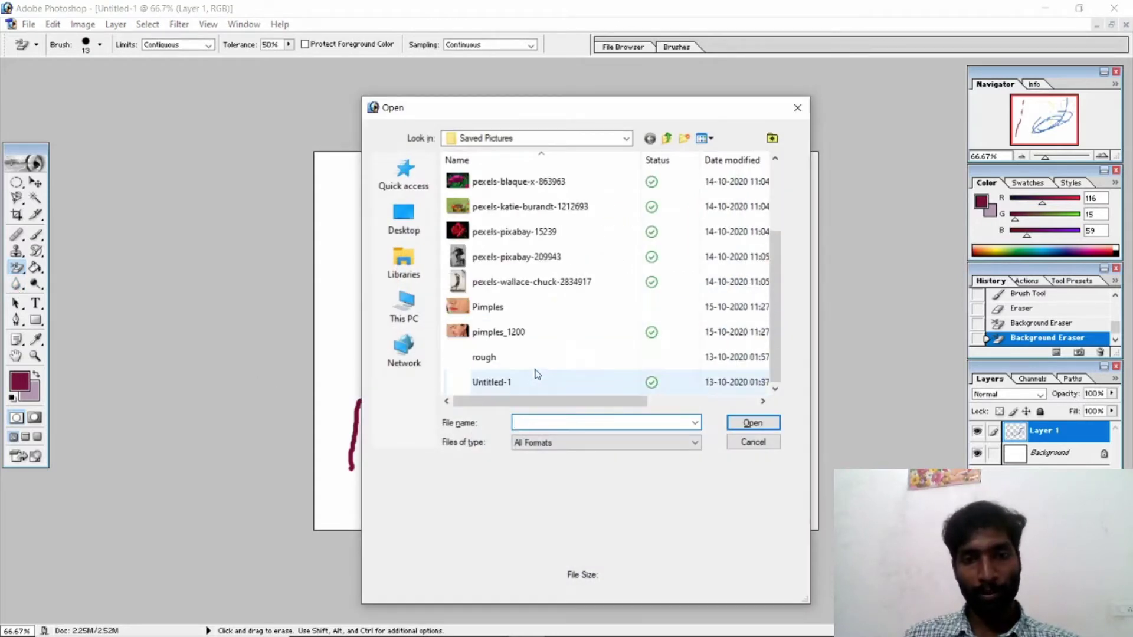
{"action": "left_click", "coordinate": [510, 332]}
{"action": "double_click", "coordinate": [510, 332]}
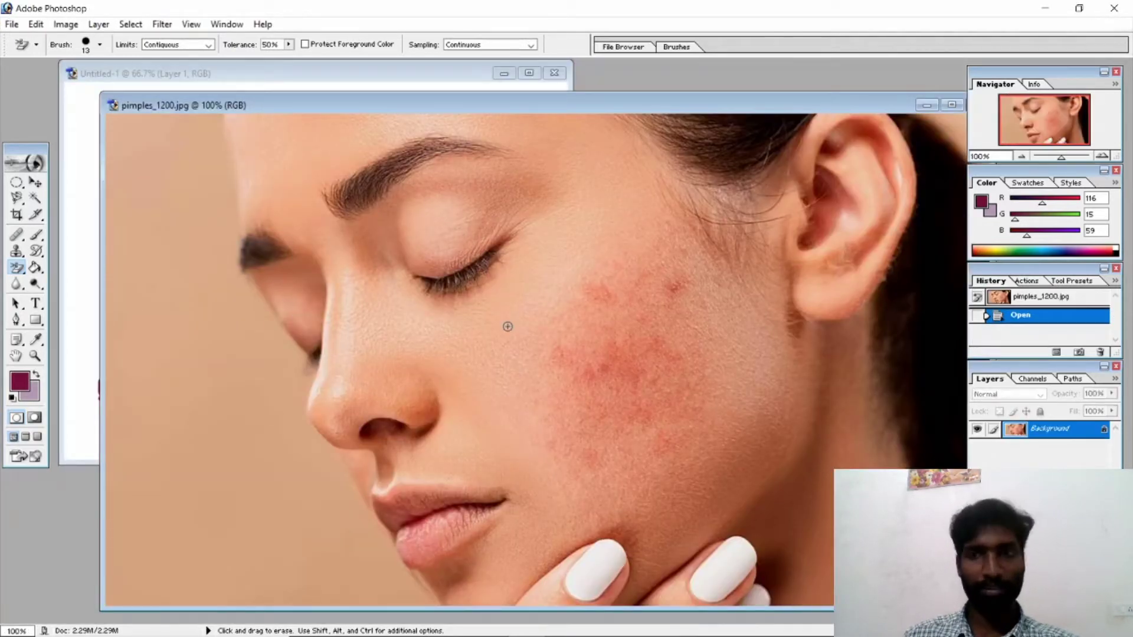
Close pimples_1200 and open the image Pimples from the Saved Pictures folder in a maximized window
{"action": "left_click", "coordinate": [952, 105]}
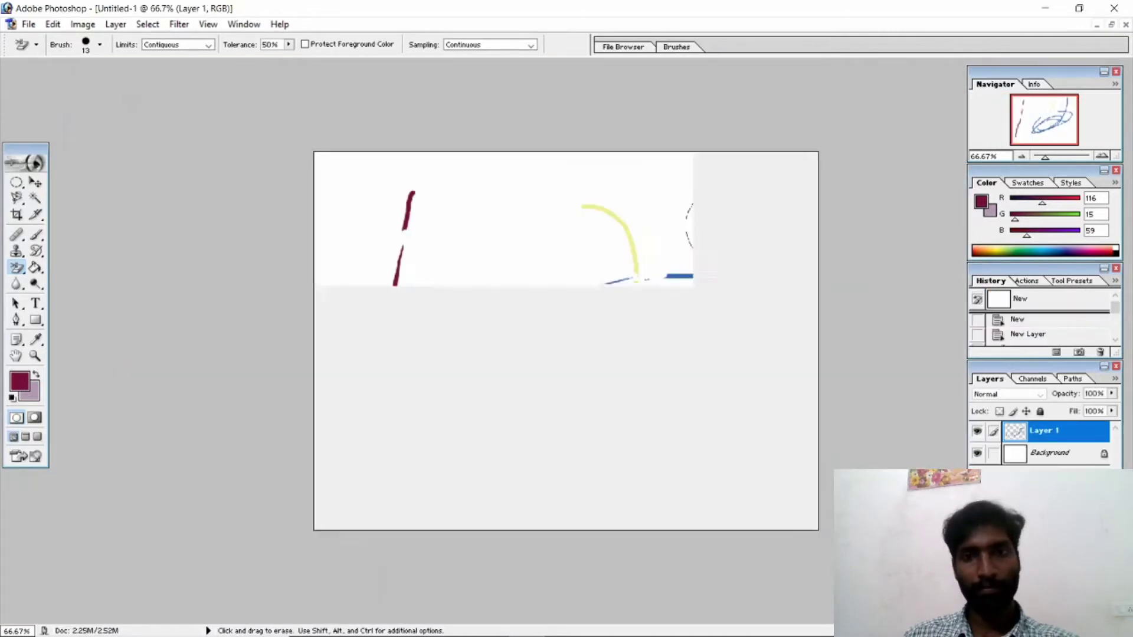
{"action": "key", "text": "ctrl+o"}
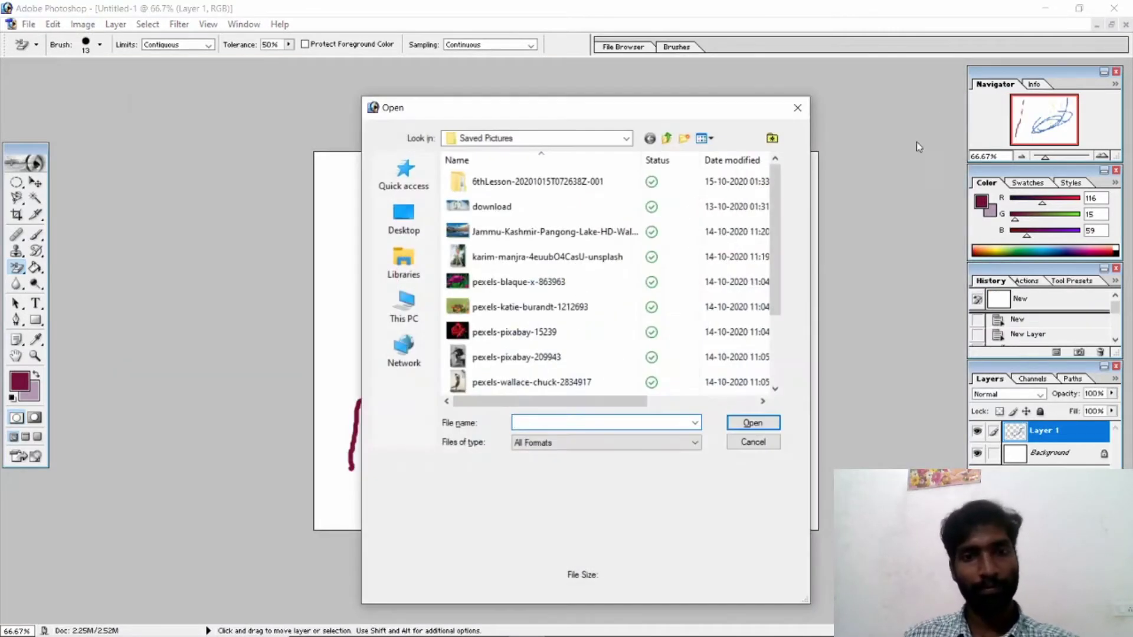
{"action": "scroll", "coordinate": [561, 295], "scroll_direction": "down", "scroll_amount": 2}
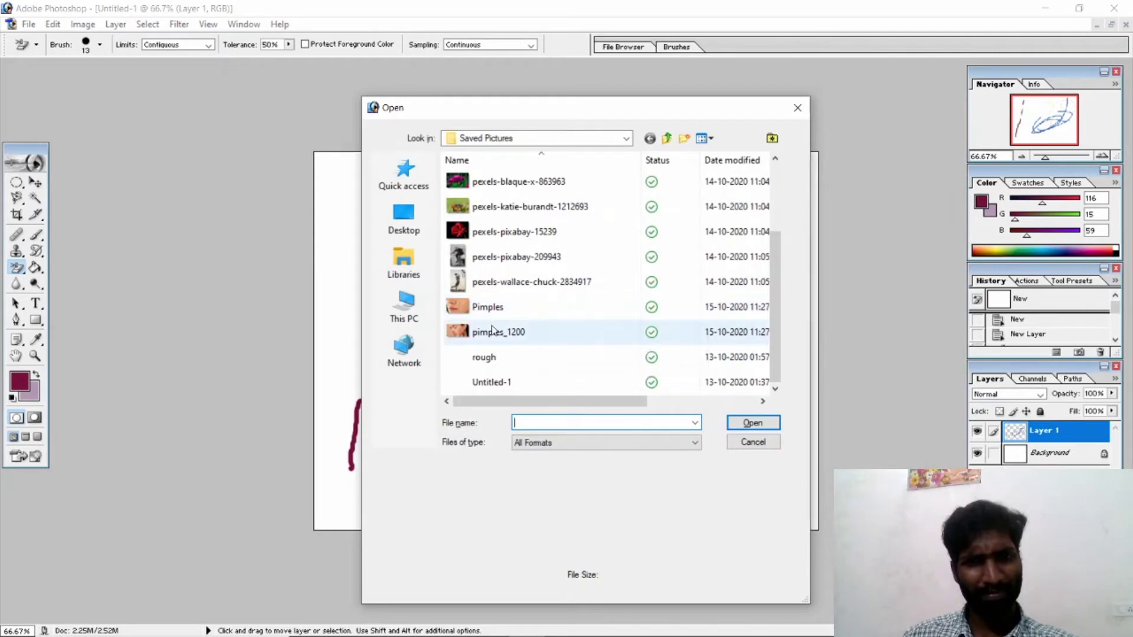
{"action": "double_click", "coordinate": [493, 310]}
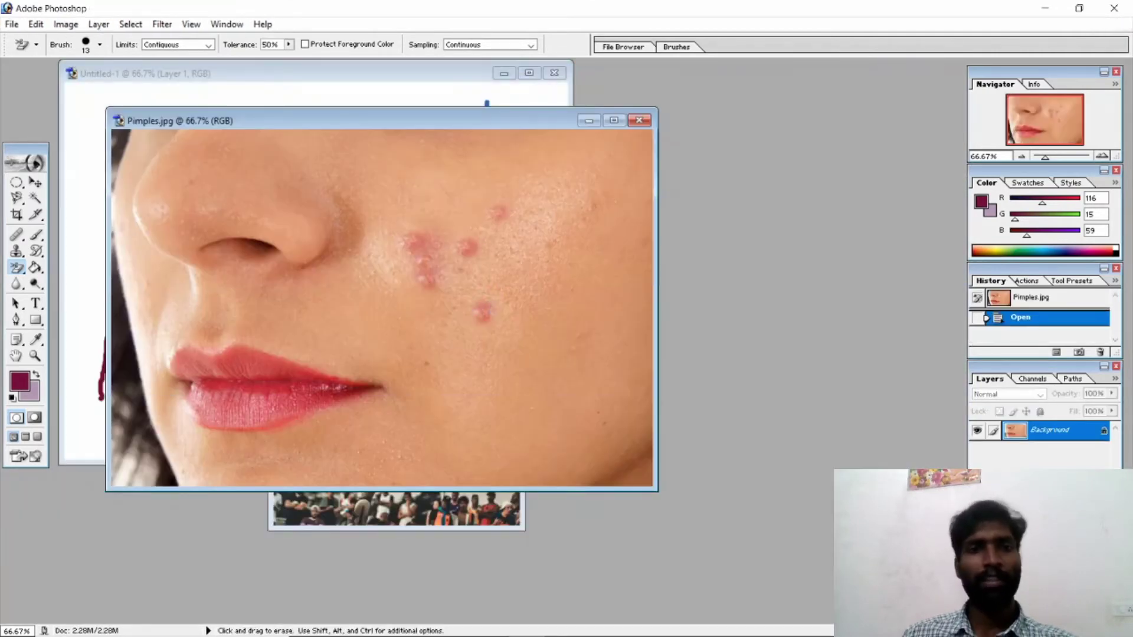
{"action": "left_click_drag", "start_coordinate": [394, 118], "coordinate": [510, 145]}
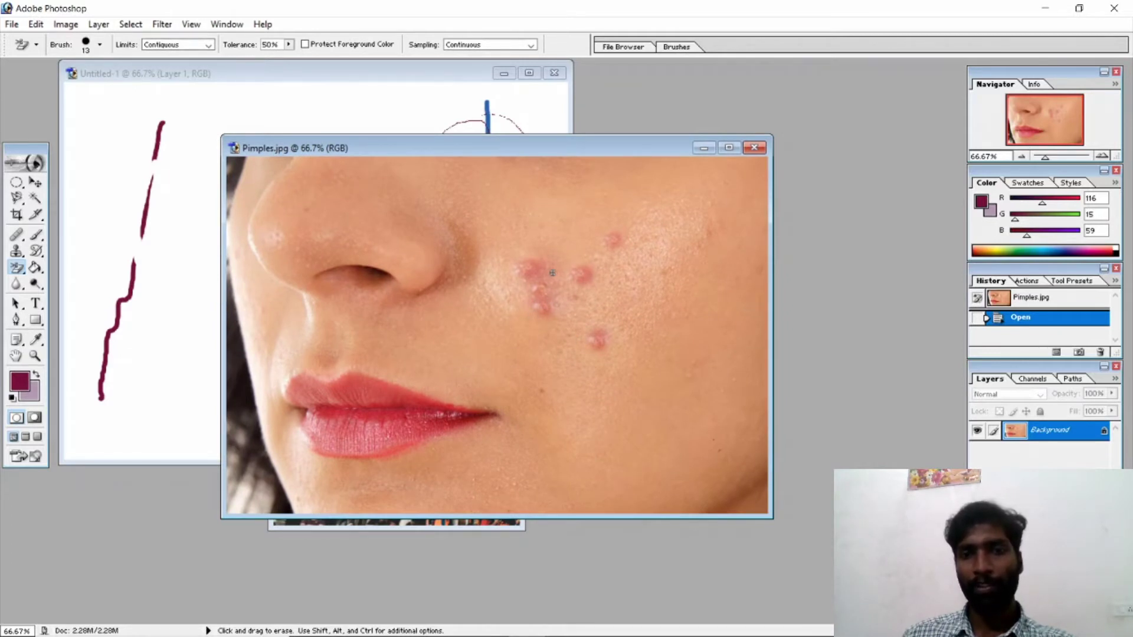
{"action": "left_click", "coordinate": [726, 148]}
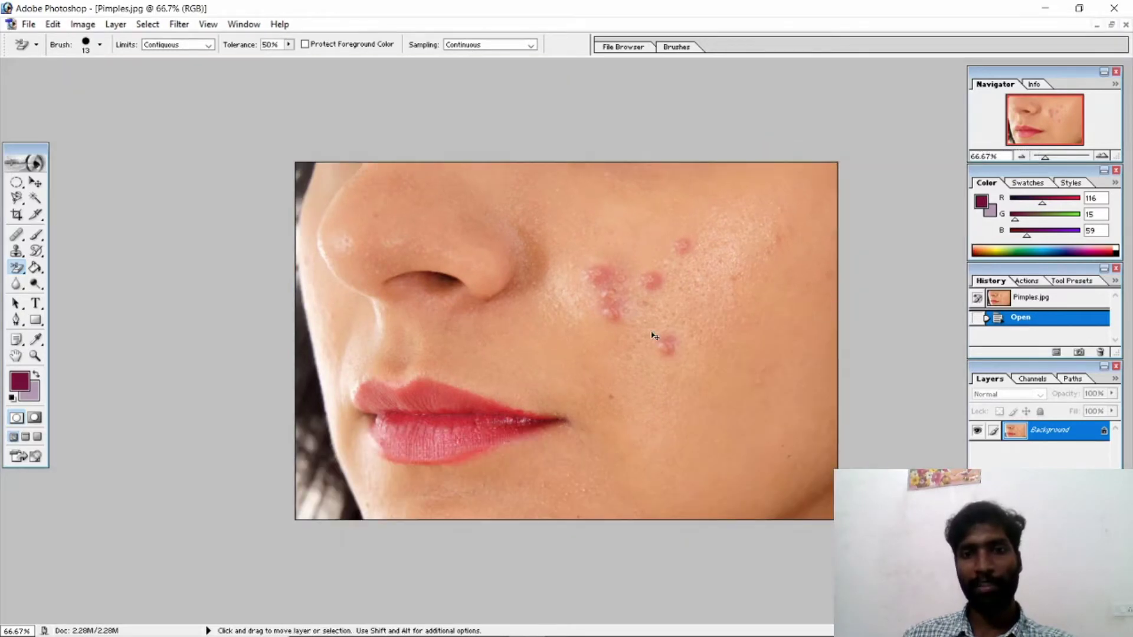
{"action": "scroll", "coordinate": [602, 265], "scroll_direction": "up", "scroll_amount": 2}
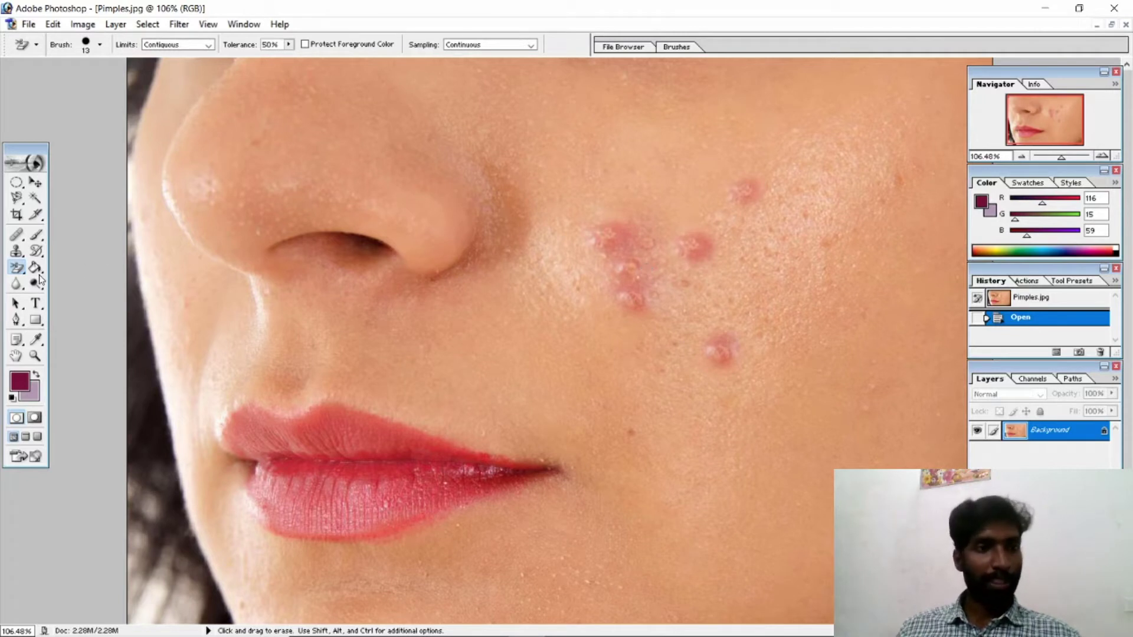
Choose the Healing Brush tool and set its brush spacing to 86%
{"action": "left_click", "coordinate": [19, 238]}
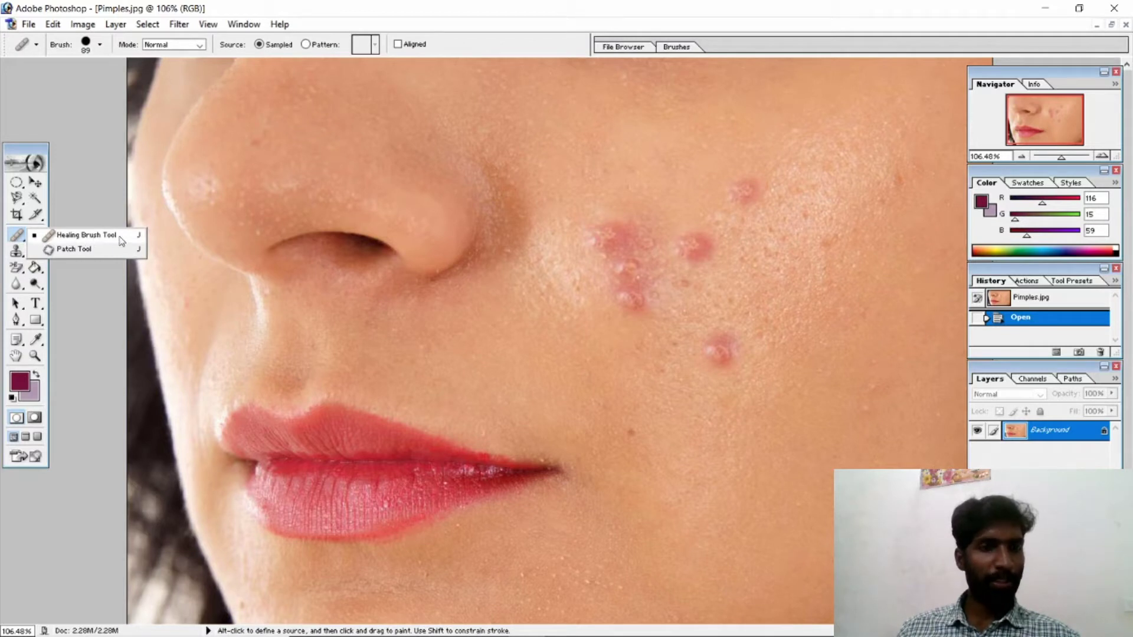
{"action": "left_click", "coordinate": [84, 237]}
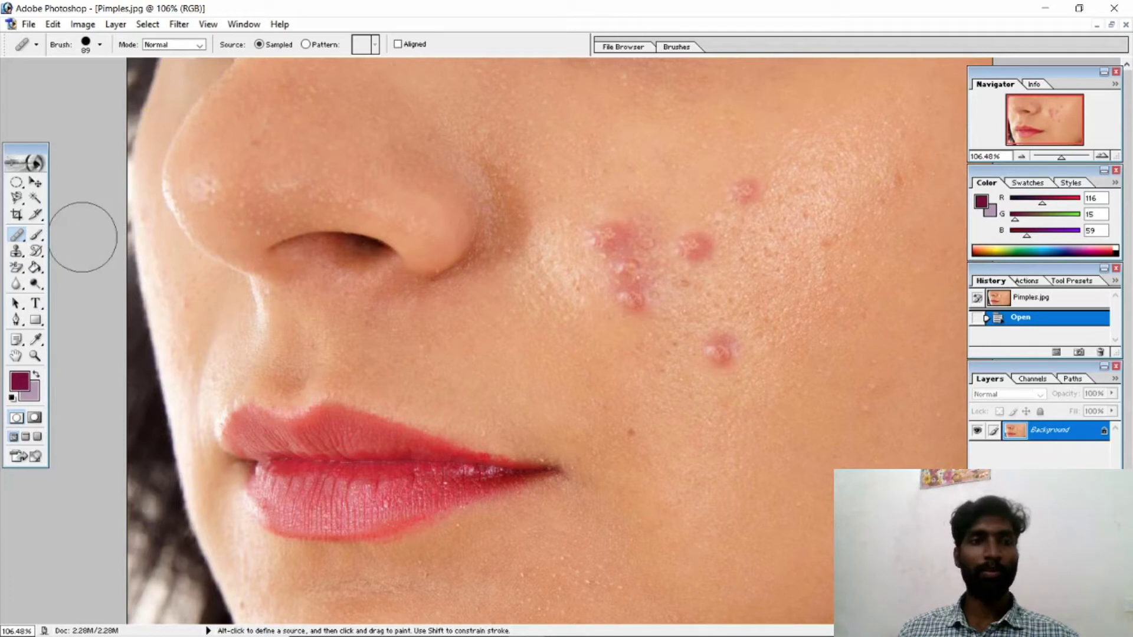
{"action": "left_click", "coordinate": [99, 45]}
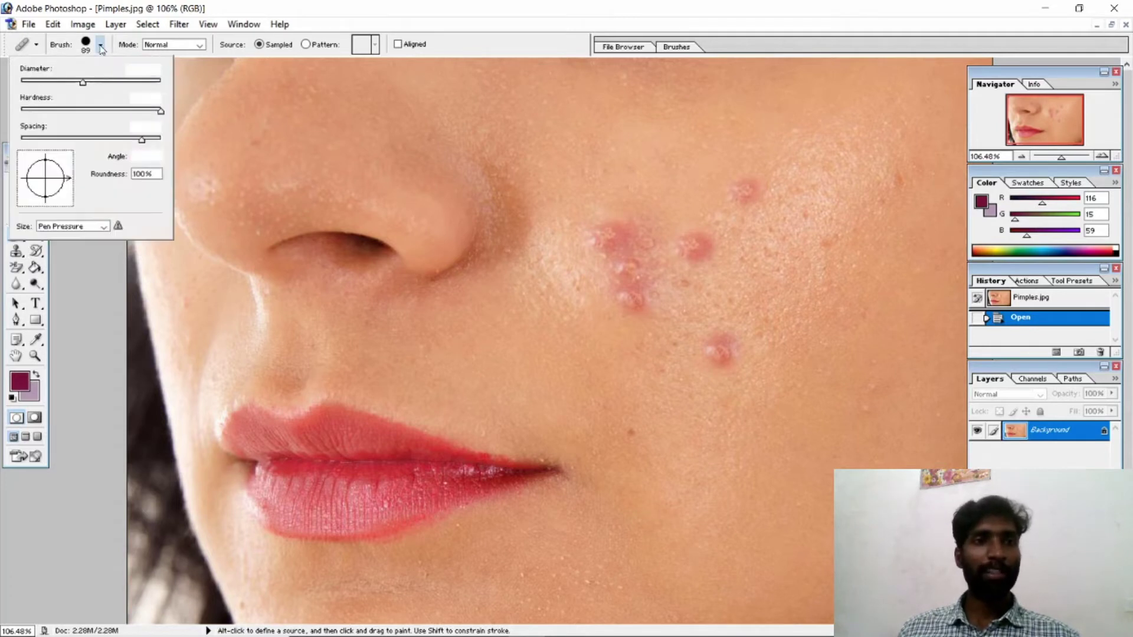
{"action": "left_click", "coordinate": [81, 139]}
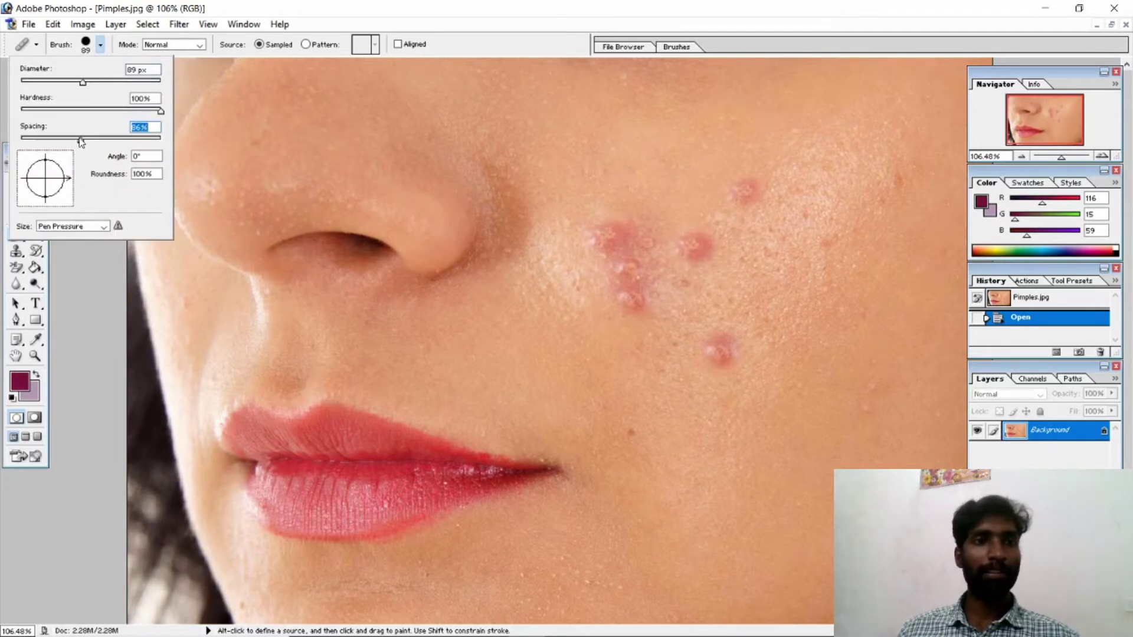
{"action": "left_click", "coordinate": [78, 270]}
{"action": "left_click", "coordinate": [80, 273]}
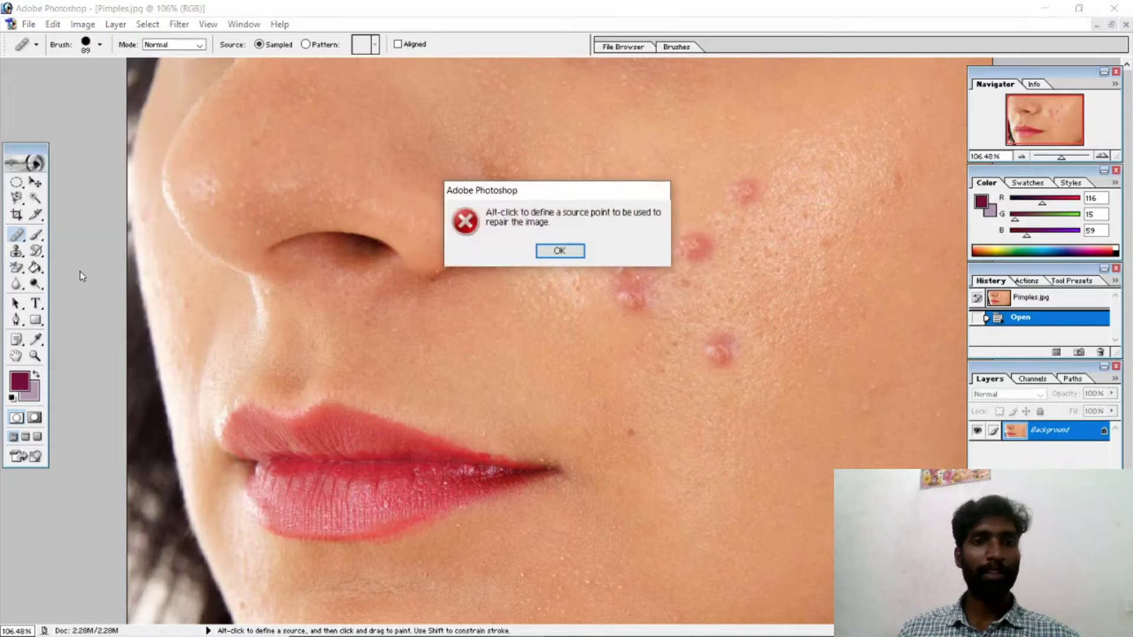
{"action": "left_click", "coordinate": [560, 251]}
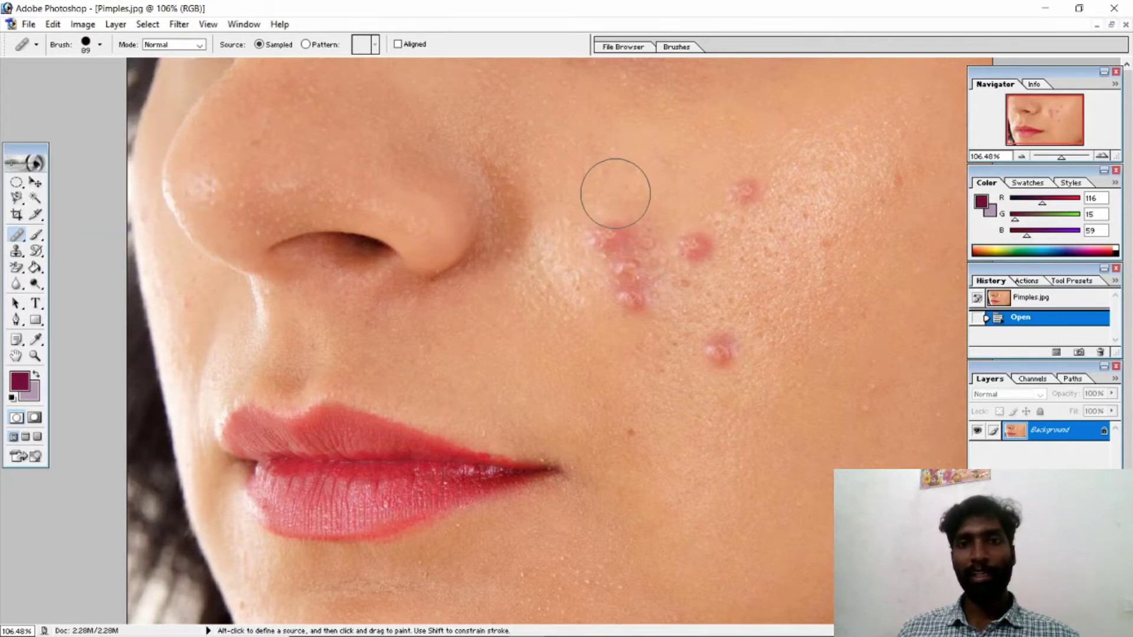
Set the Healing Brush's spacing to 50% and its diameter to 48 px
{"action": "right_click", "coordinate": [652, 197]}
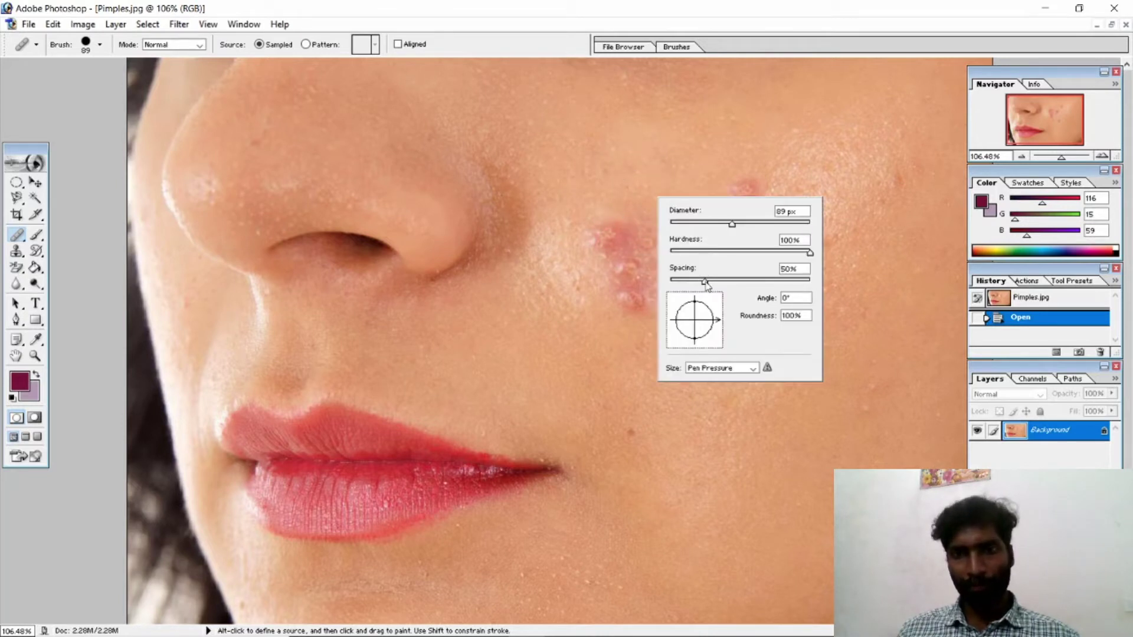
{"action": "left_click_drag", "start_coordinate": [735, 230], "coordinate": [706, 229]}
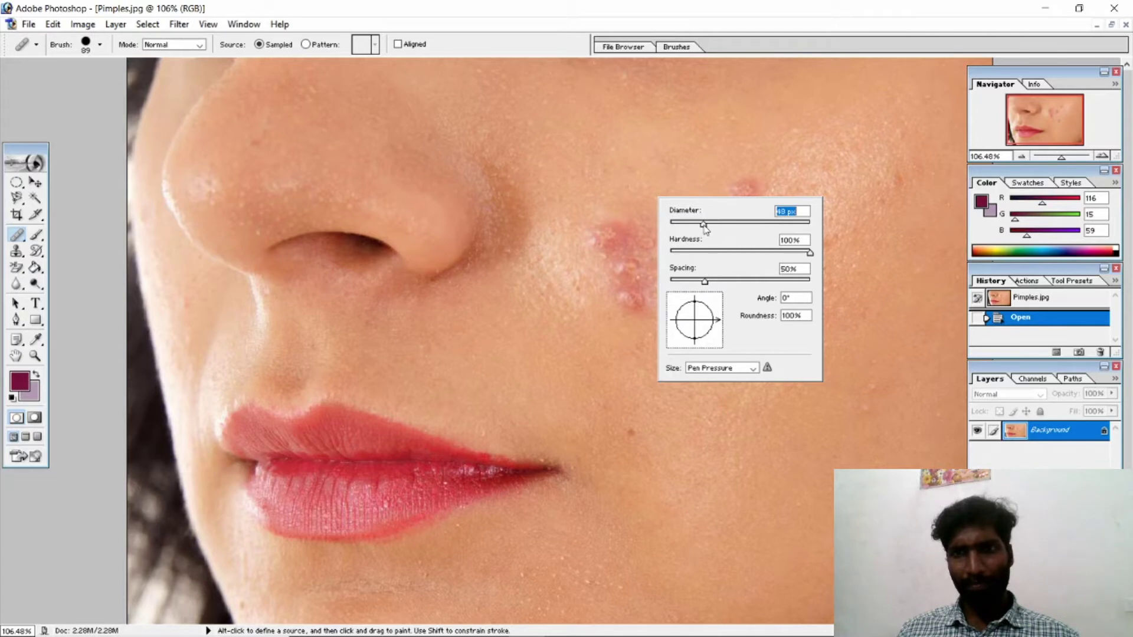
{"action": "left_click", "coordinate": [826, 218]}
{"action": "left_click", "coordinate": [802, 223]}
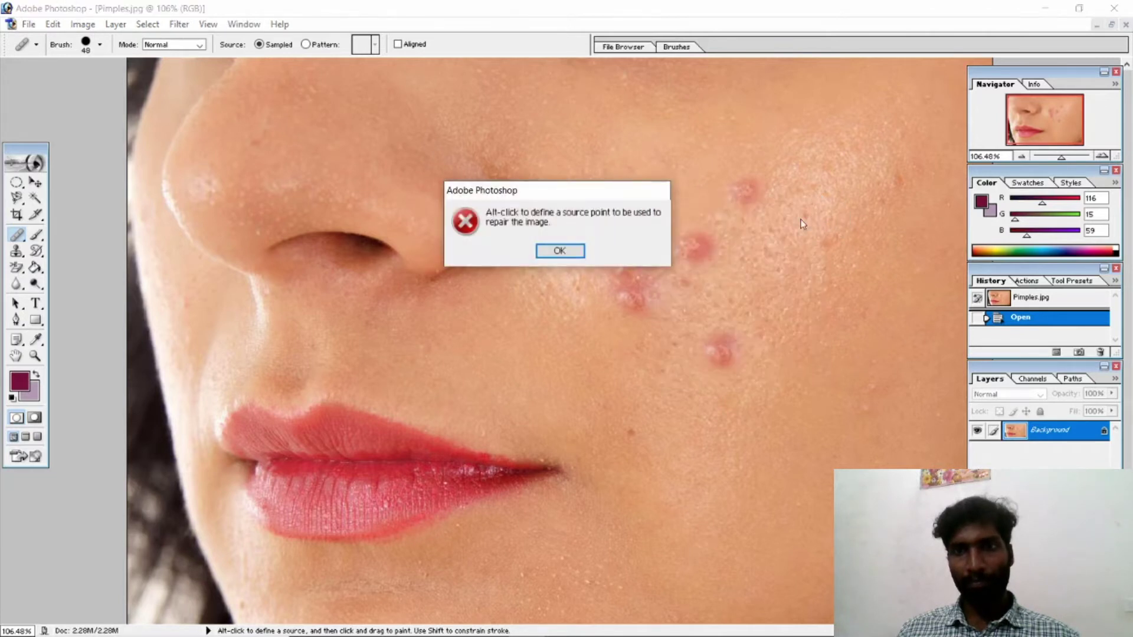
{"action": "left_click", "coordinate": [560, 249]}
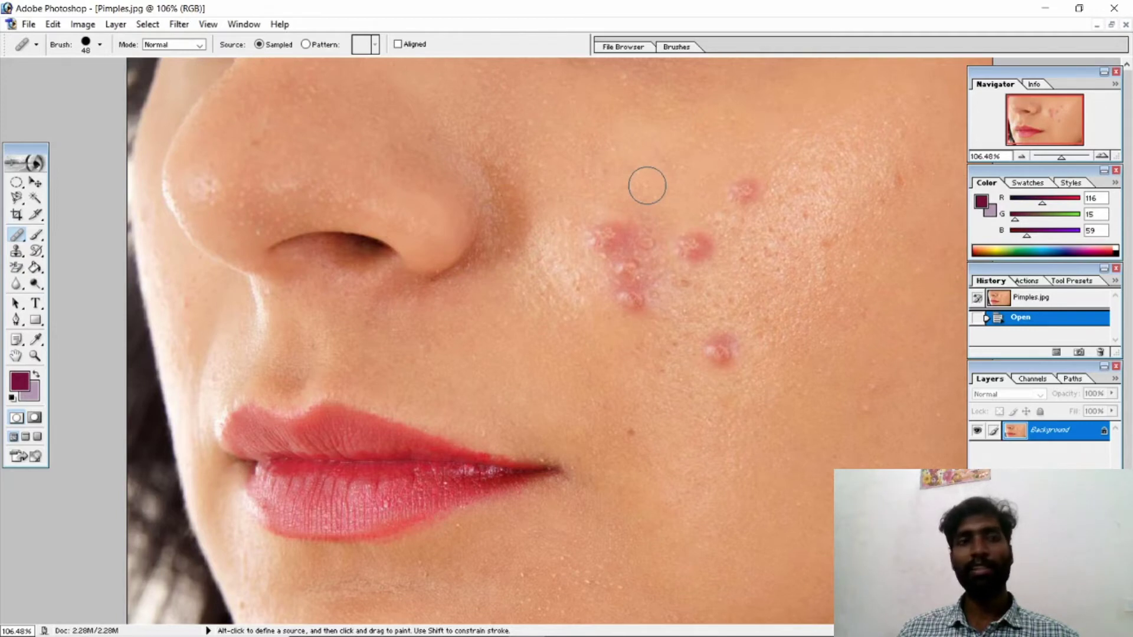
Enlarge the Healing Brush's diameter to 96 px
{"action": "right_click", "coordinate": [649, 185]}
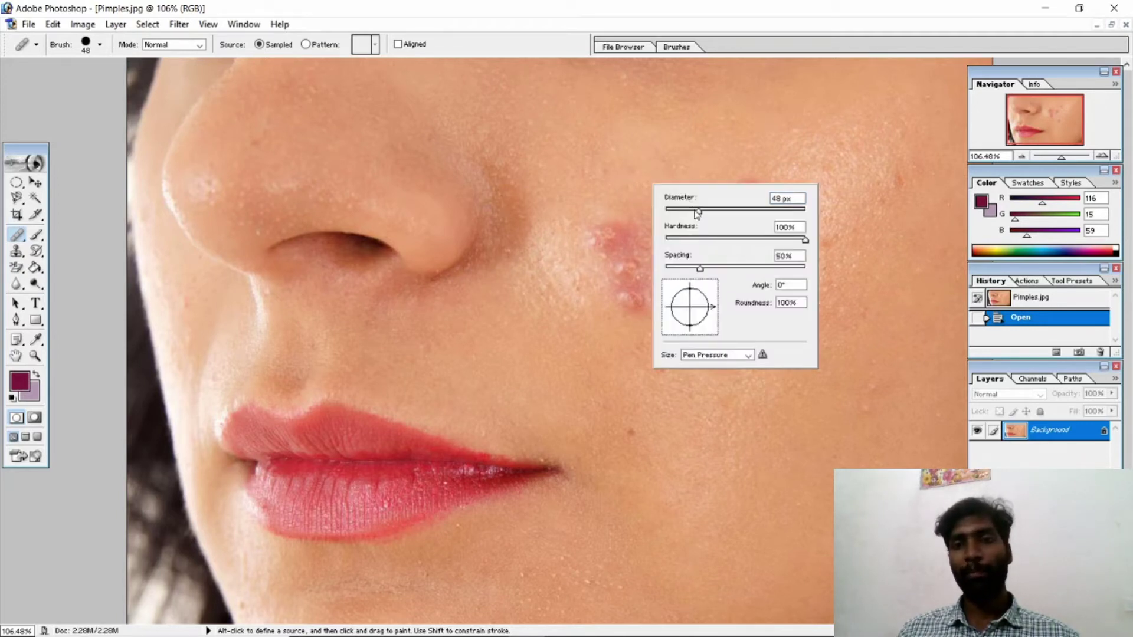
{"action": "left_click_drag", "start_coordinate": [698, 213], "coordinate": [712, 217]}
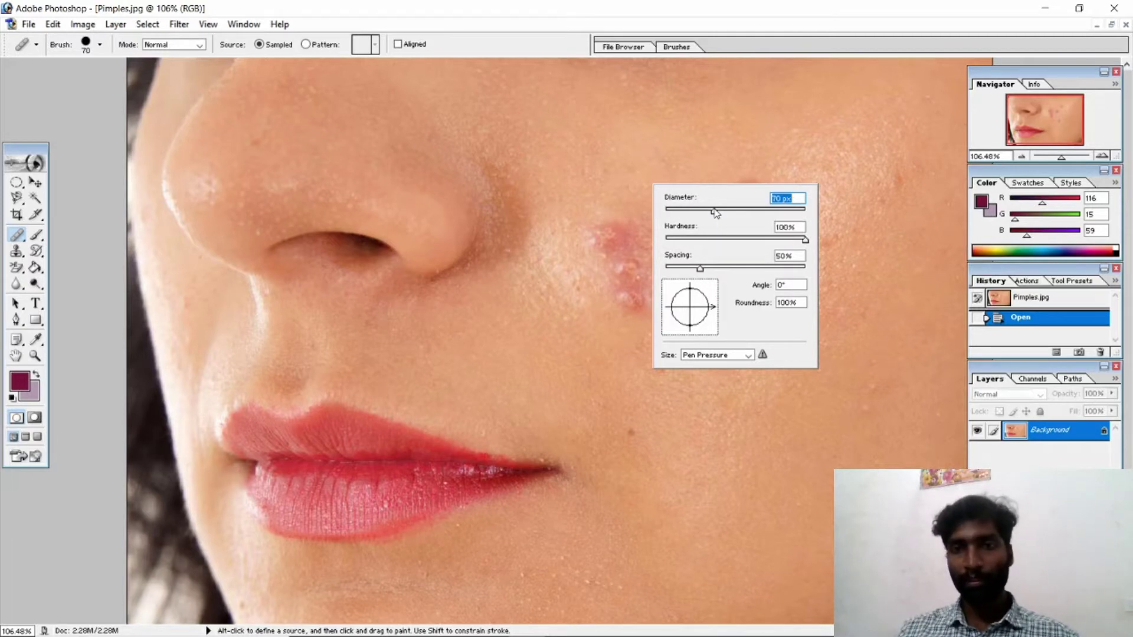
{"action": "left_click_drag", "start_coordinate": [715, 213], "coordinate": [728, 214]}
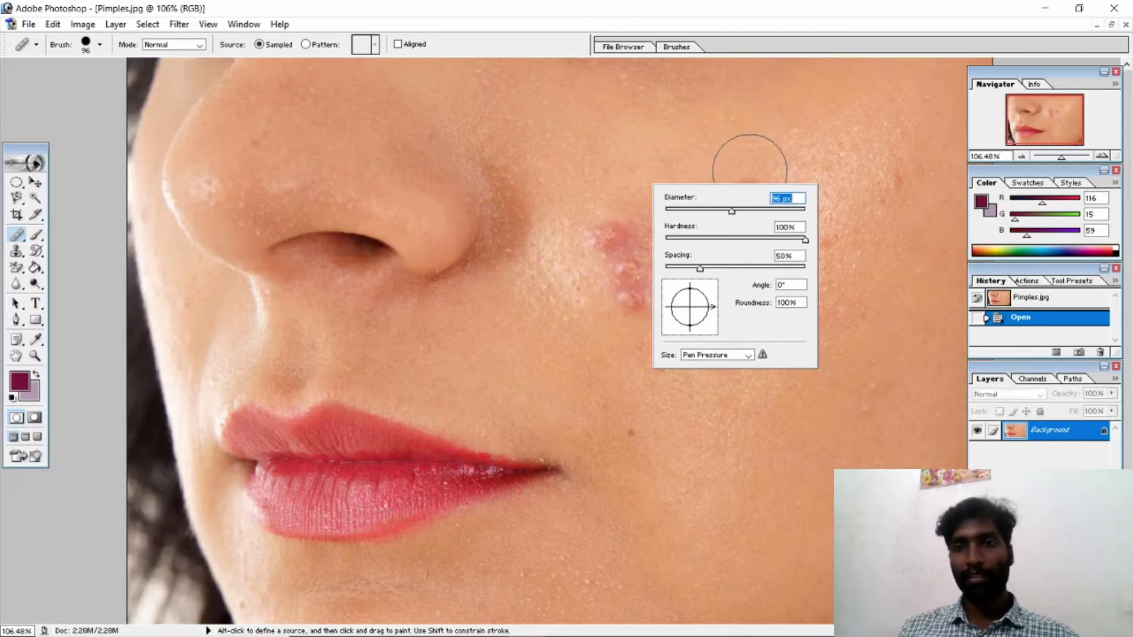
{"action": "left_click", "coordinate": [654, 149]}
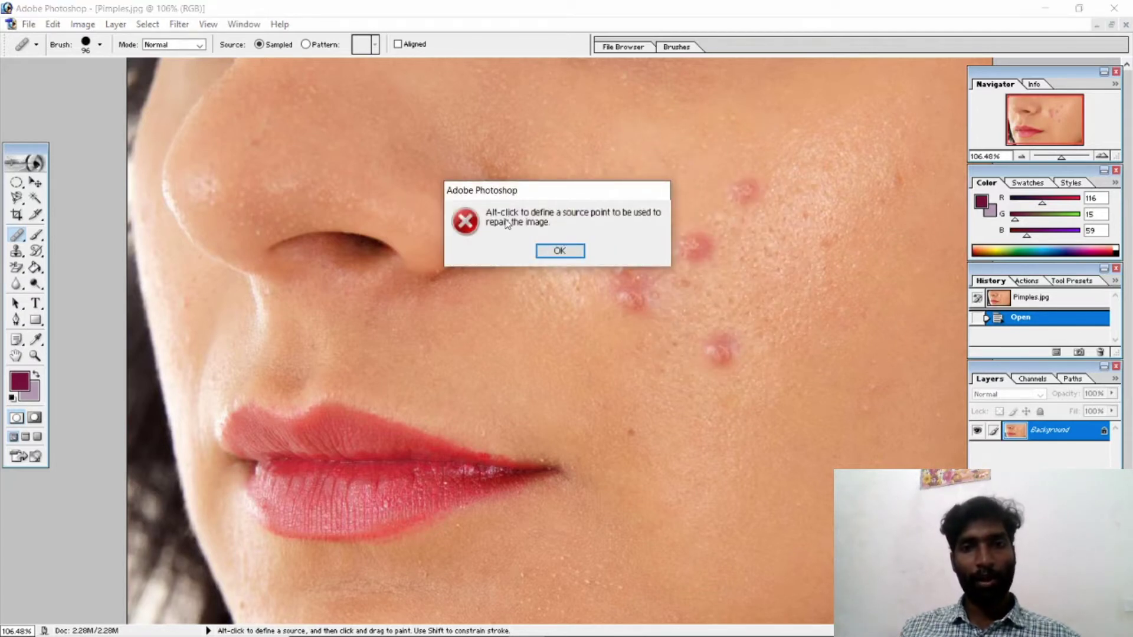
{"action": "left_click", "coordinate": [579, 252]}
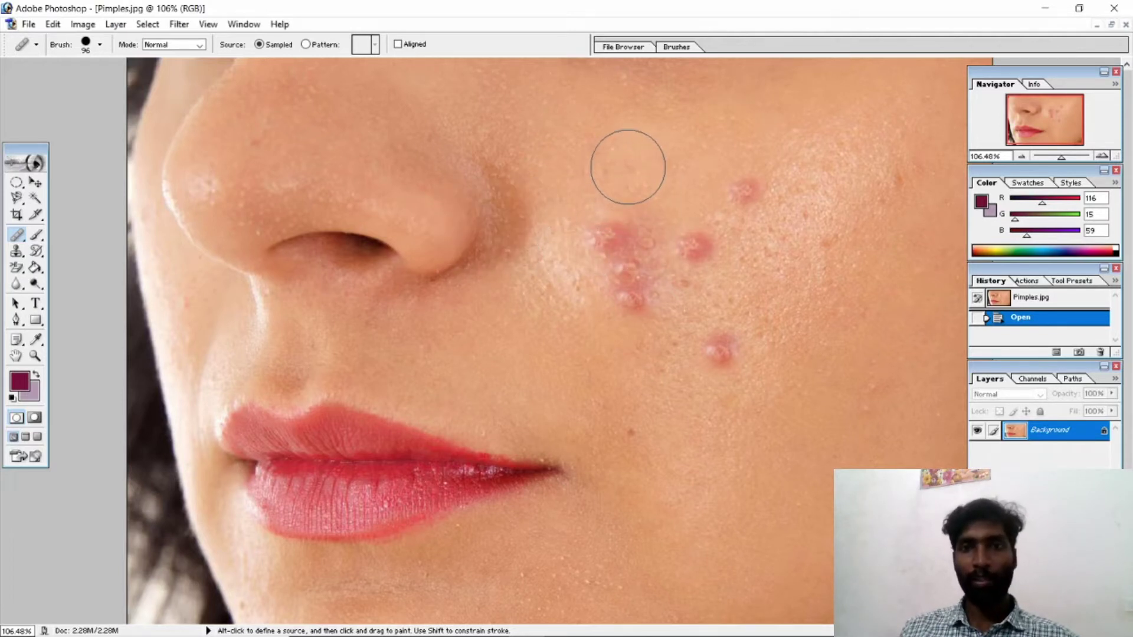
Sample the clean skin above the pimple cluster and heal all the red pimples on the cheek with the Healing Brush
{"action": "key", "text": "alt"}
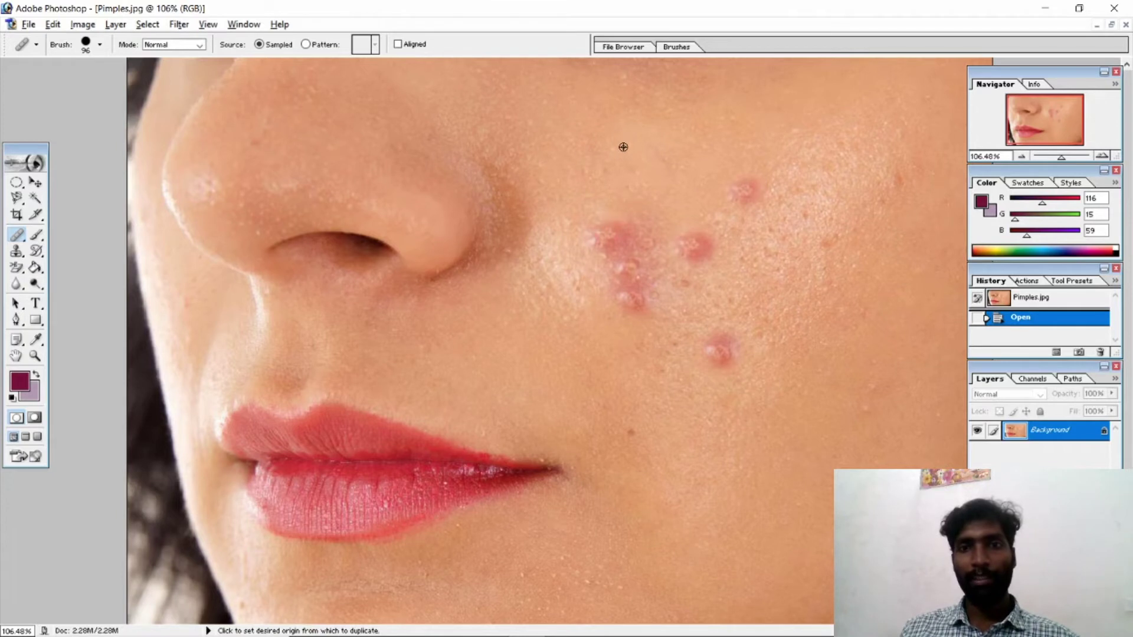
{"action": "left_click", "coordinate": [623, 146], "text": "alt"}
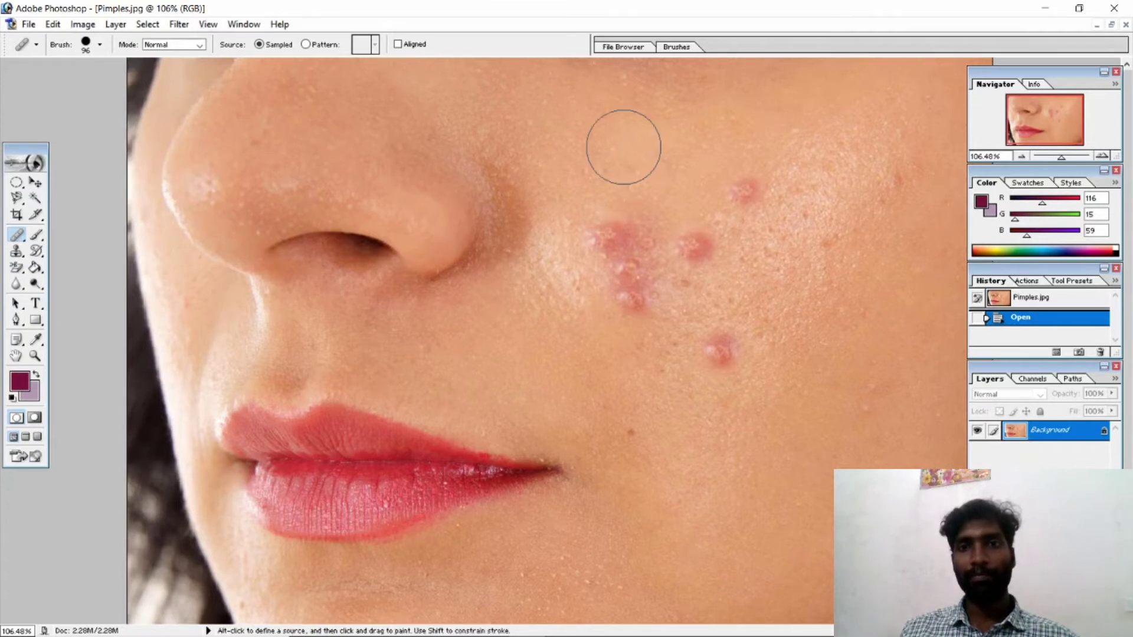
{"action": "left_click", "coordinate": [616, 231]}
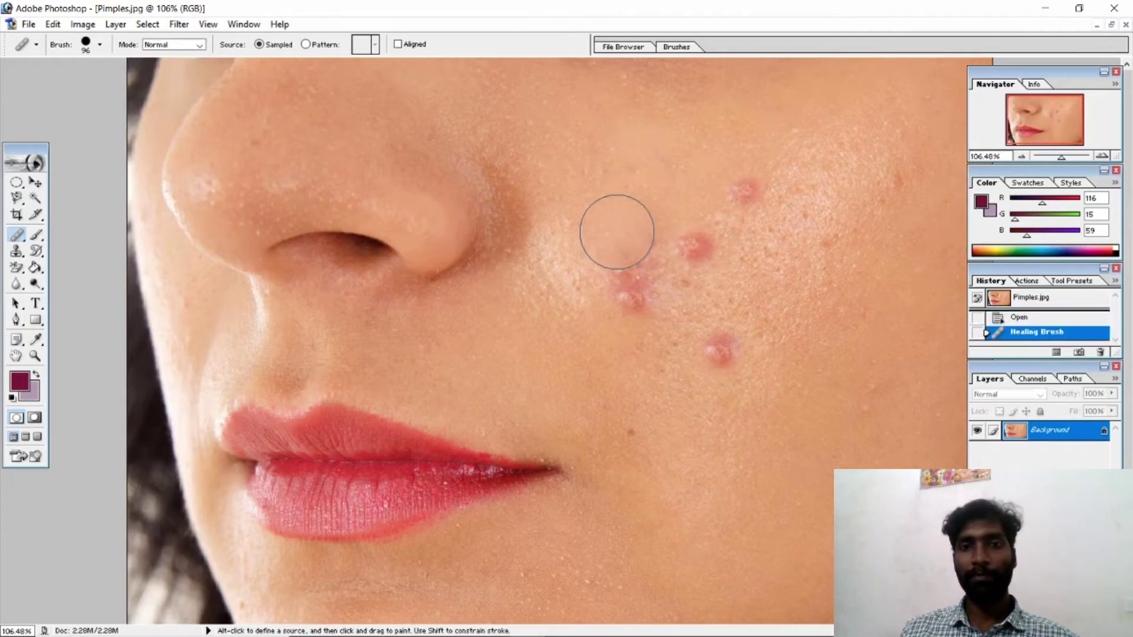
{"action": "left_click", "coordinate": [626, 278]}
{"action": "left_click", "coordinate": [686, 265]}
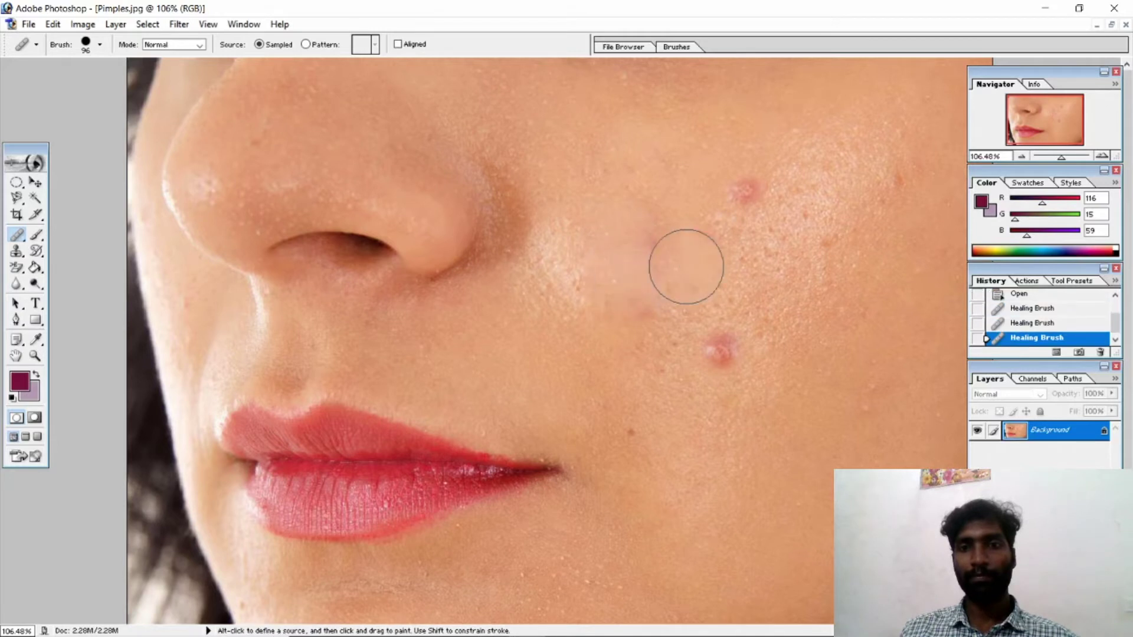
{"action": "left_click", "coordinate": [752, 215]}
{"action": "left_click", "coordinate": [724, 347]}
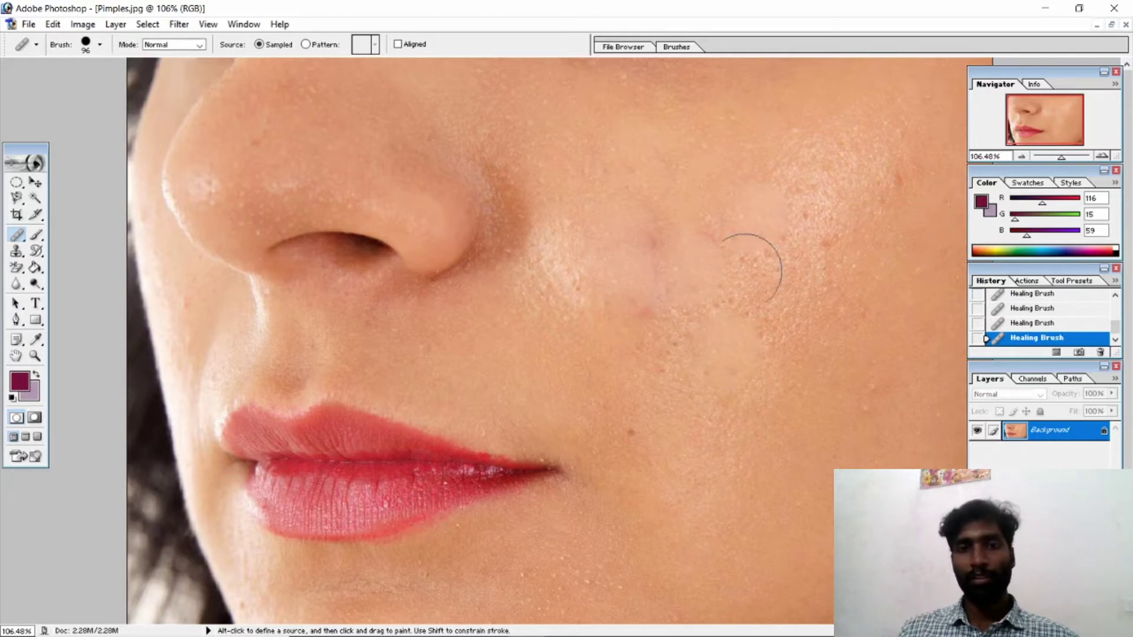
Smooth the skin beside the nose, the shiny rough areas of the cheek and the faint pimple marks with the 96 px Healing Brush
{"action": "left_click", "coordinate": [533, 251]}
{"action": "left_click", "coordinate": [529, 209], "text": "alt"}
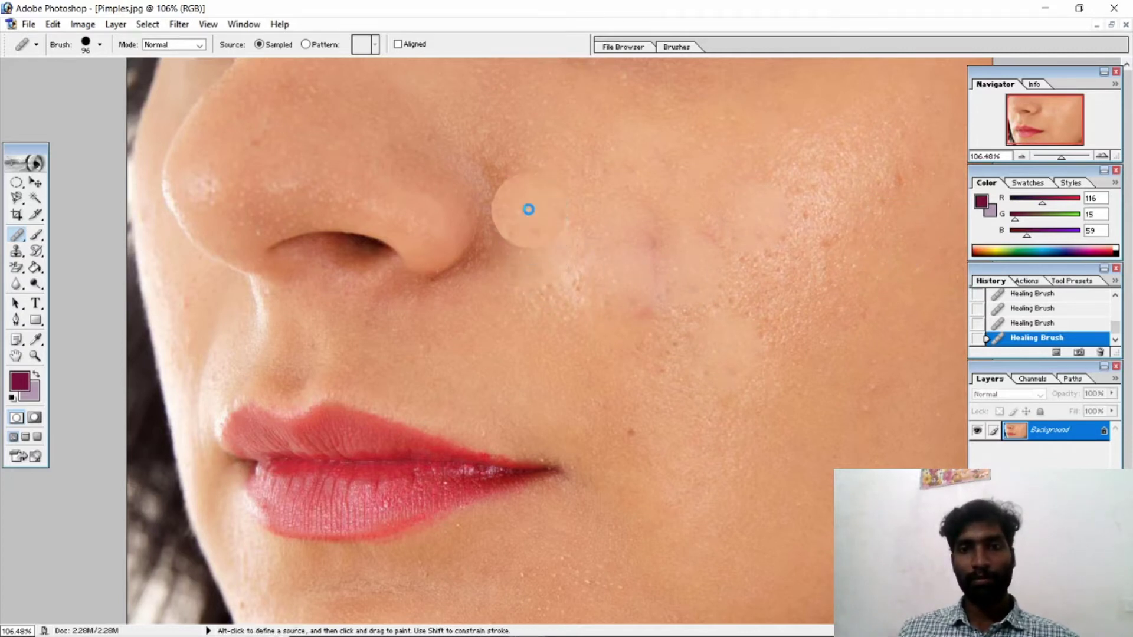
{"action": "left_click", "coordinate": [746, 268]}
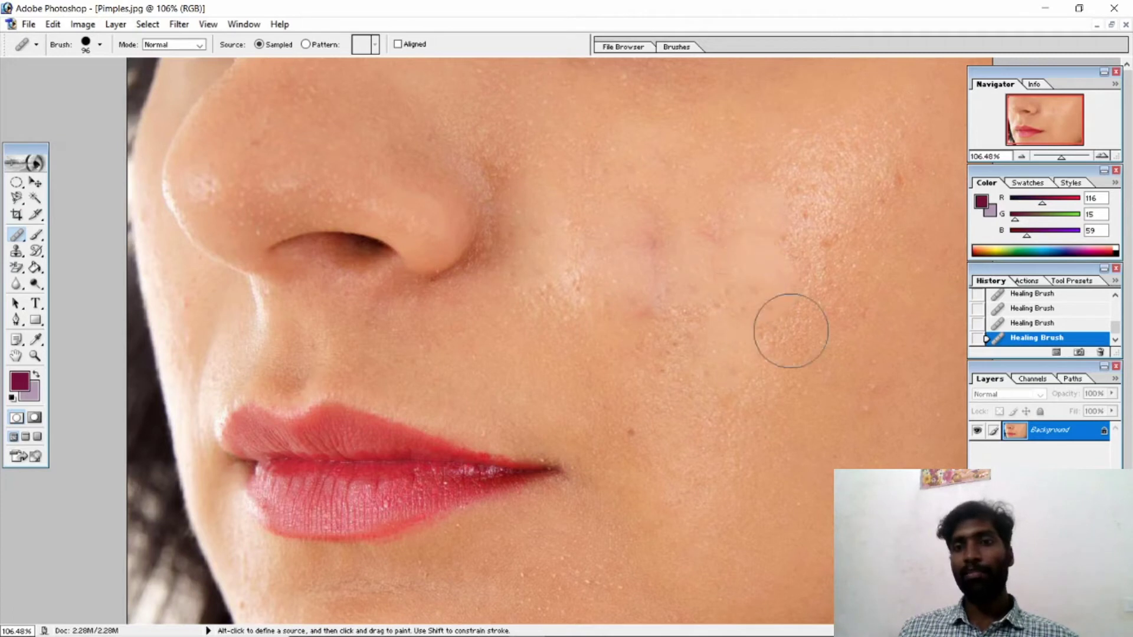
{"action": "left_click", "coordinate": [808, 314]}
{"action": "left_click", "coordinate": [835, 266]}
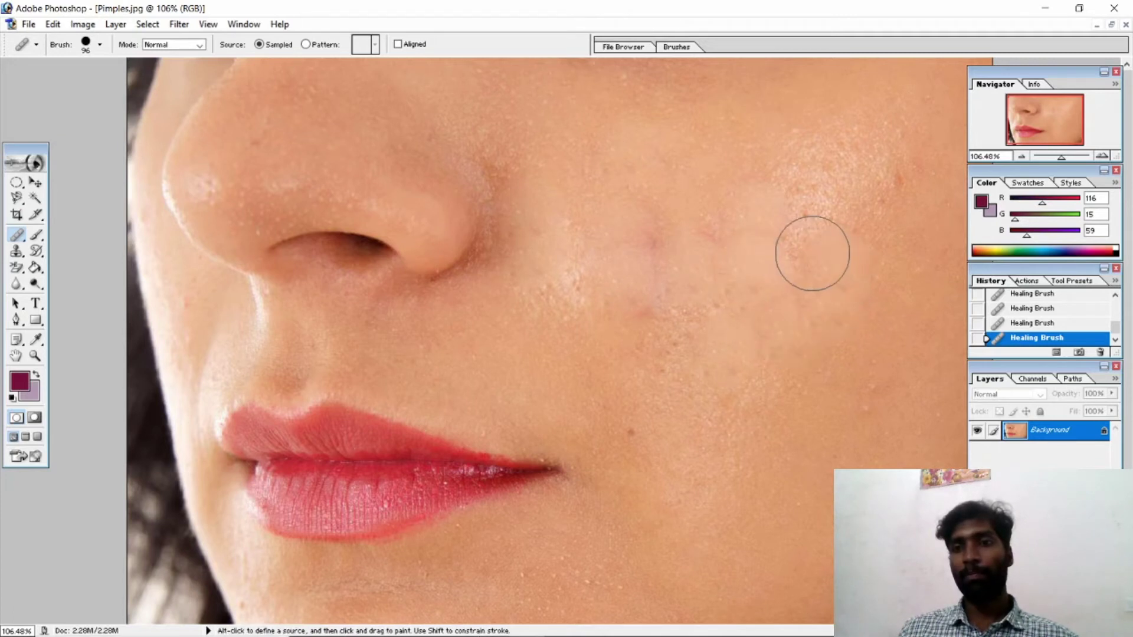
{"action": "left_click", "coordinate": [808, 248]}
{"action": "left_click", "coordinate": [854, 190]}
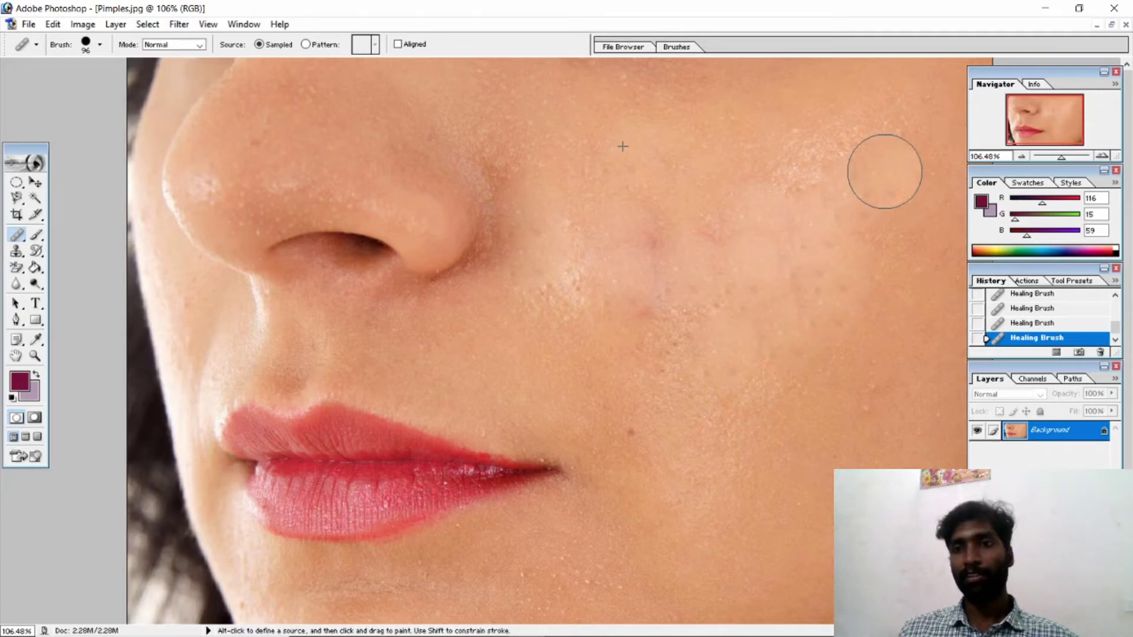
{"action": "left_click", "coordinate": [834, 162]}
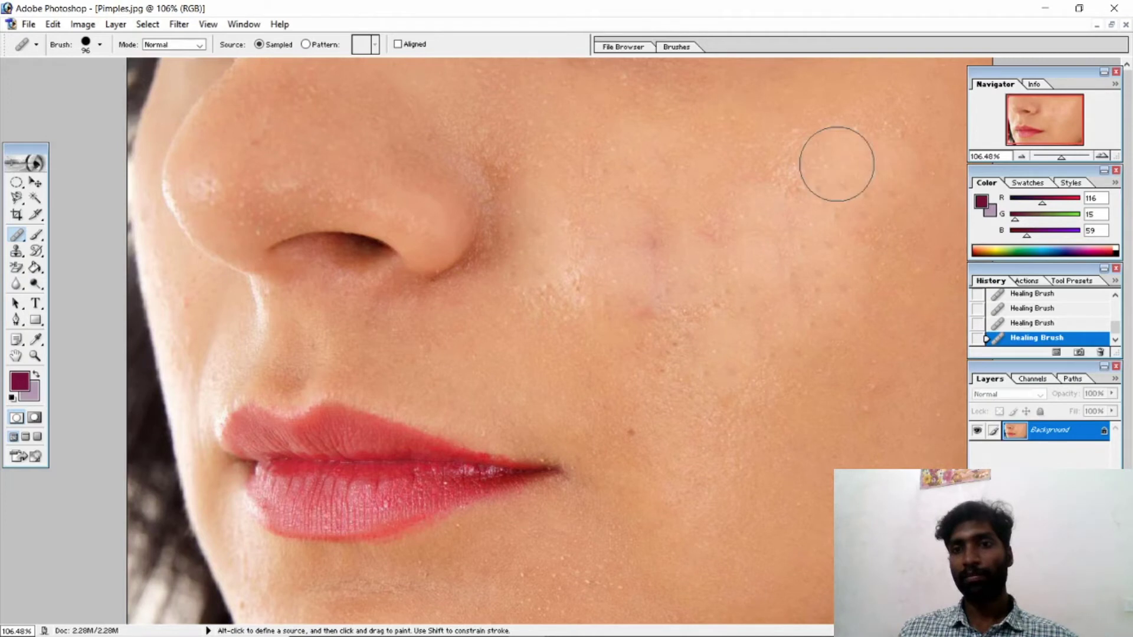
{"action": "left_click", "coordinate": [660, 310]}
{"action": "left_click", "coordinate": [657, 239]}
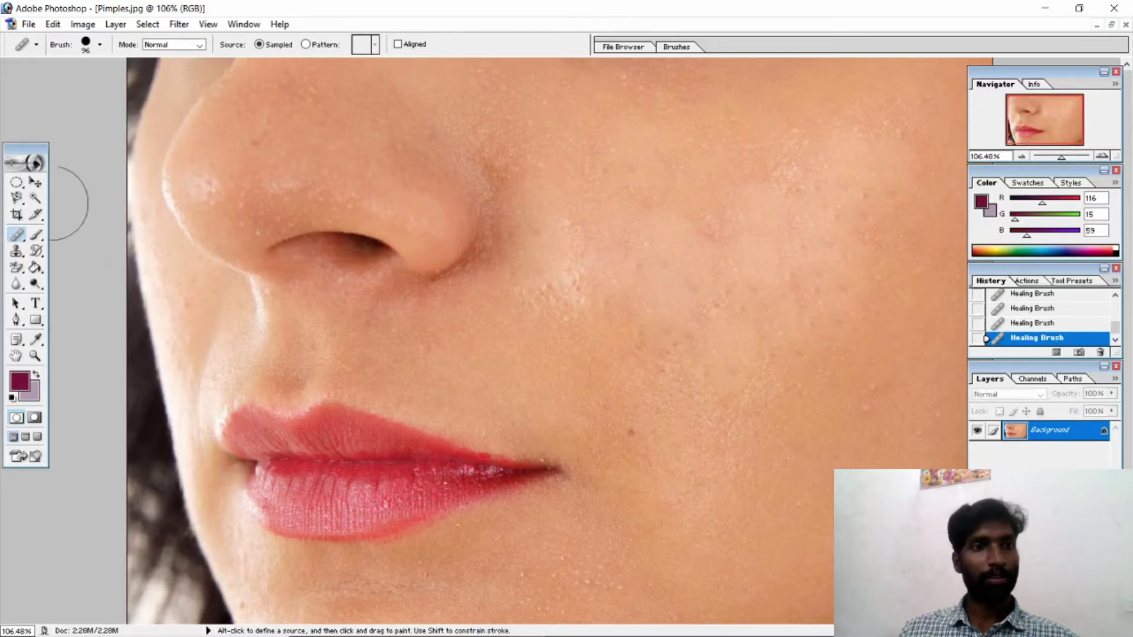
Open the pimples_1200 image from the Saved Pictures folder
{"action": "left_click", "coordinate": [34, 183]}
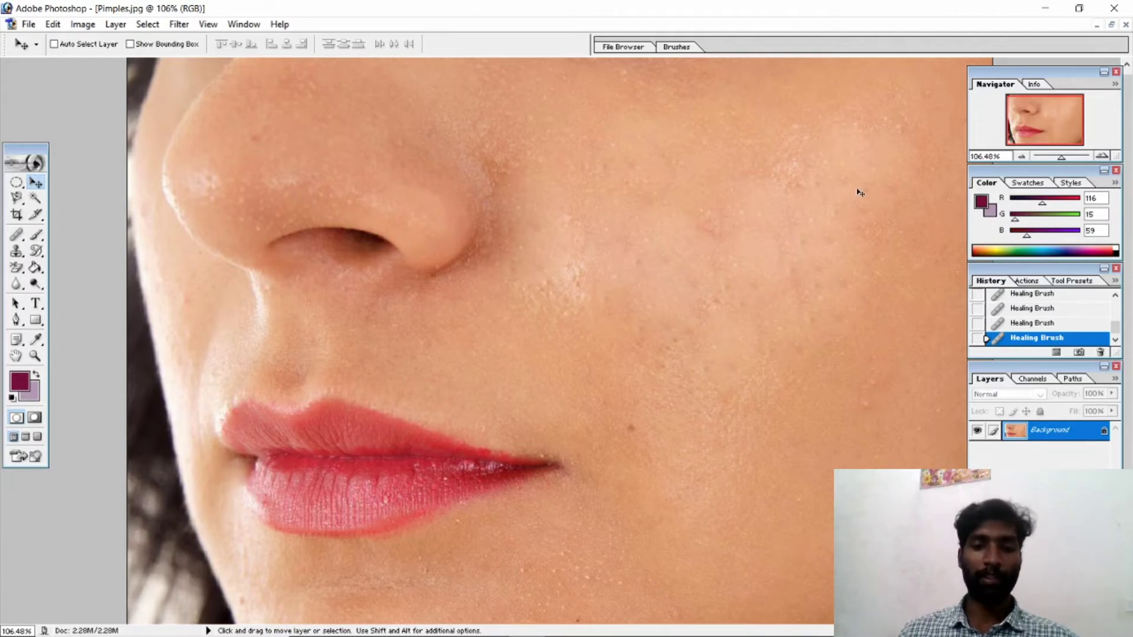
{"action": "key", "text": "ctrl+o"}
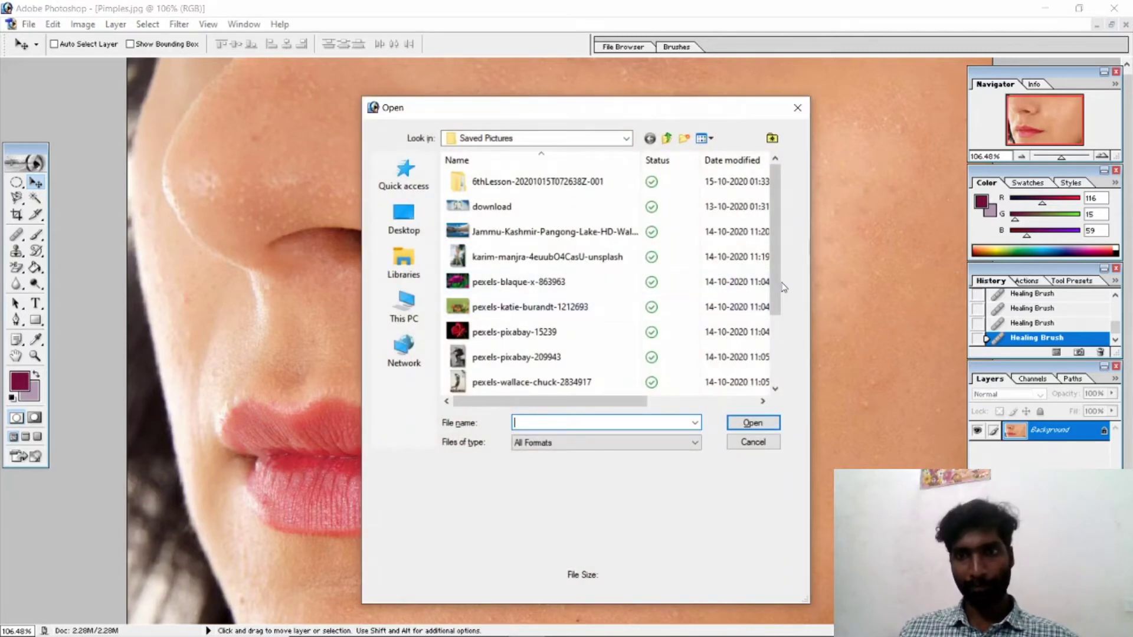
{"action": "left_click_drag", "start_coordinate": [775, 305], "coordinate": [781, 391]}
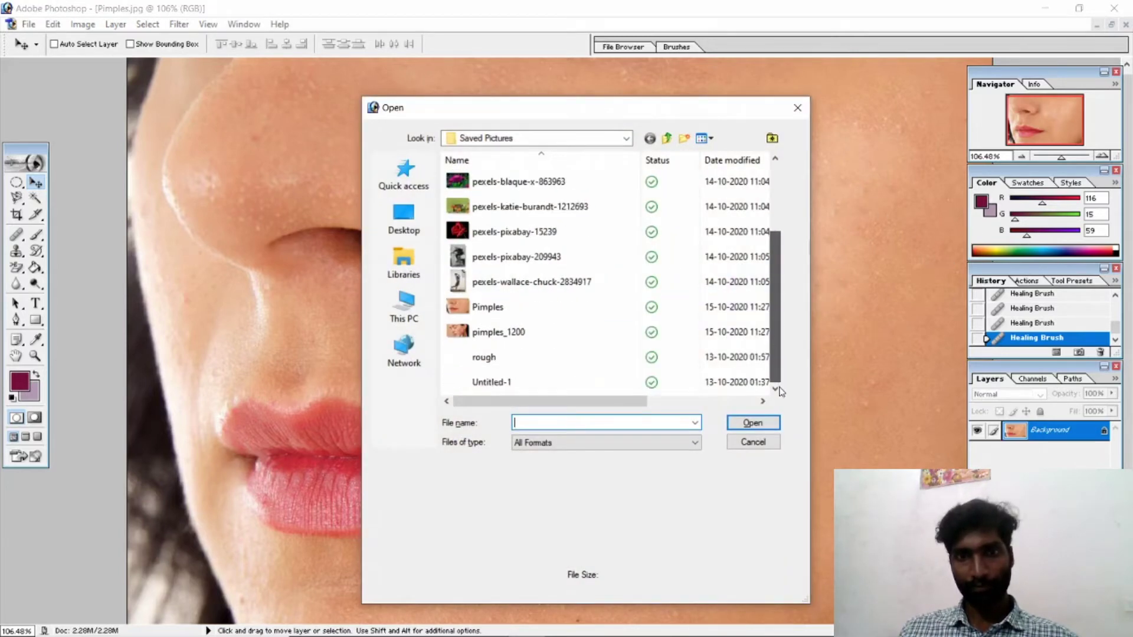
{"action": "double_click", "coordinate": [551, 310]}
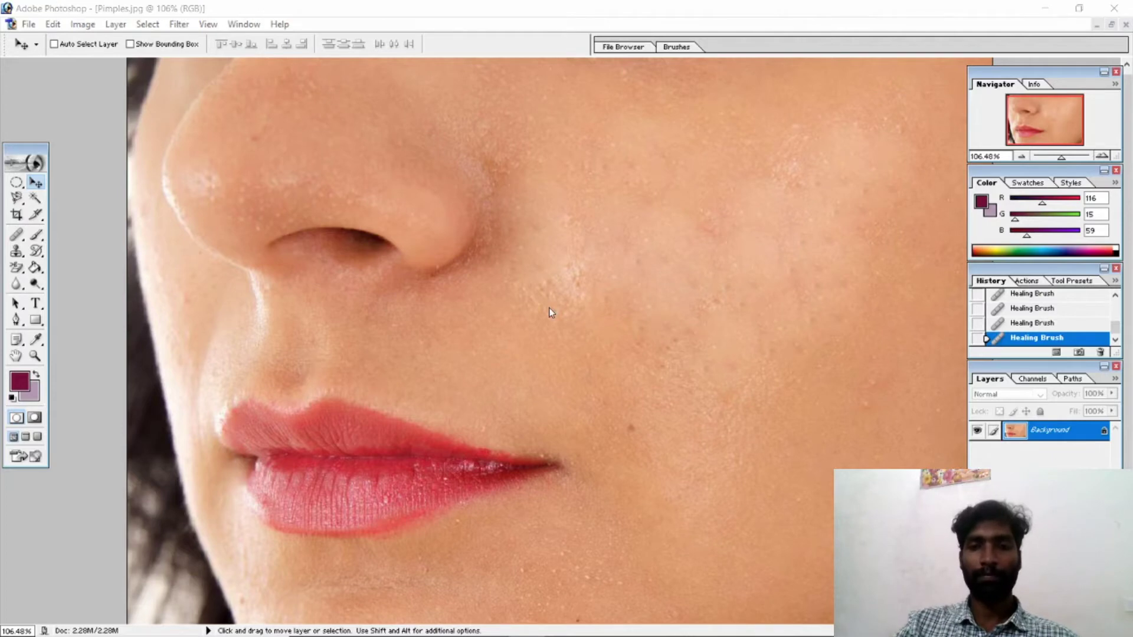
{"action": "key", "text": "ctrl+o"}
{"action": "scroll", "coordinate": [551, 310], "scroll_direction": "down", "scroll_amount": 3}
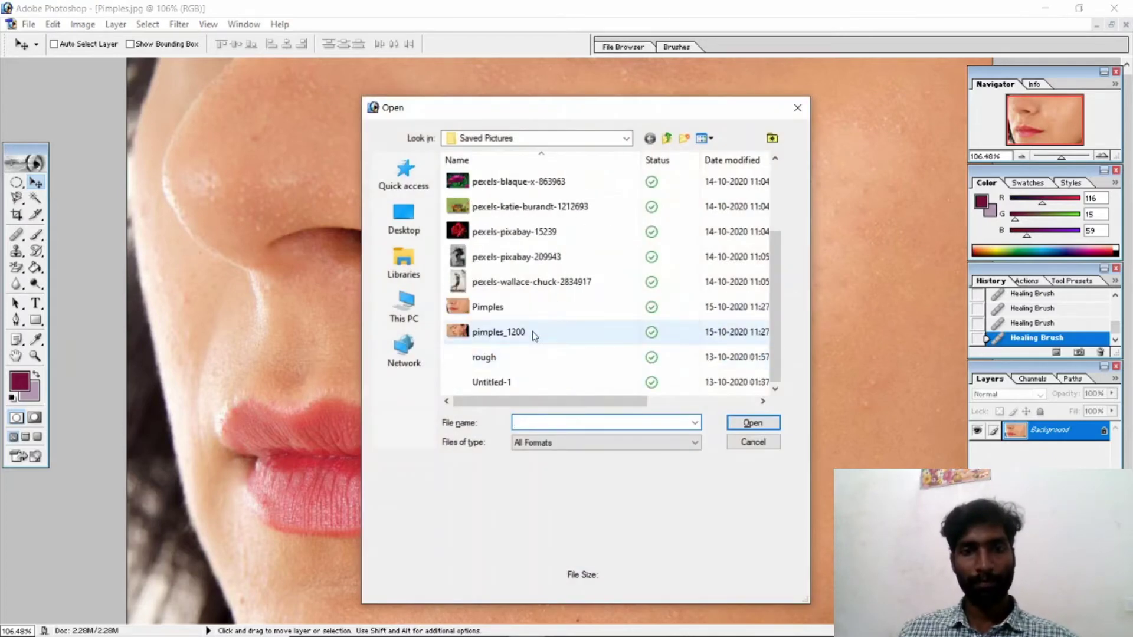
{"action": "double_click", "coordinate": [534, 332]}
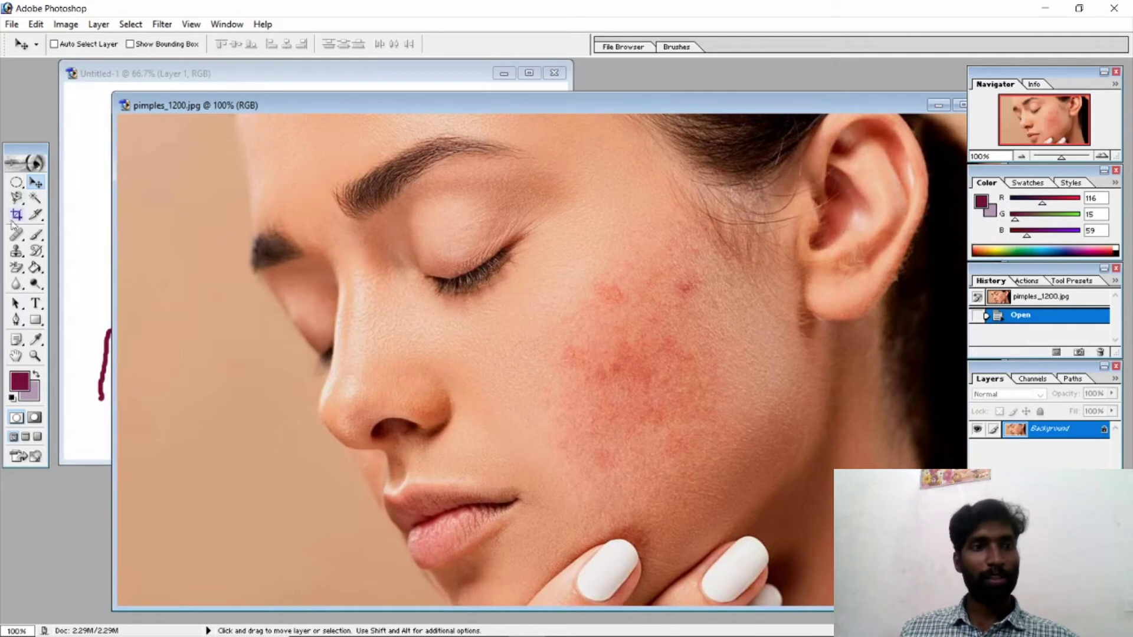
Sample the clean skin below the closed eye with the Healing Brush and heal the red pimples across the cheek
{"action": "left_click_drag", "start_coordinate": [16, 234], "coordinate": [62, 235]}
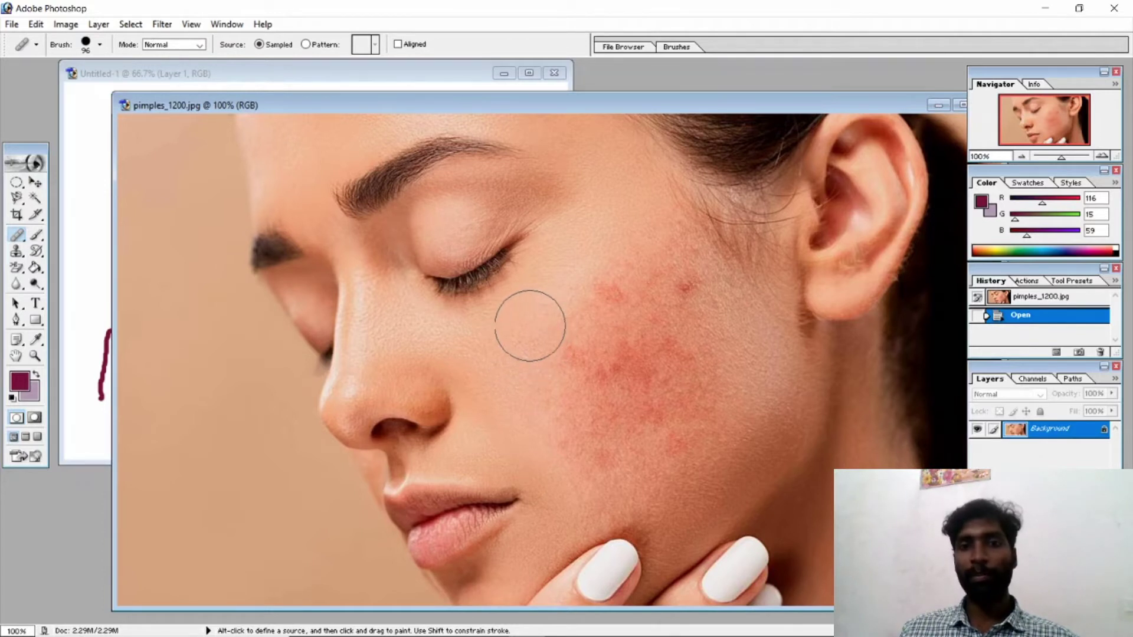
{"action": "left_click", "coordinate": [523, 323], "text": "alt"}
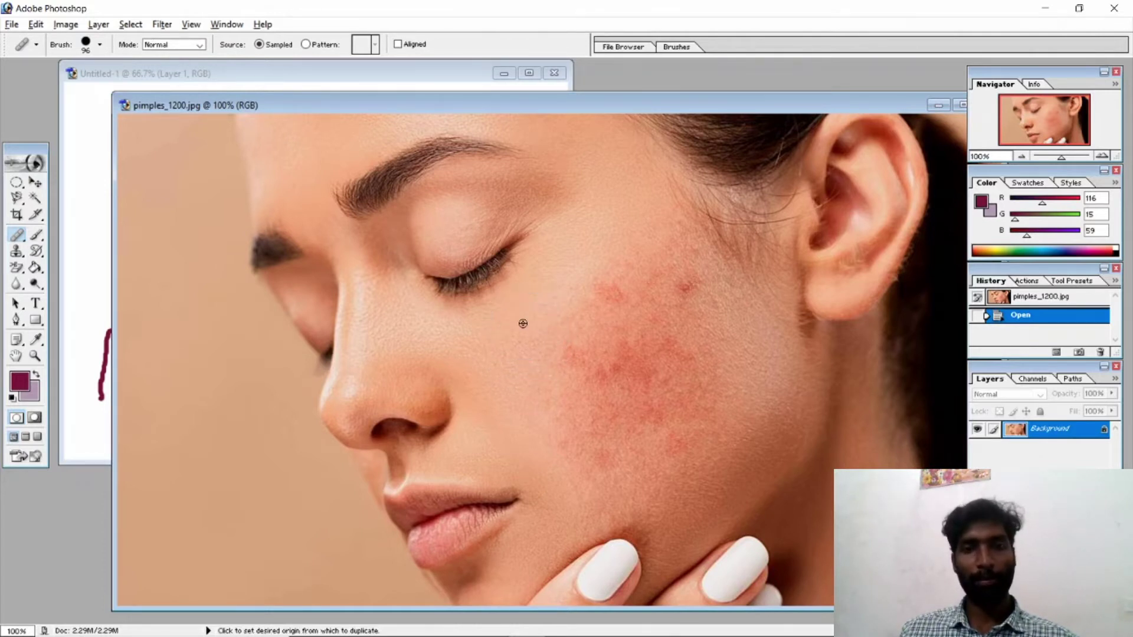
{"action": "left_click", "coordinate": [613, 304]}
{"action": "left_click", "coordinate": [696, 299]}
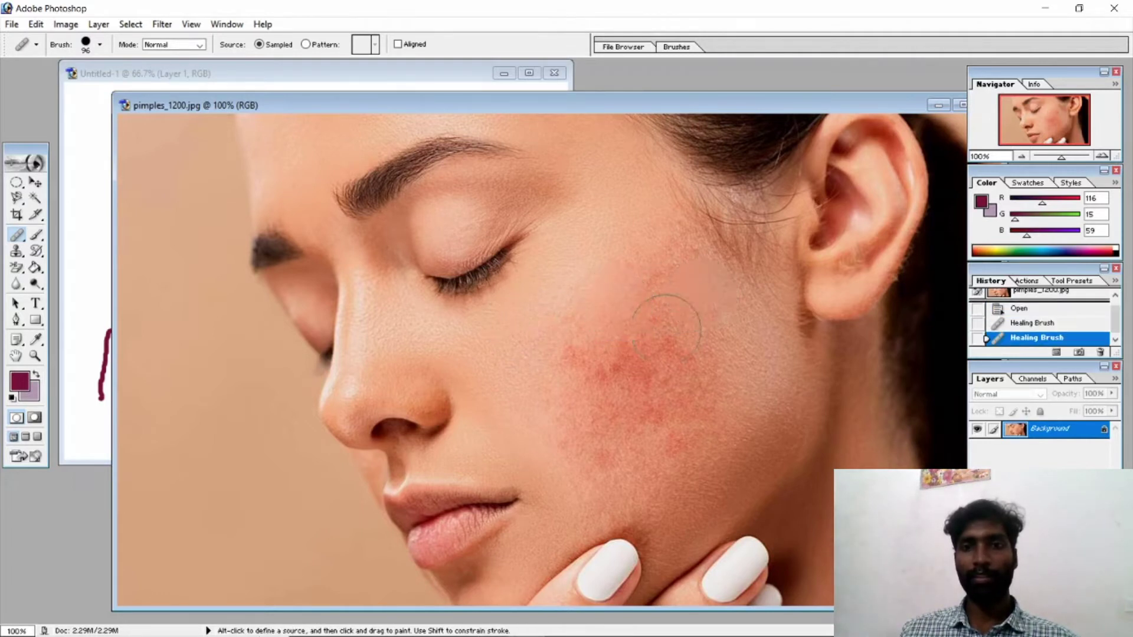
{"action": "left_click", "coordinate": [646, 341]}
{"action": "left_click_drag", "start_coordinate": [581, 352], "coordinate": [584, 354]}
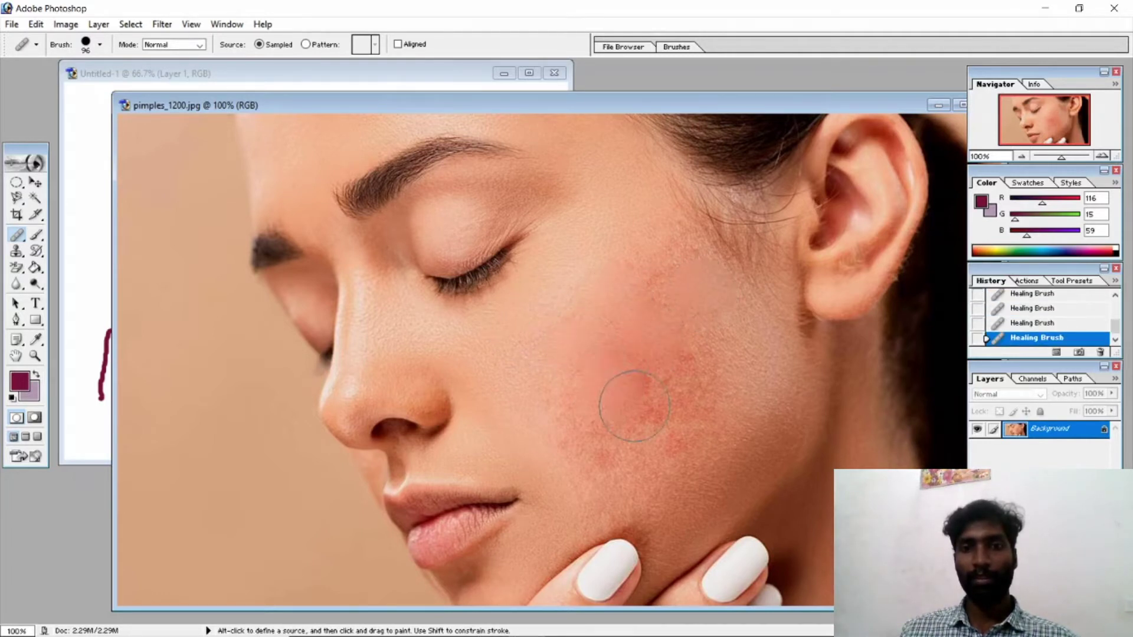
{"action": "mouse_move", "coordinate": [640, 400]}
{"action": "left_mouse_down"}
{"action": "mouse_move", "coordinate": [667, 390]}
{"action": "mouse_move", "coordinate": [665, 374]}
{"action": "left_mouse_up"}
{"action": "mouse_move", "coordinate": [688, 319]}
{"action": "left_mouse_down"}
{"action": "mouse_move", "coordinate": [685, 255]}
{"action": "mouse_move", "coordinate": [632, 262]}
{"action": "mouse_move", "coordinate": [590, 348]}
{"action": "left_mouse_up"}
{"action": "left_click", "coordinate": [602, 438]}
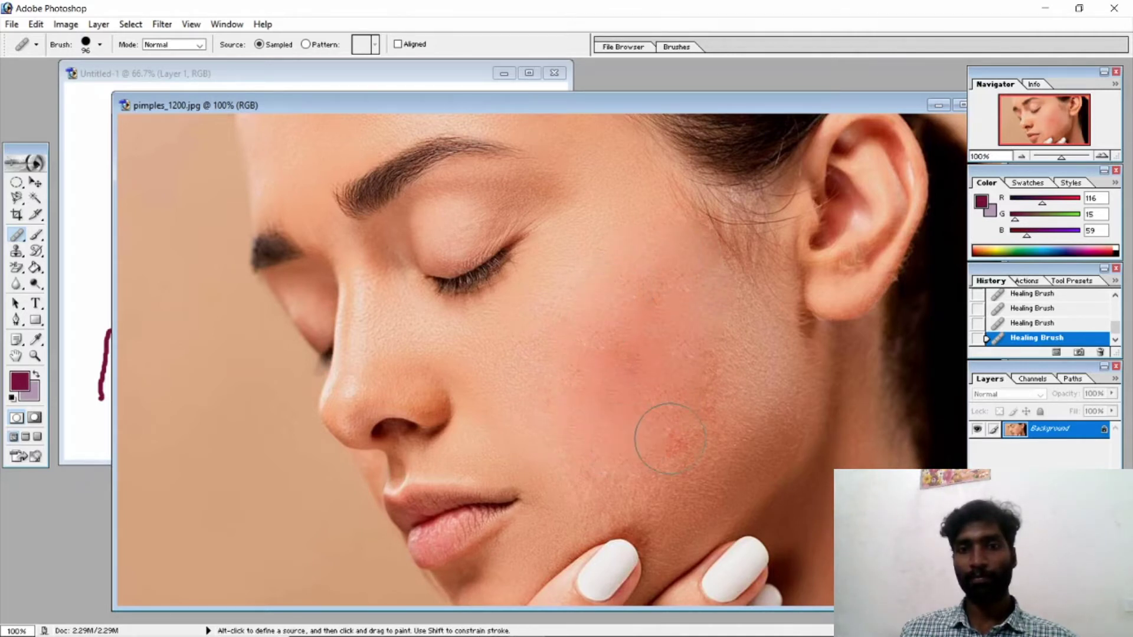
{"action": "mouse_move", "coordinate": [692, 433]}
{"action": "left_mouse_down"}
{"action": "mouse_move", "coordinate": [710, 407]}
{"action": "mouse_move", "coordinate": [708, 384]}
{"action": "mouse_move", "coordinate": [717, 436]}
{"action": "left_mouse_up"}
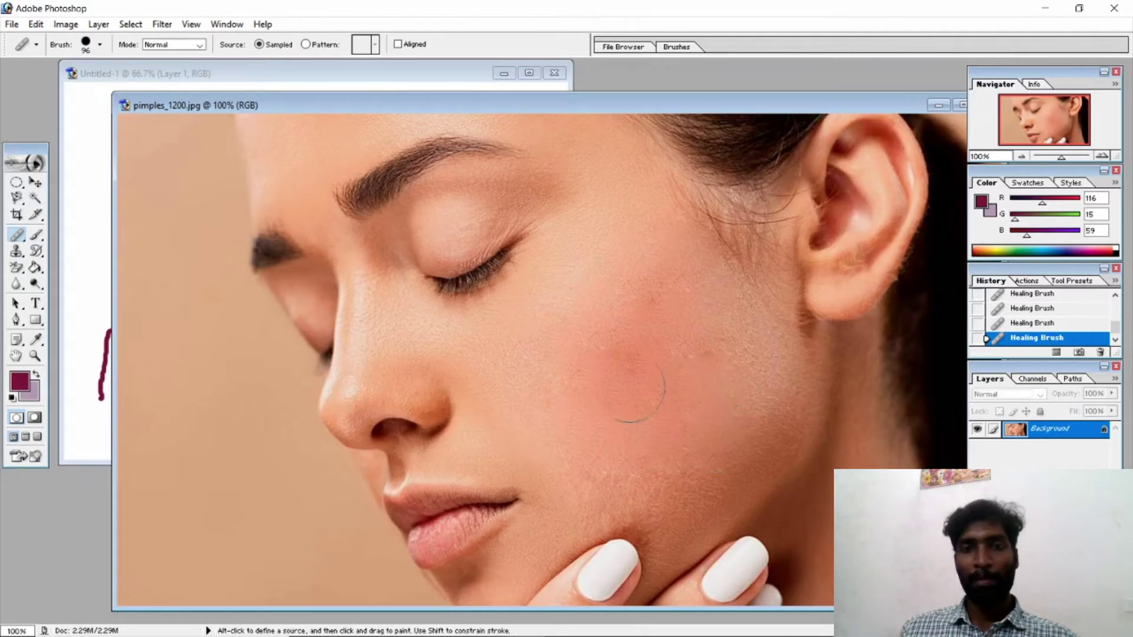
Resample the clear skin just under the eyelashes and heal the remaining redness in the middle of the cheek
{"action": "left_click", "coordinate": [506, 348], "text": "alt"}
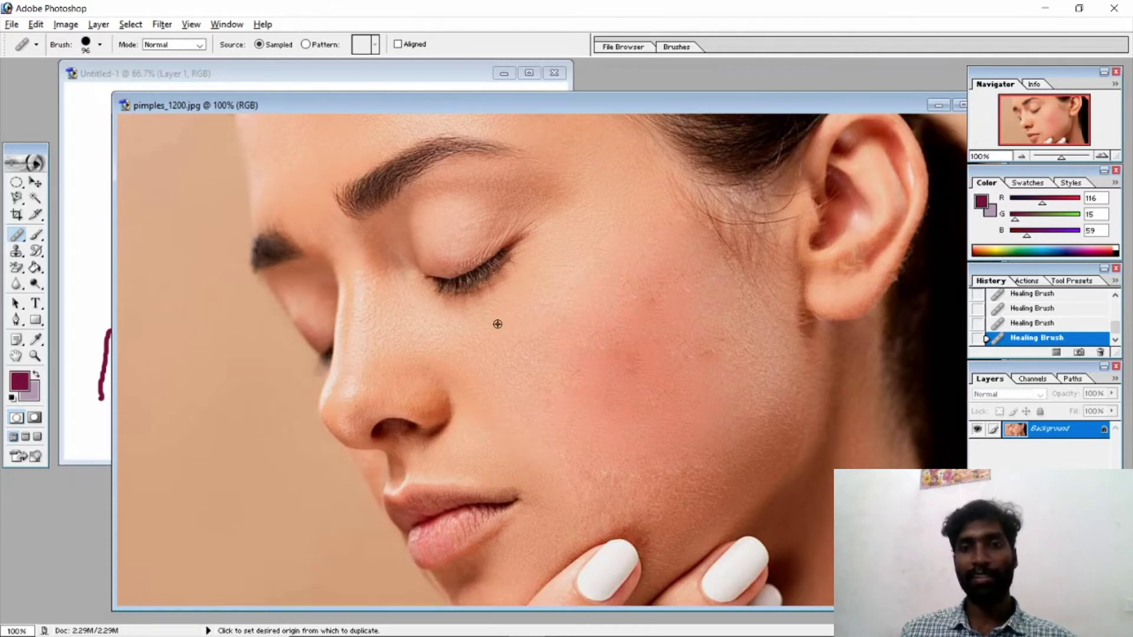
{"action": "left_click", "coordinate": [497, 324], "text": "alt"}
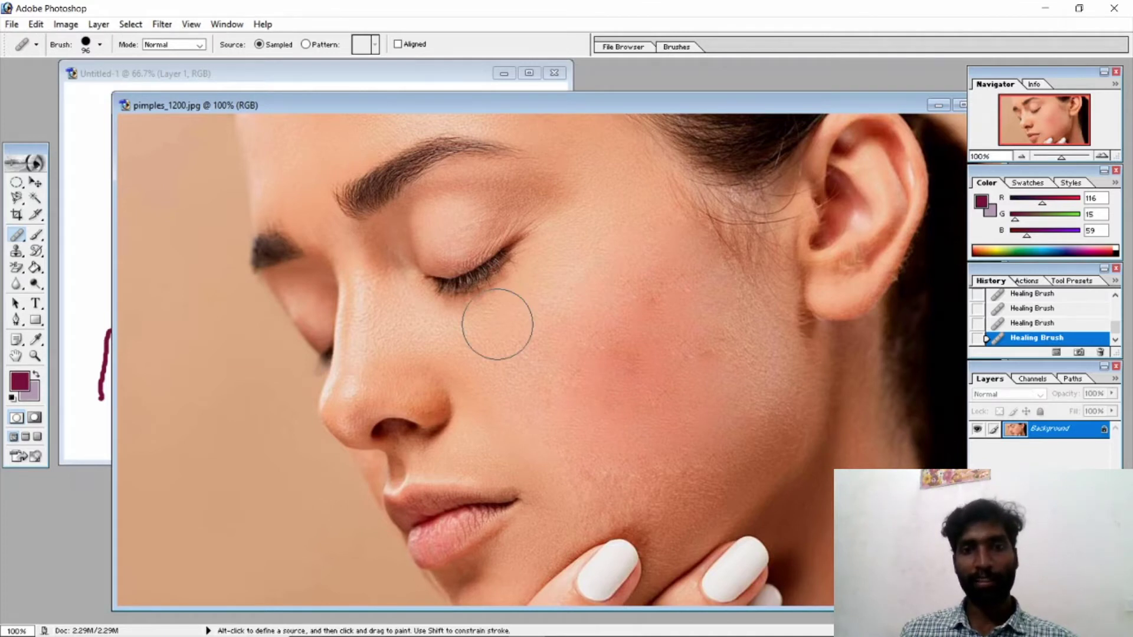
{"action": "left_click", "coordinate": [642, 329]}
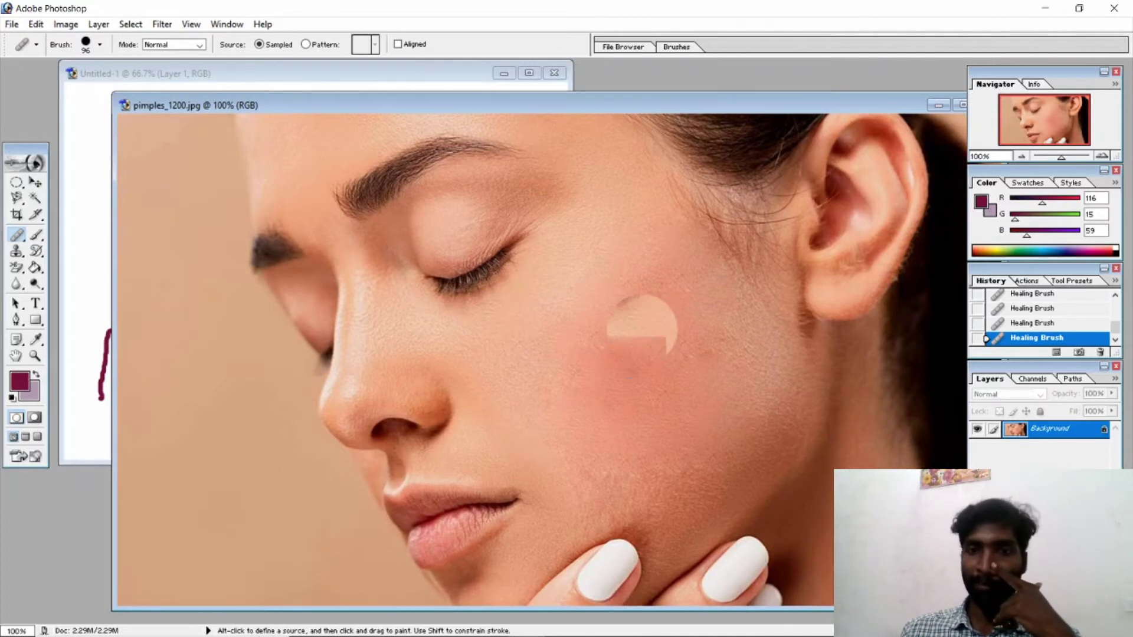
{"action": "left_click", "coordinate": [627, 354]}
{"action": "left_click", "coordinate": [620, 402]}
{"action": "left_click", "coordinate": [671, 399]}
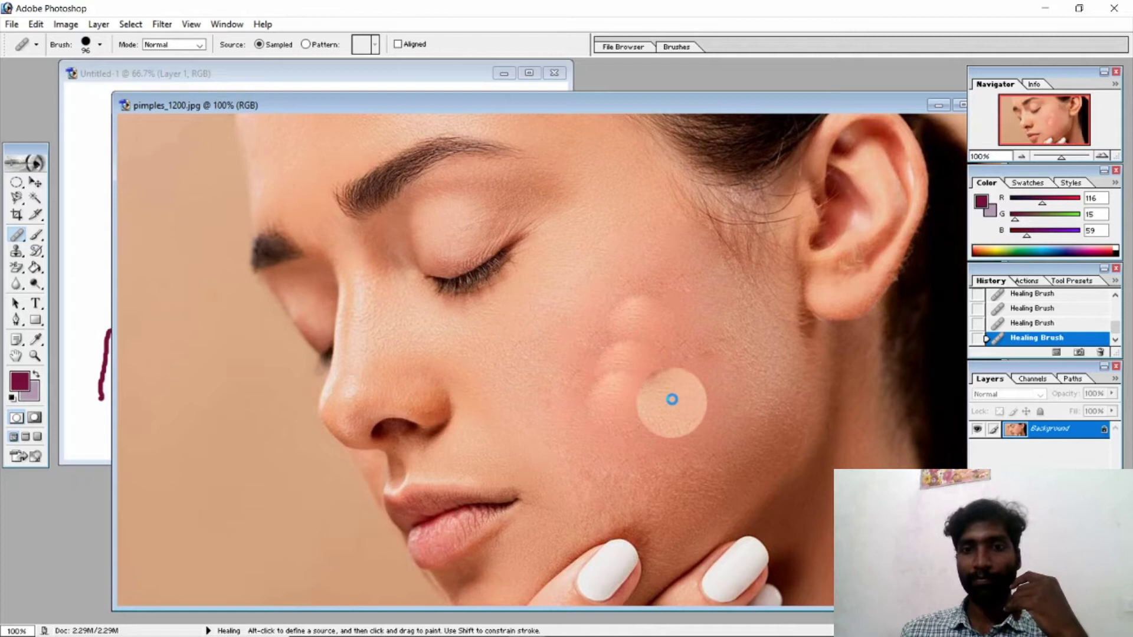
{"action": "left_click", "coordinate": [663, 331]}
{"action": "left_click", "coordinate": [666, 294]}
{"action": "mouse_move", "coordinate": [639, 303]}
{"action": "left_mouse_down"}
{"action": "mouse_move", "coordinate": [603, 332]}
{"action": "mouse_move", "coordinate": [590, 408]}
{"action": "left_mouse_up"}
{"action": "left_click", "coordinate": [642, 430]}
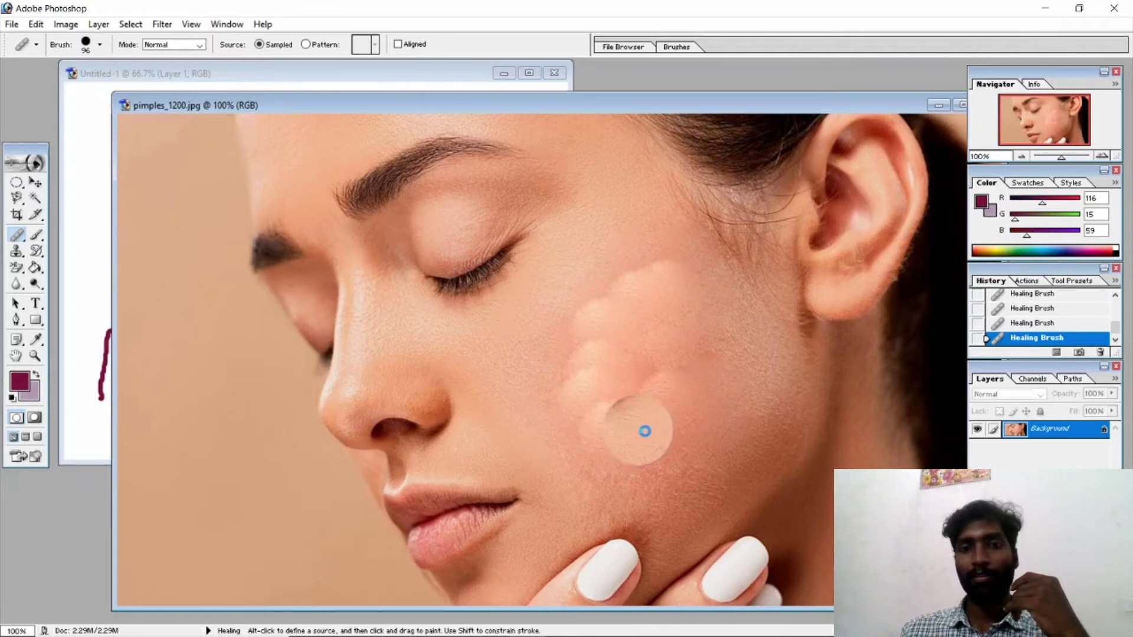
{"action": "left_click", "coordinate": [663, 370]}
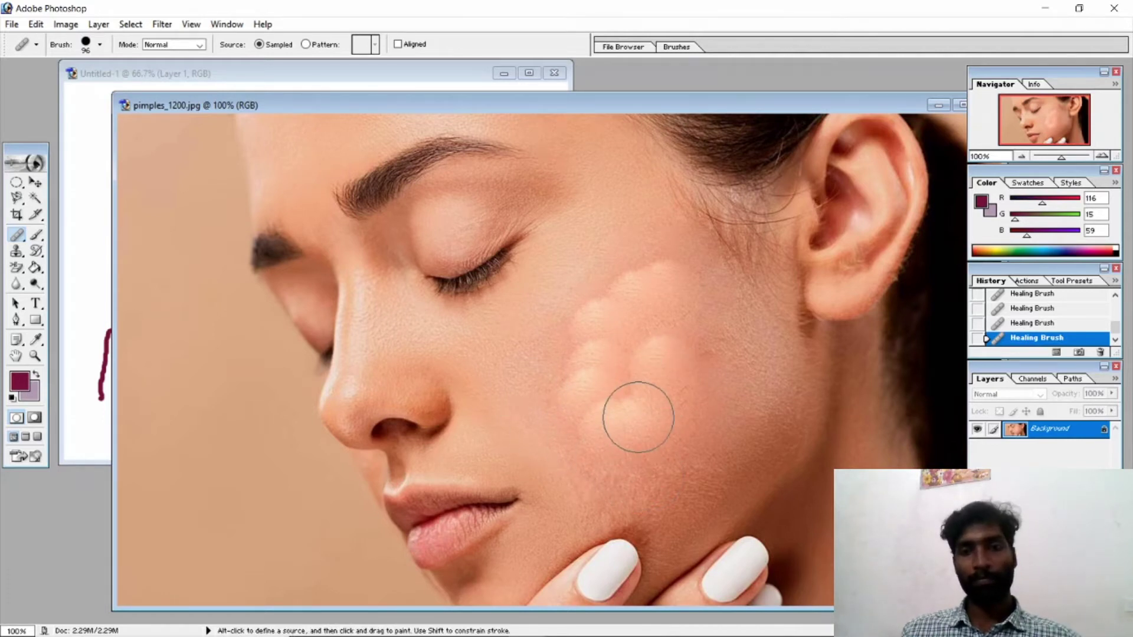
Blend the pale round blotches on the cheek into the surrounding skin texture with the Healing Brush
{"action": "left_click", "coordinate": [593, 407]}
{"action": "left_click", "coordinate": [584, 392]}
{"action": "left_click", "coordinate": [589, 313]}
{"action": "left_click", "coordinate": [614, 293]}
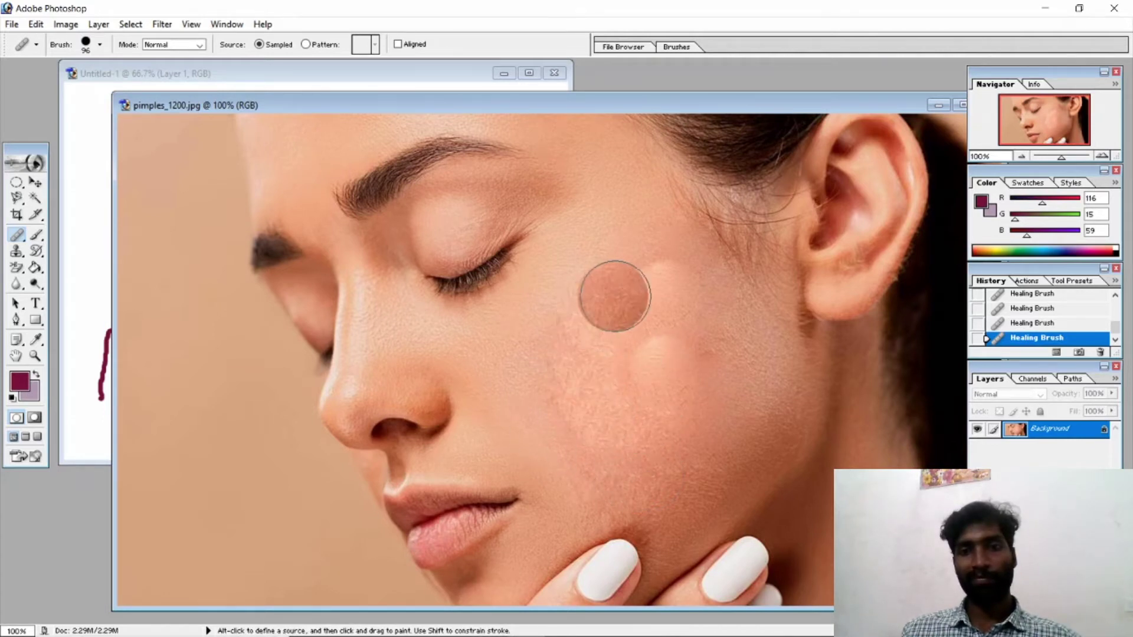
{"action": "left_click", "coordinate": [657, 278]}
{"action": "left_click", "coordinate": [676, 315]}
{"action": "left_click", "coordinate": [615, 376]}
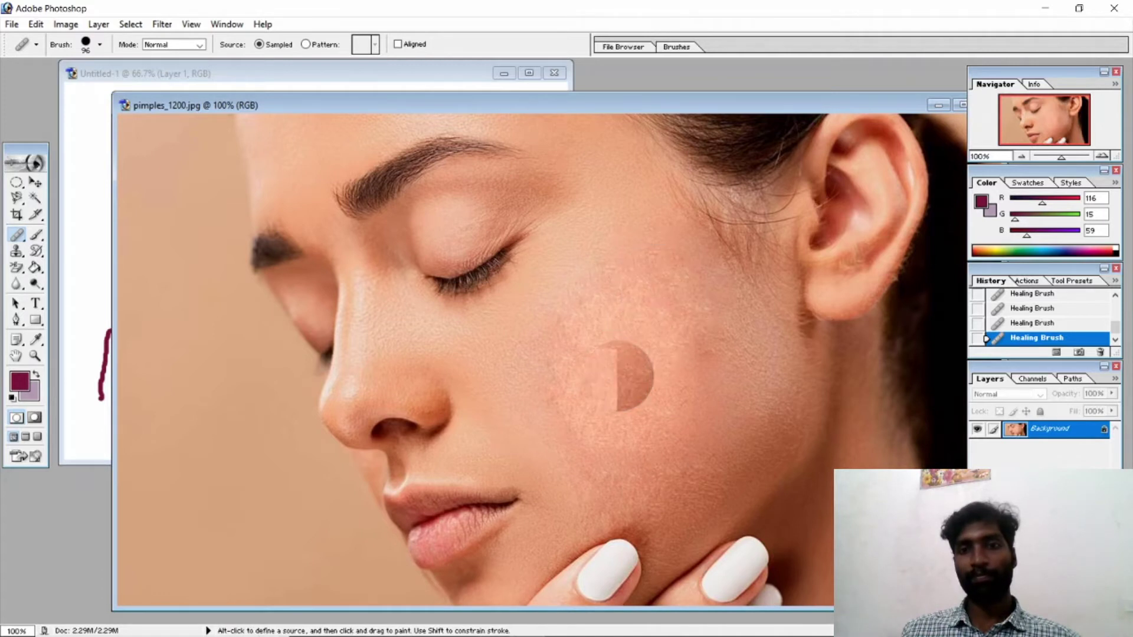
{"action": "left_click", "coordinate": [555, 365]}
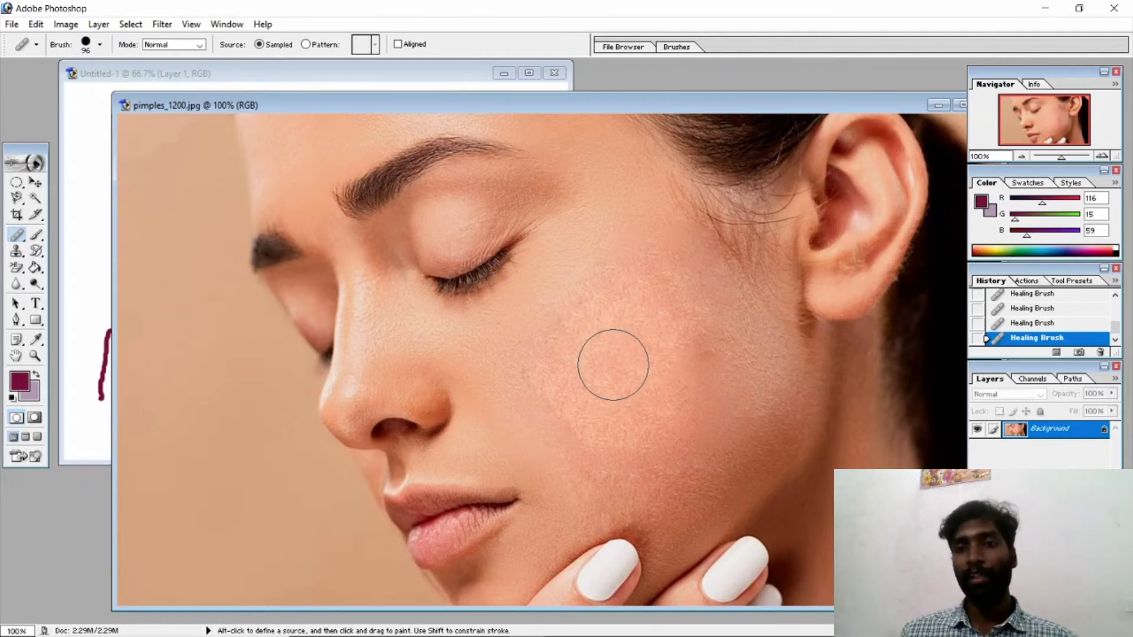
Heal over the loose hair strands on the skin in front of the ear
{"action": "left_click", "coordinate": [757, 246]}
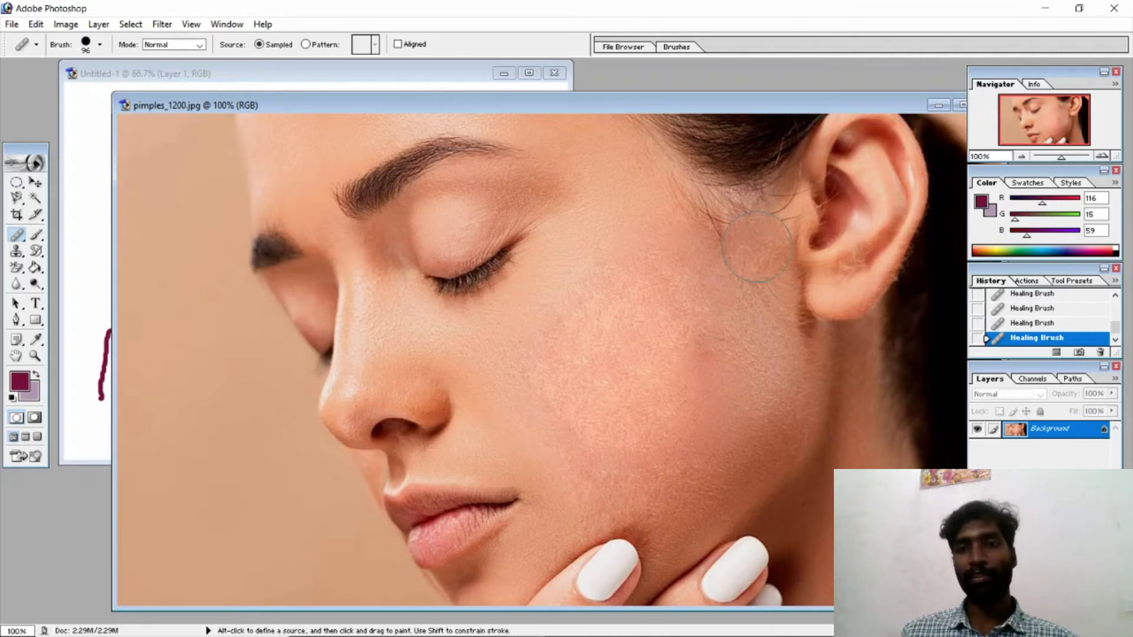
{"action": "left_click", "coordinate": [757, 246]}
{"action": "left_click", "coordinate": [757, 246]}
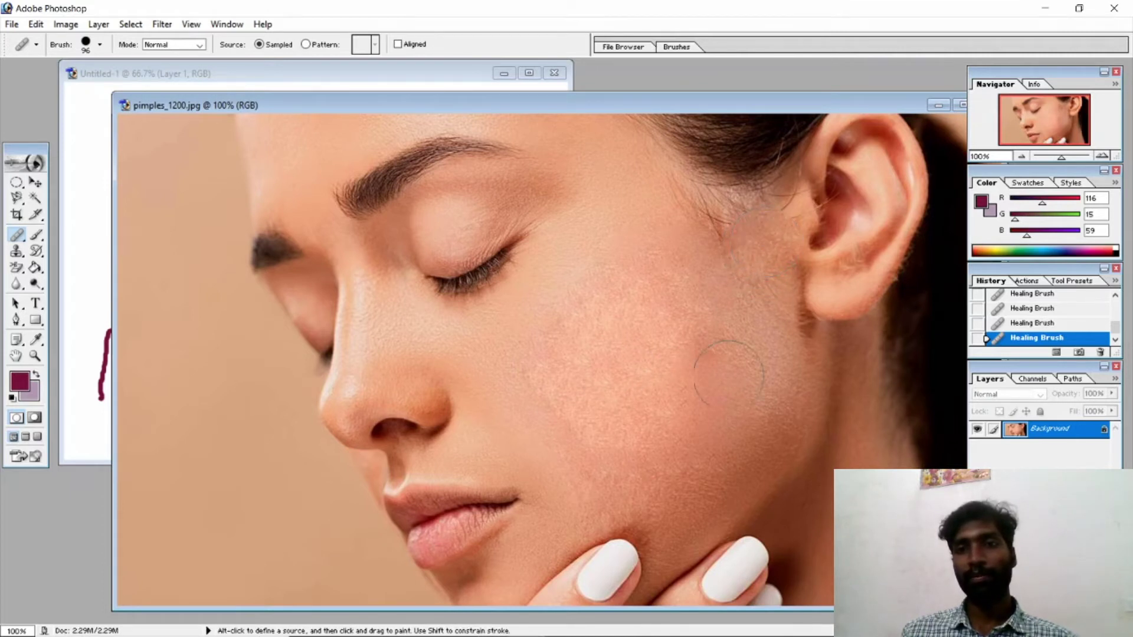
{"action": "left_click", "coordinate": [719, 229]}
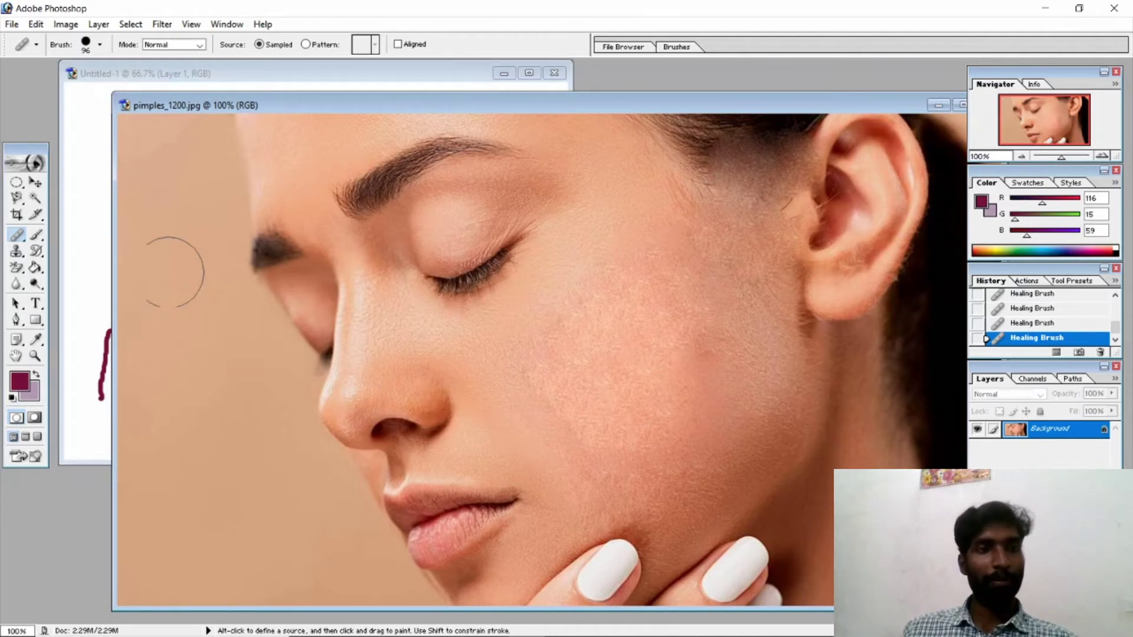
Sample the skin between the nose and cheek with the Healing Brush and even out the center, outer and lower cheek
{"action": "left_click", "coordinate": [29, 238]}
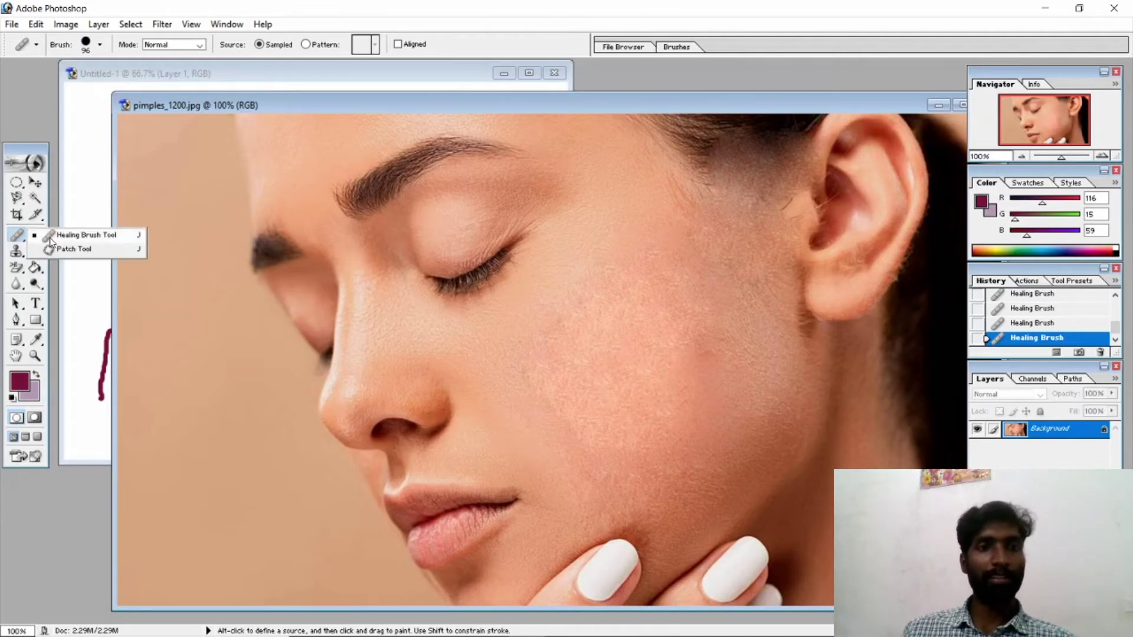
{"action": "left_click", "coordinate": [83, 235]}
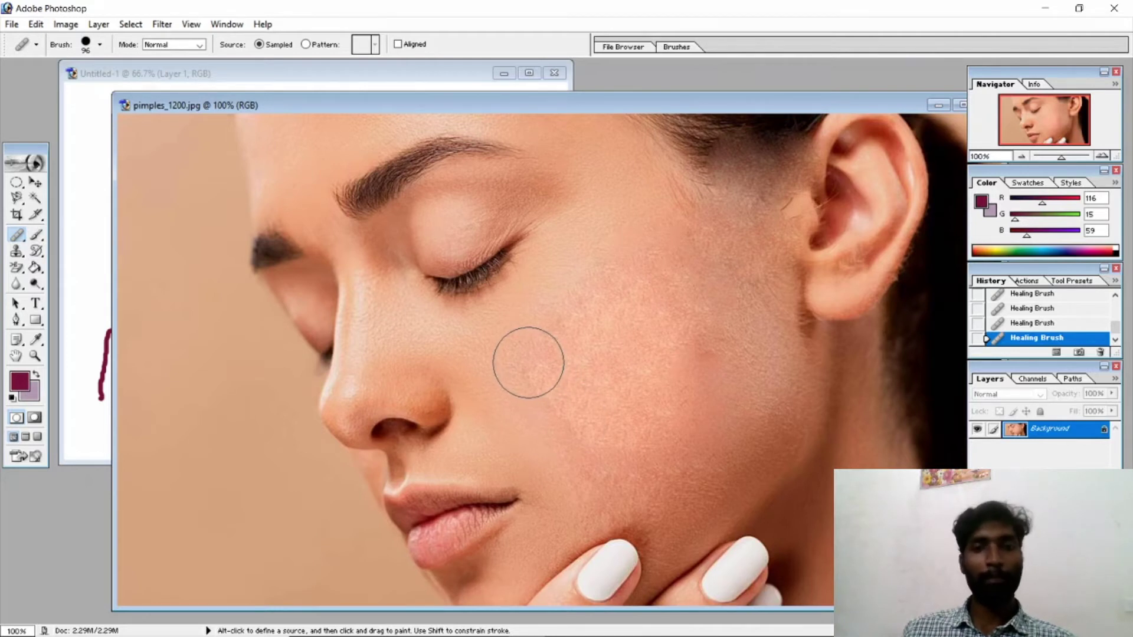
{"action": "left_click", "coordinate": [522, 333], "text": "alt"}
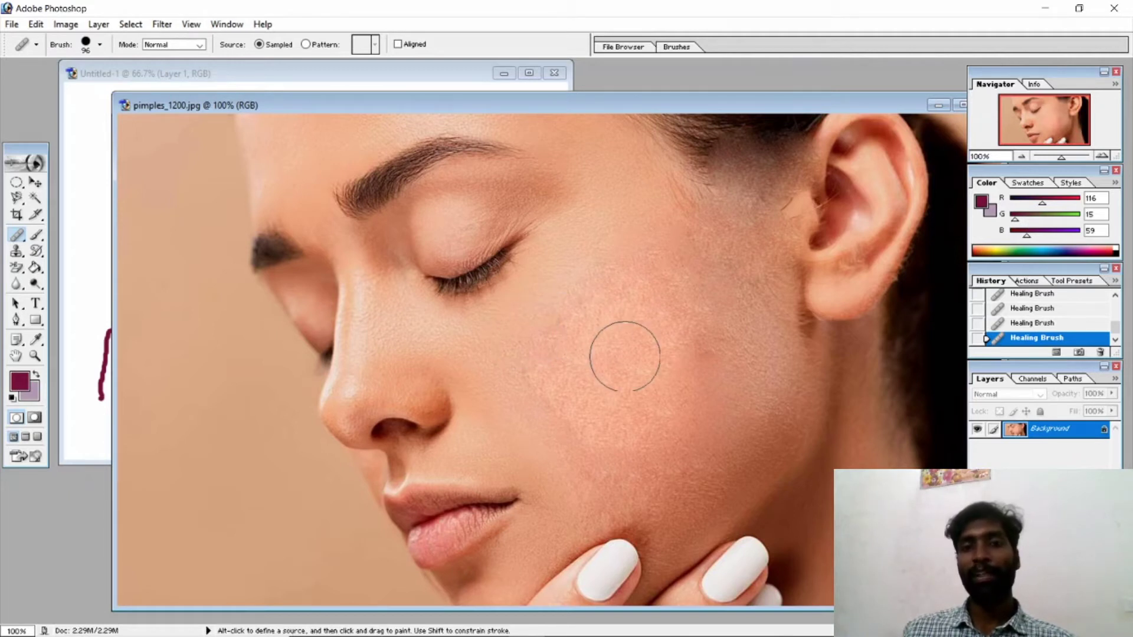
{"action": "mouse_move", "coordinate": [650, 347]}
{"action": "left_mouse_down"}
{"action": "mouse_move", "coordinate": [679, 325]}
{"action": "mouse_move", "coordinate": [688, 263]}
{"action": "left_mouse_up"}
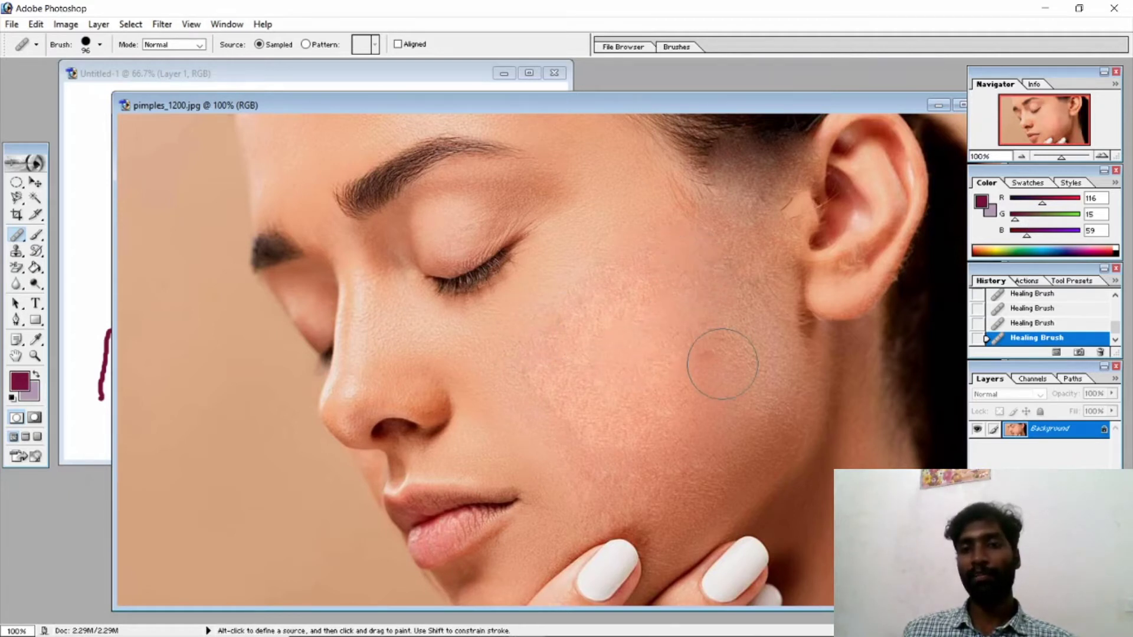
{"action": "left_click", "coordinate": [724, 404]}
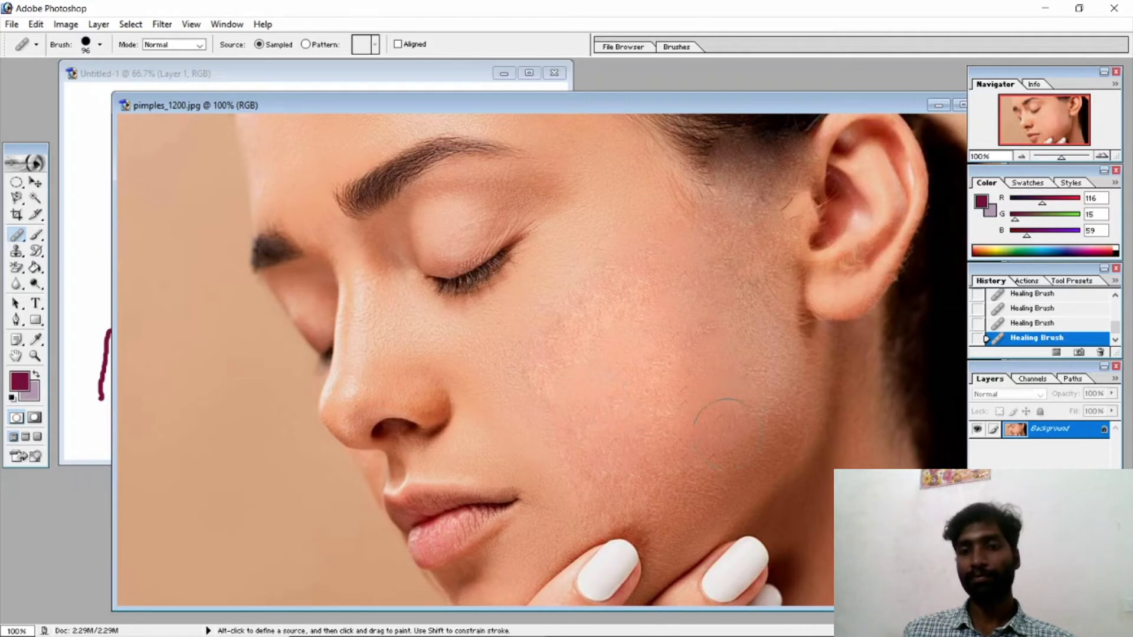
{"action": "left_click", "coordinate": [684, 449]}
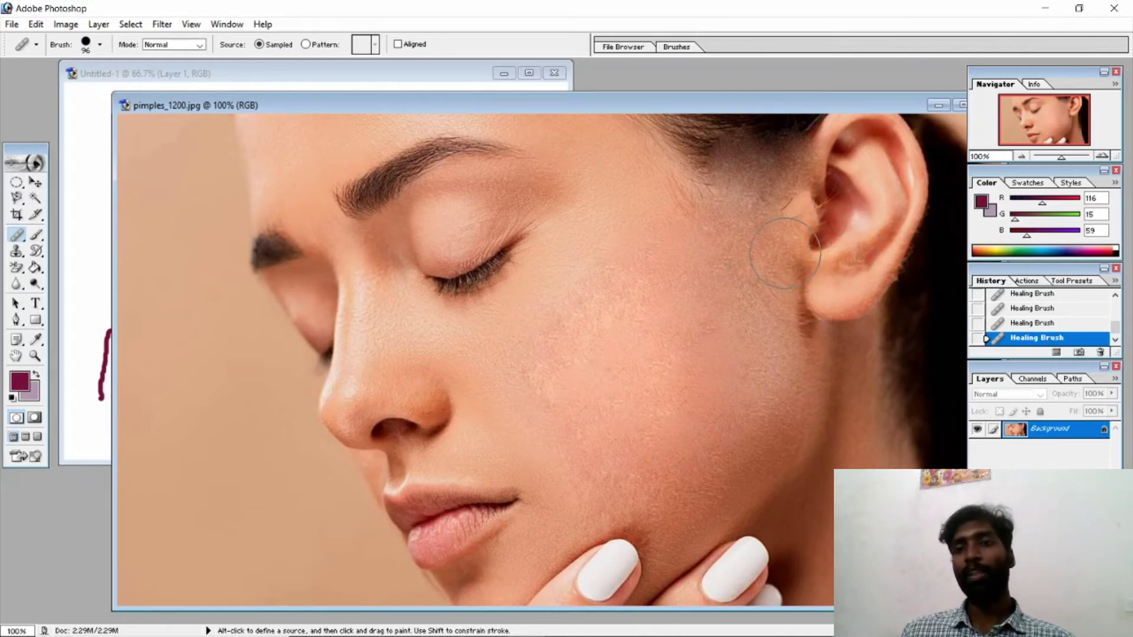
Outline the treated cheek area with a roughly circular Patch Tool selection, then clear its contents and undo the clearing
{"action": "left_click", "coordinate": [11, 233]}
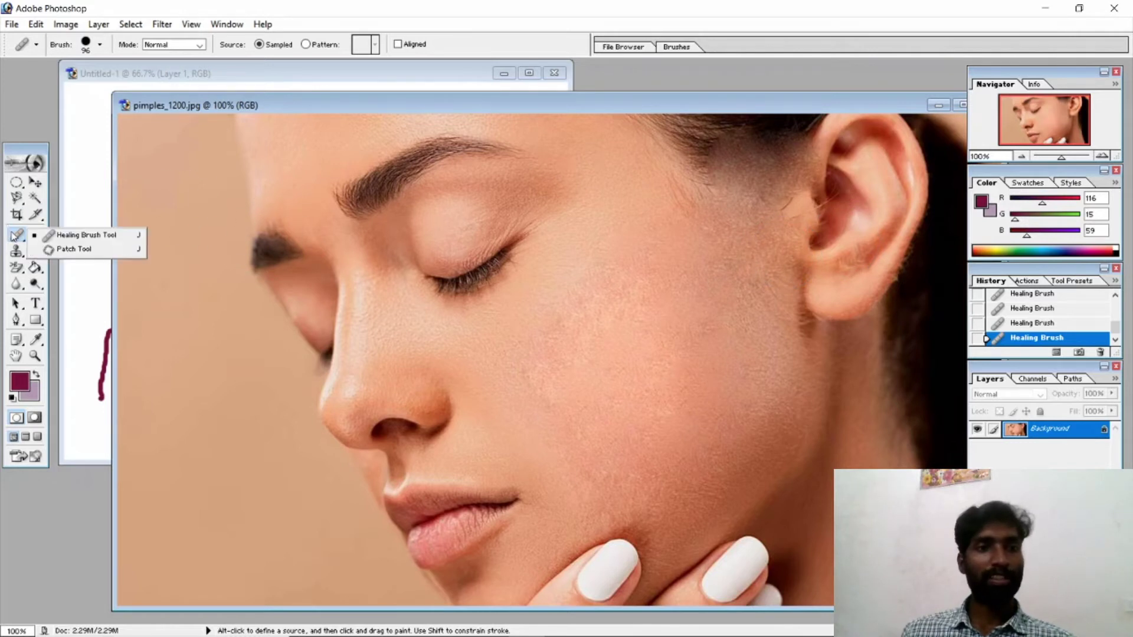
{"action": "left_click", "coordinate": [66, 249]}
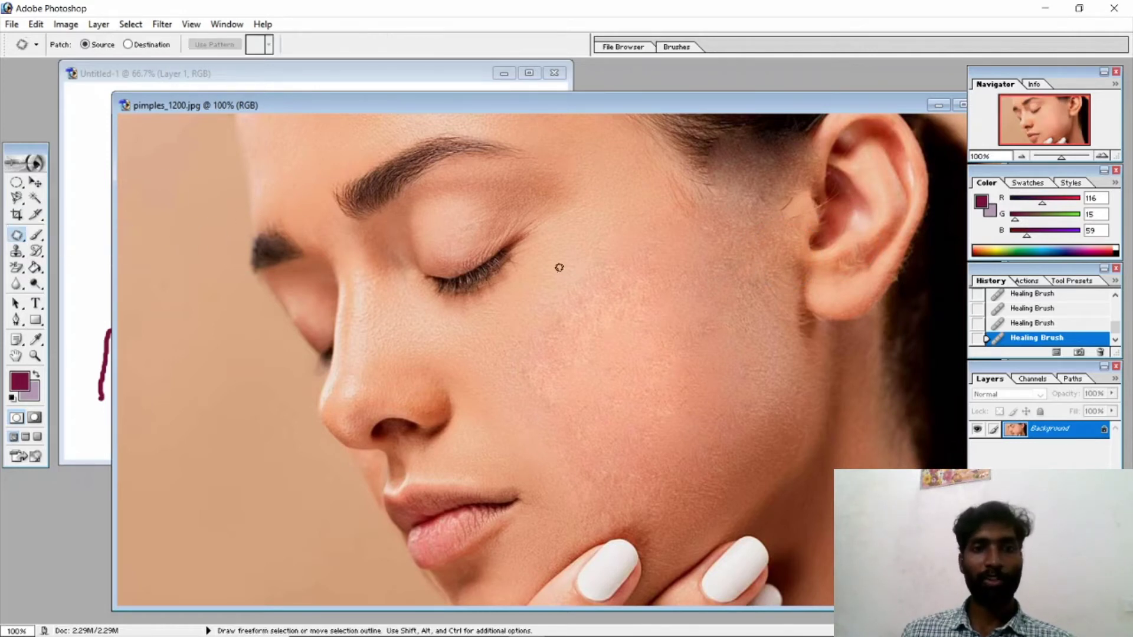
{"action": "mouse_move", "coordinate": [554, 333]}
{"action": "left_mouse_down"}
{"action": "mouse_move", "coordinate": [548, 311]}
{"action": "mouse_move", "coordinate": [570, 271]}
{"action": "mouse_move", "coordinate": [696, 234]}
{"action": "mouse_move", "coordinate": [754, 269]}
{"action": "mouse_move", "coordinate": [763, 346]}
{"action": "mouse_move", "coordinate": [749, 405]}
{"action": "mouse_move", "coordinate": [670, 447]}
{"action": "mouse_move", "coordinate": [583, 439]}
{"action": "mouse_move", "coordinate": [546, 402]}
{"action": "mouse_move", "coordinate": [550, 324]}
{"action": "left_mouse_up"}
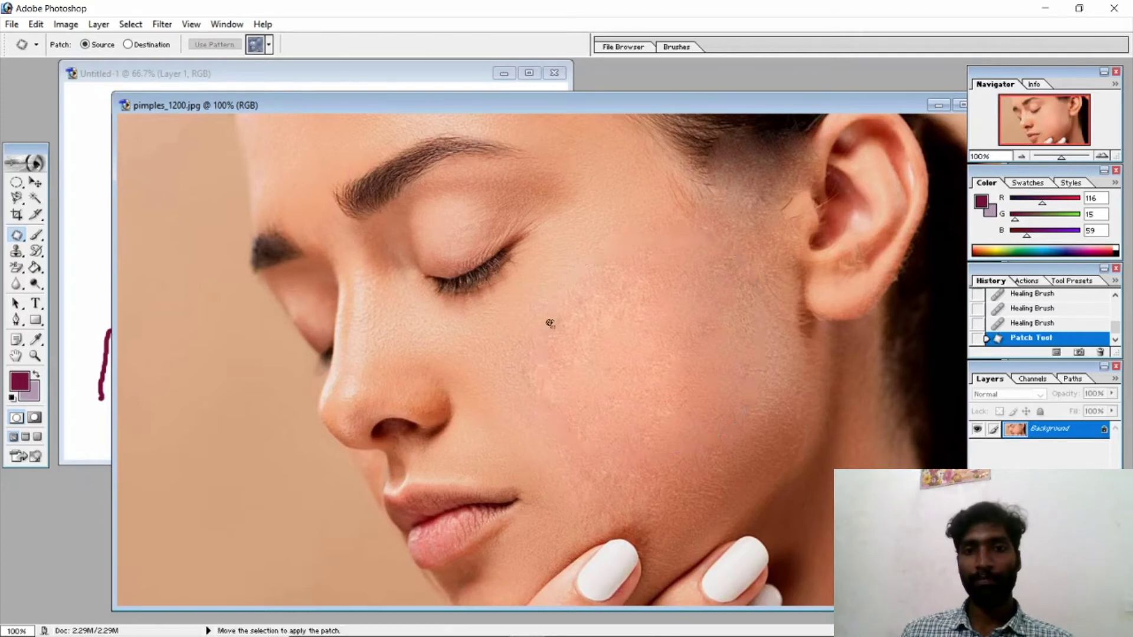
{"action": "key", "text": "Delete"}
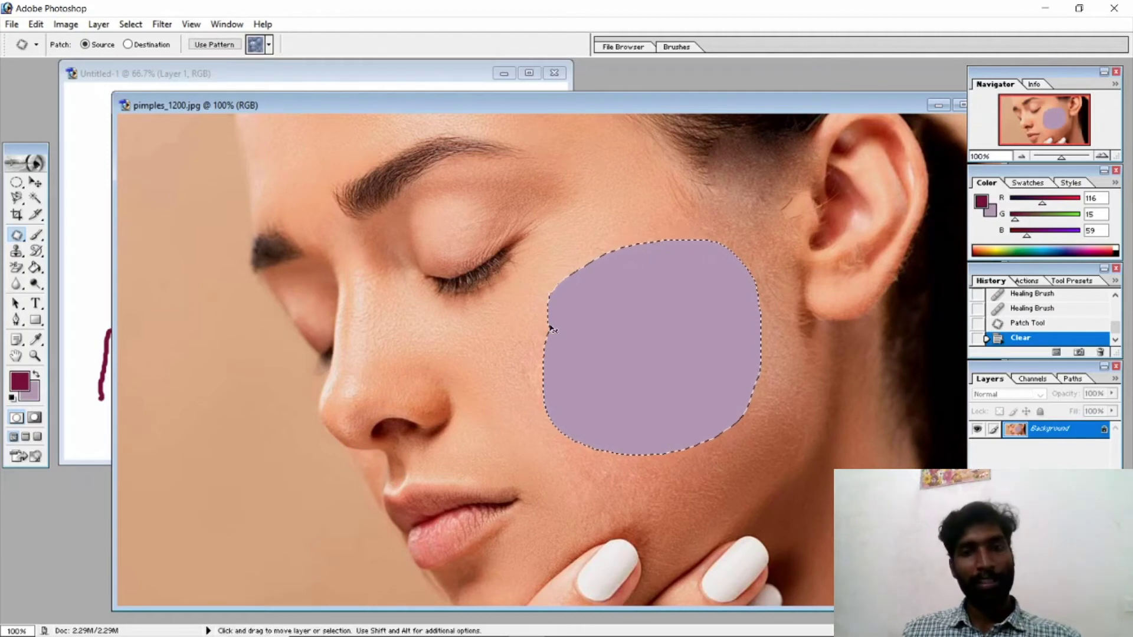
{"action": "key", "text": "ctrl+z"}
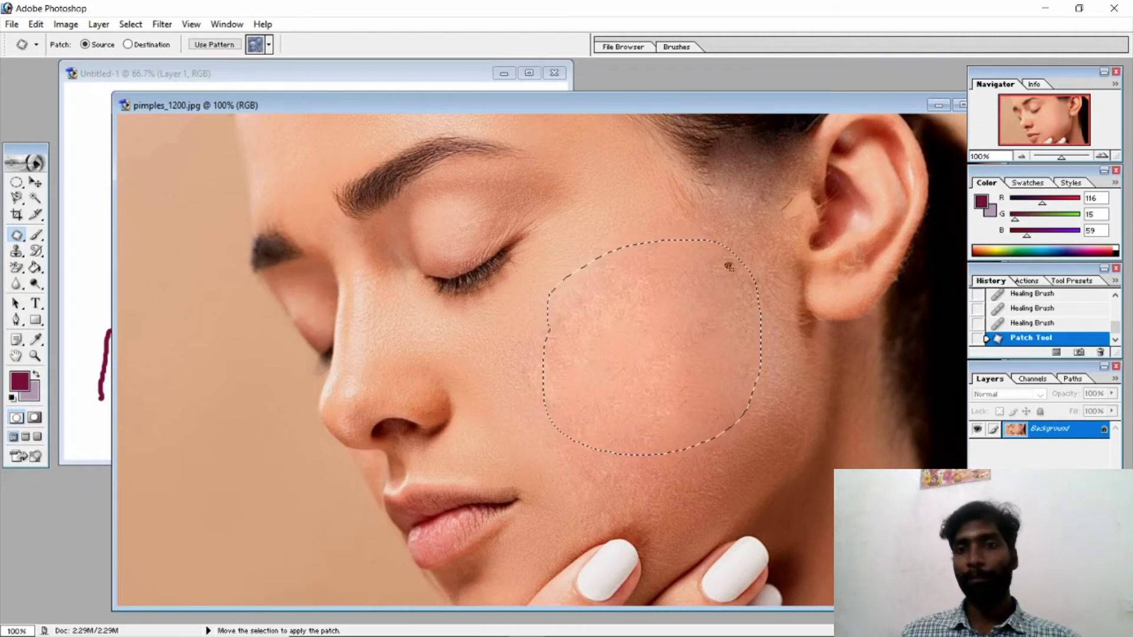
Outline the ear area with a roughly circular Patch Tool selection and clear its contents to the background color
{"action": "left_click", "coordinate": [797, 173]}
{"action": "mouse_move", "coordinate": [765, 203]}
{"action": "left_mouse_down"}
{"action": "mouse_move", "coordinate": [767, 113]}
{"action": "mouse_move", "coordinate": [888, 94]}
{"action": "mouse_move", "coordinate": [938, 141]}
{"action": "mouse_move", "coordinate": [974, 222]}
{"action": "mouse_move", "coordinate": [947, 280]}
{"action": "mouse_move", "coordinate": [860, 328]}
{"action": "mouse_move", "coordinate": [757, 296]}
{"action": "mouse_move", "coordinate": [724, 216]}
{"action": "mouse_move", "coordinate": [749, 153]}
{"action": "left_mouse_up"}
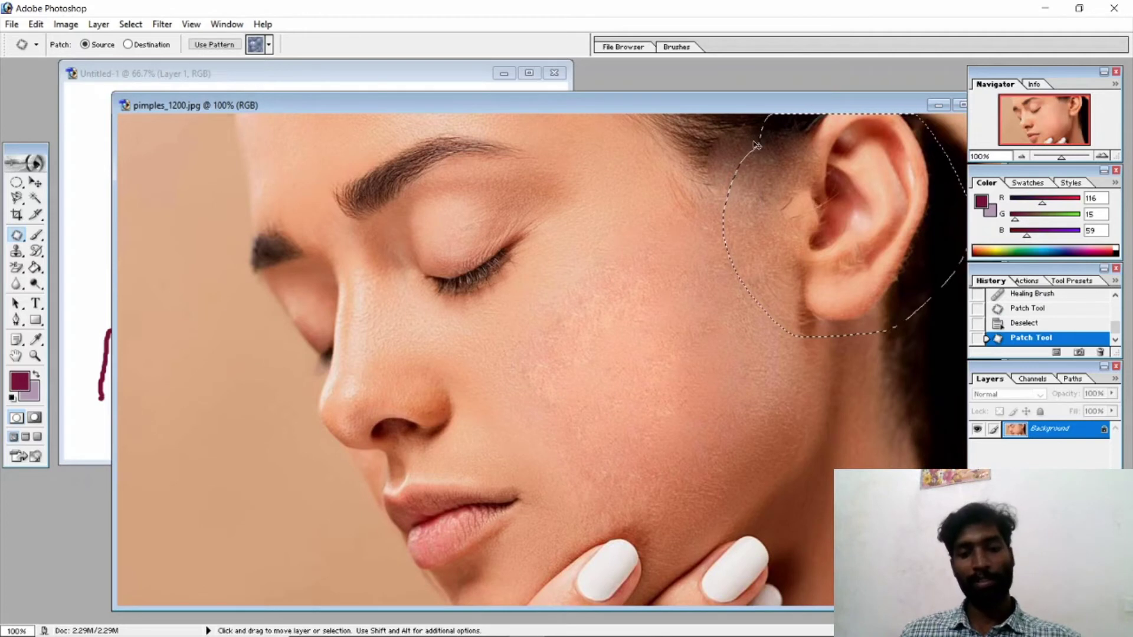
{"action": "key", "text": "ctrl+v"}
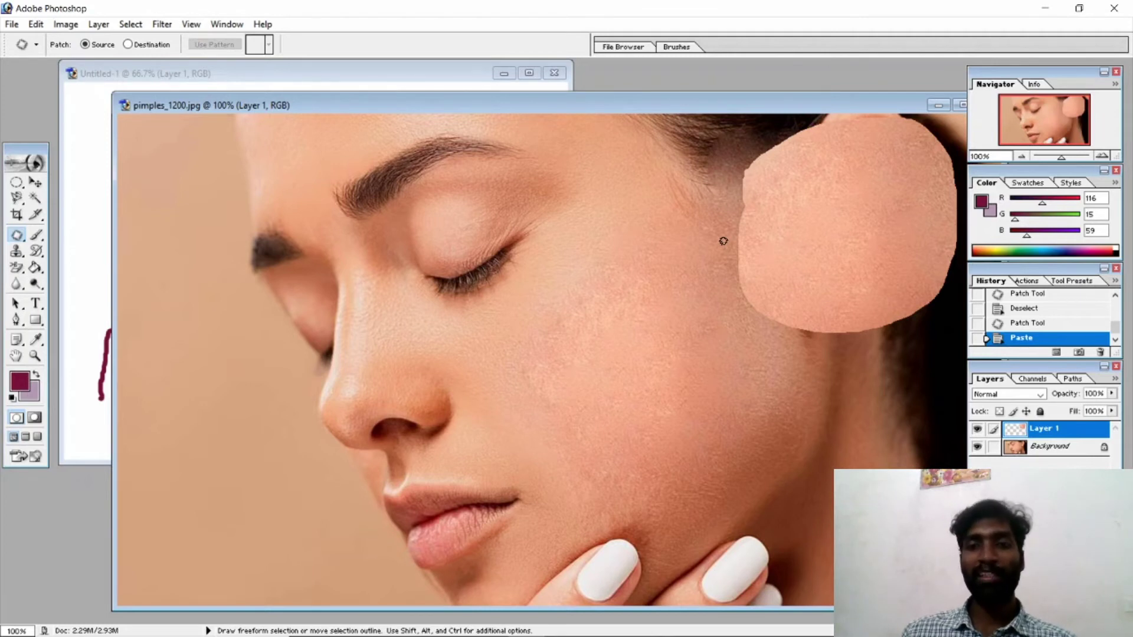
{"action": "key", "text": "ctrl+z"}
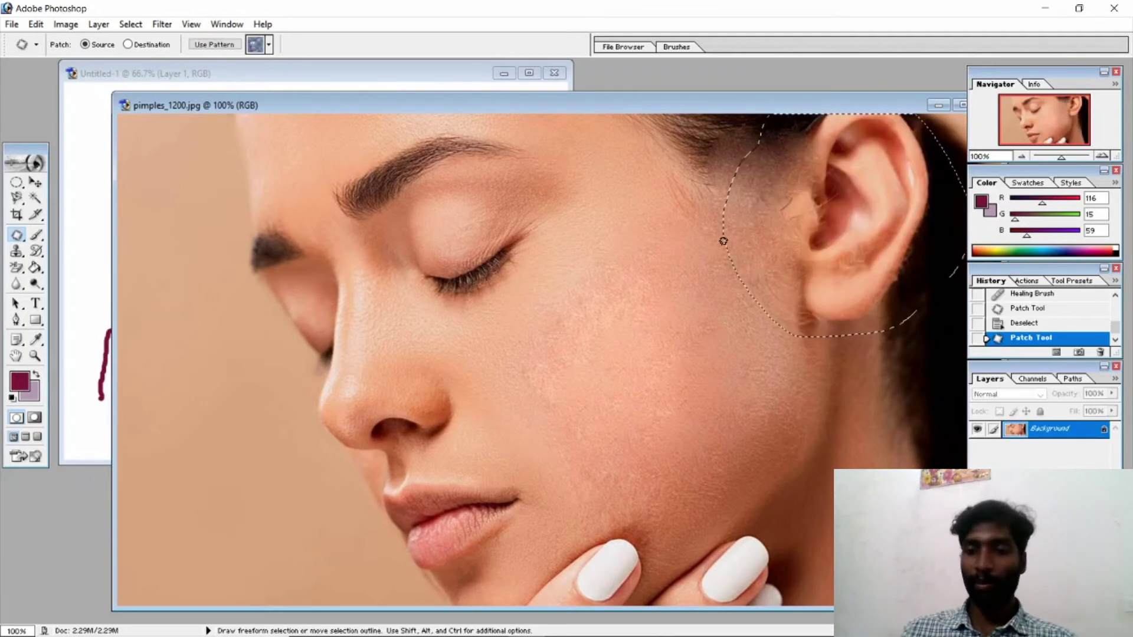
{"action": "key", "text": "Delete"}
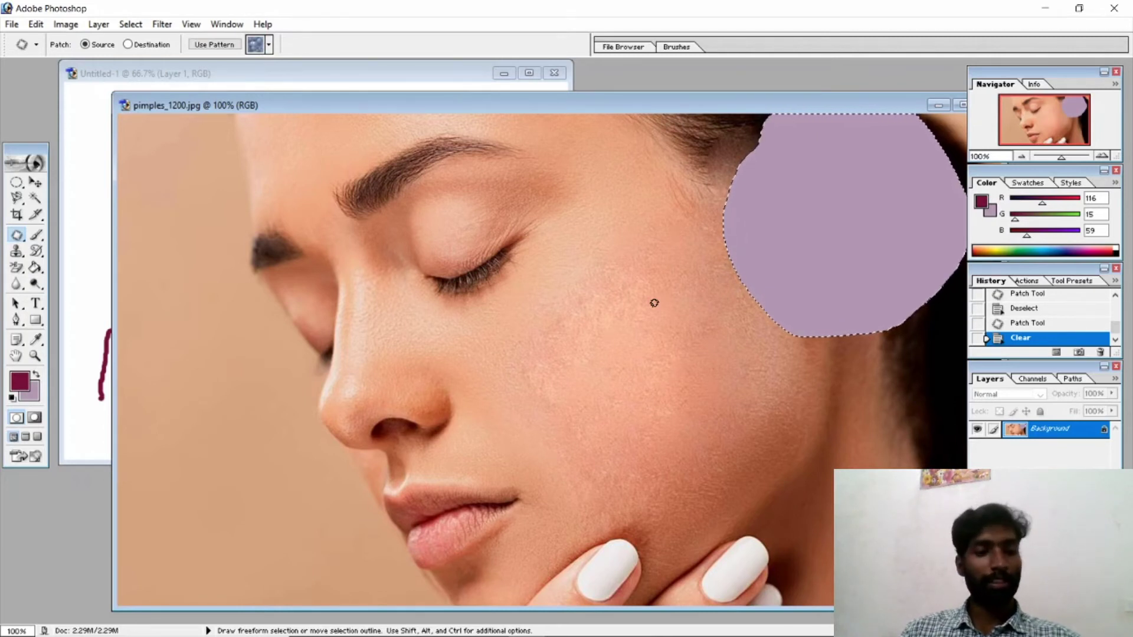
Try to search the web for "clone" in Google Chrome, close the browser and return to Photoshop
{"action": "key", "text": "super"}
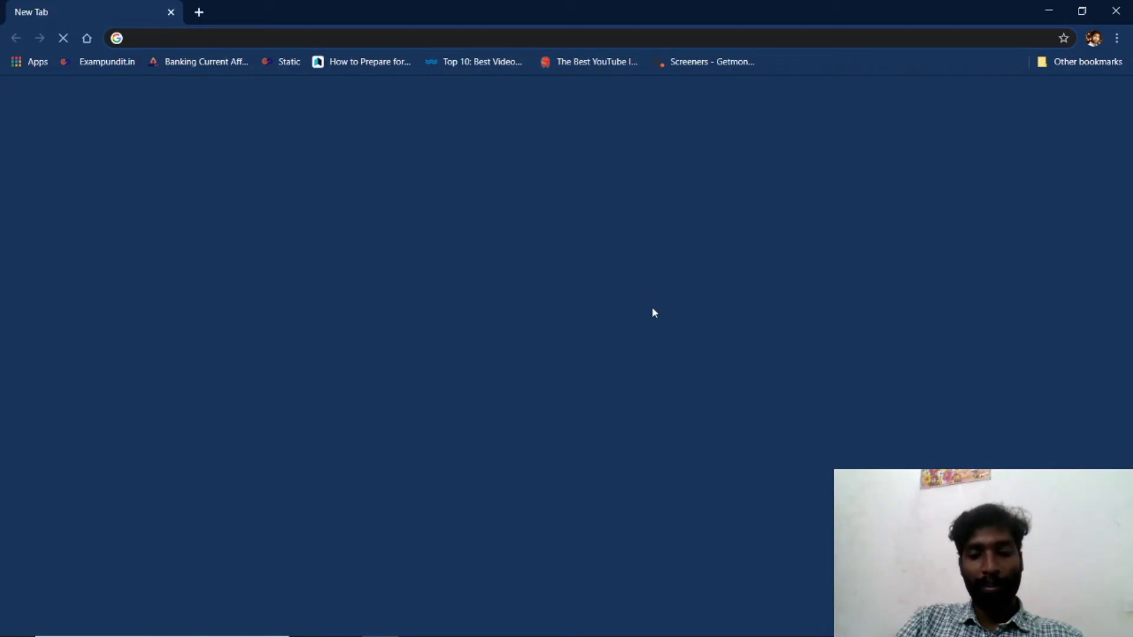
{"action": "type", "text": "clone"}
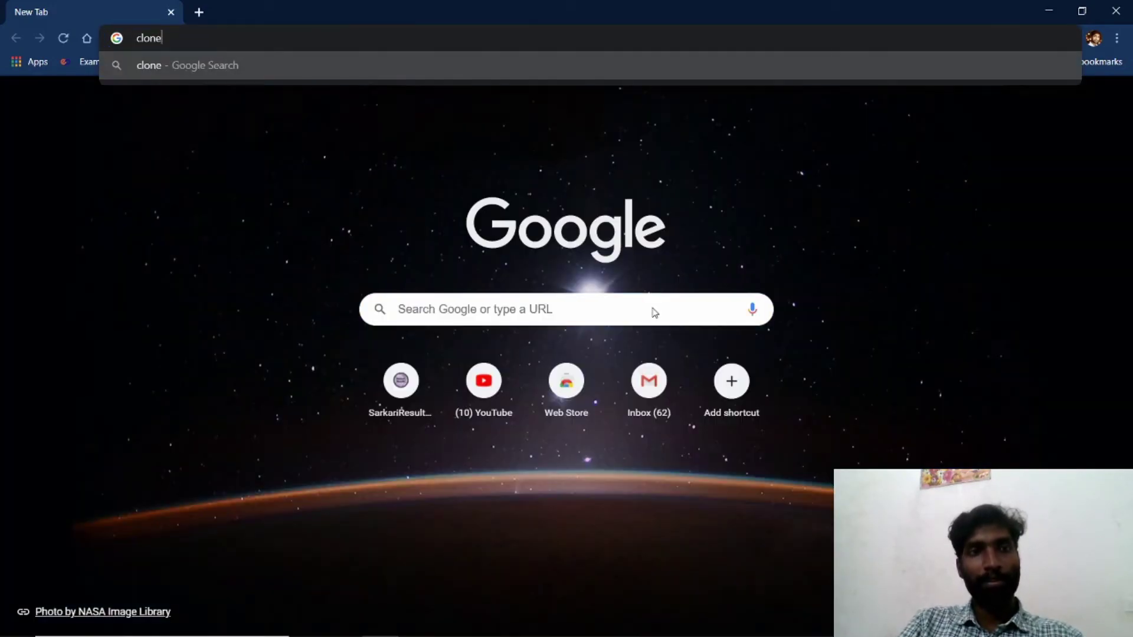
{"action": "key", "text": "Return"}
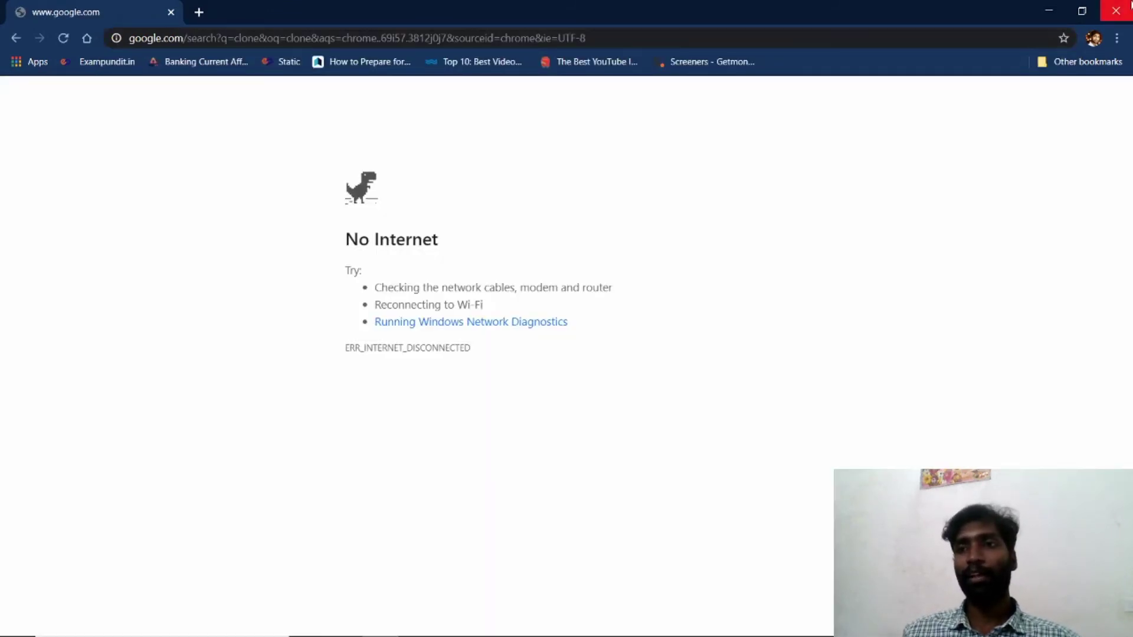
{"action": "left_click", "coordinate": [1115, 11]}
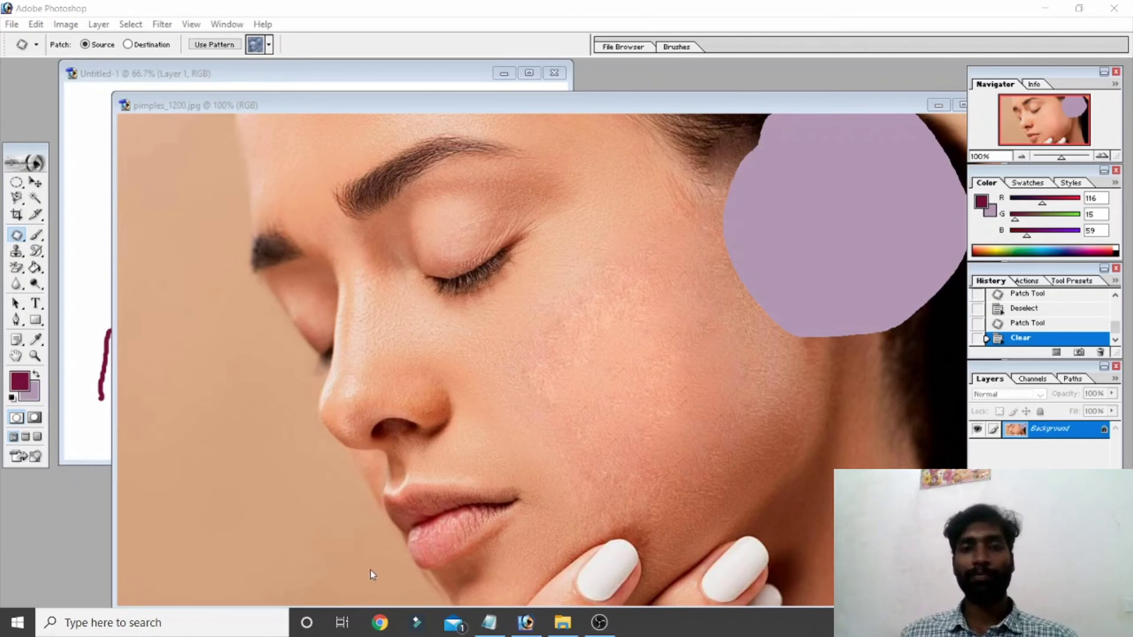
{"action": "left_click", "coordinate": [440, 310]}
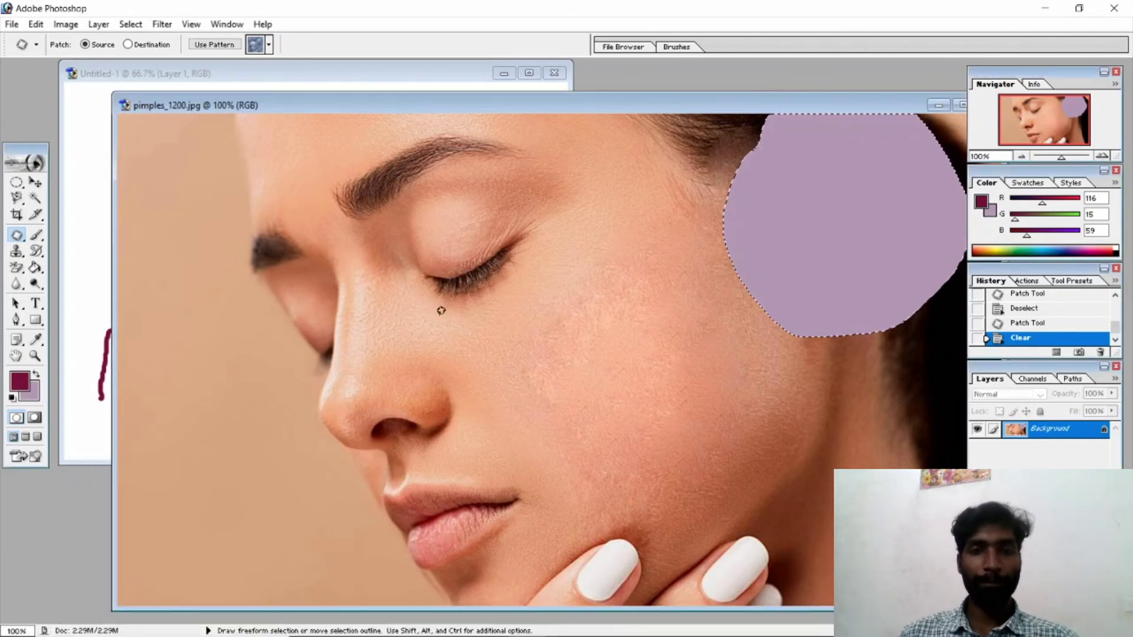
Open the parrot photo whose file name ends in 4euubO4CasU-unsplash from the Saved Pictures folder
{"action": "key", "text": "ctrl+o"}
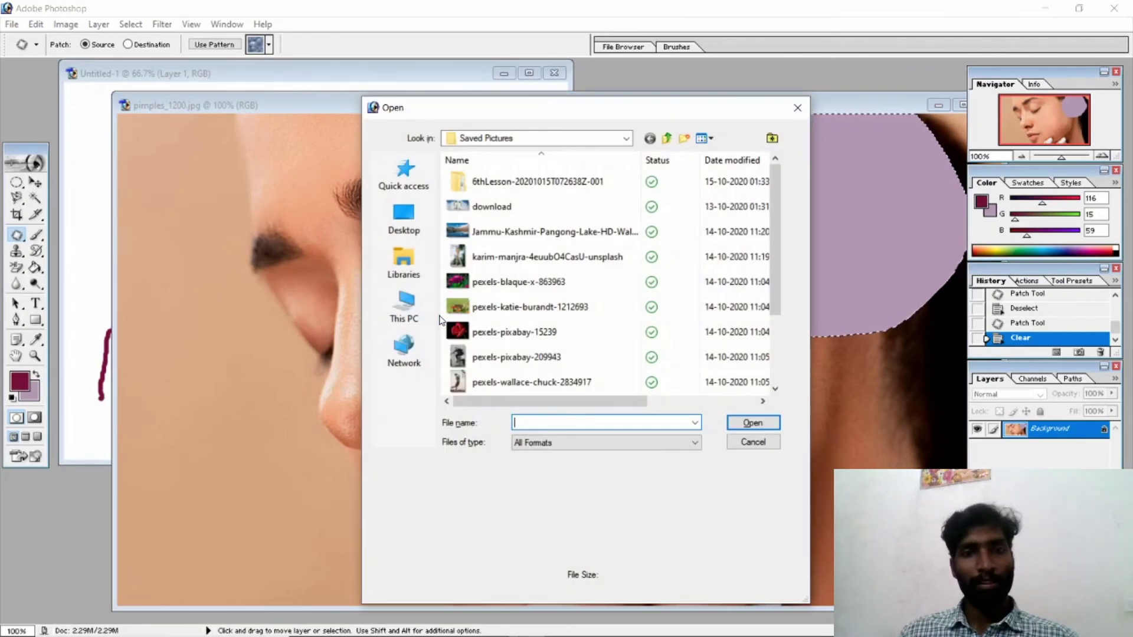
{"action": "scroll", "coordinate": [540, 299], "scroll_direction": "down", "scroll_amount": 2}
{"action": "scroll", "coordinate": [538, 300], "scroll_direction": "up", "scroll_amount": 2}
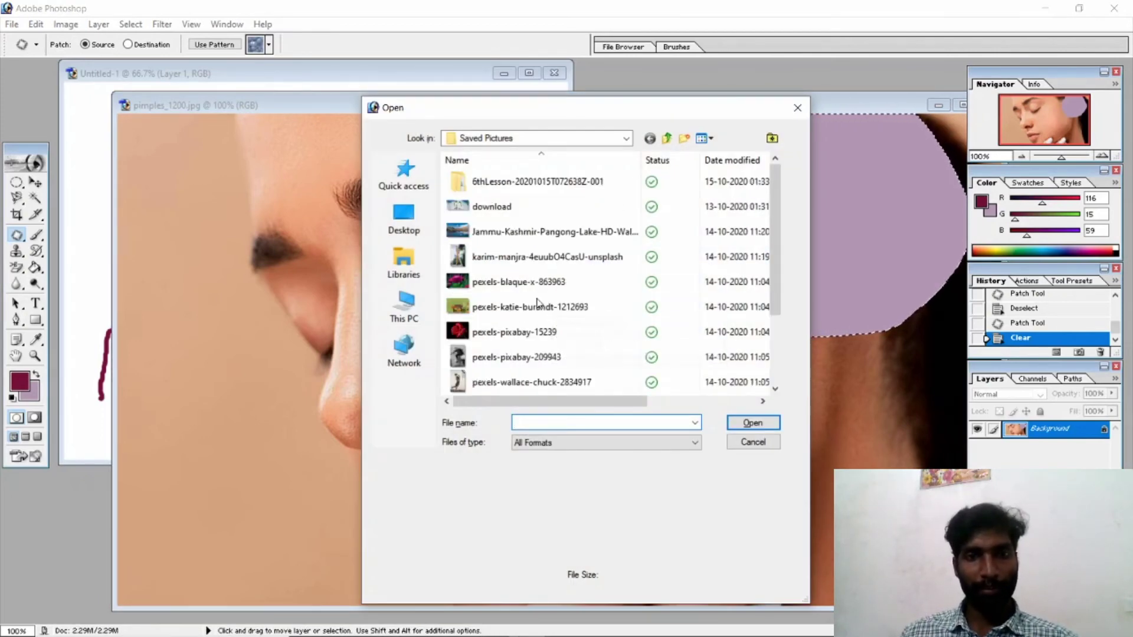
{"action": "left_click", "coordinate": [498, 254]}
{"action": "double_click", "coordinate": [499, 256]}
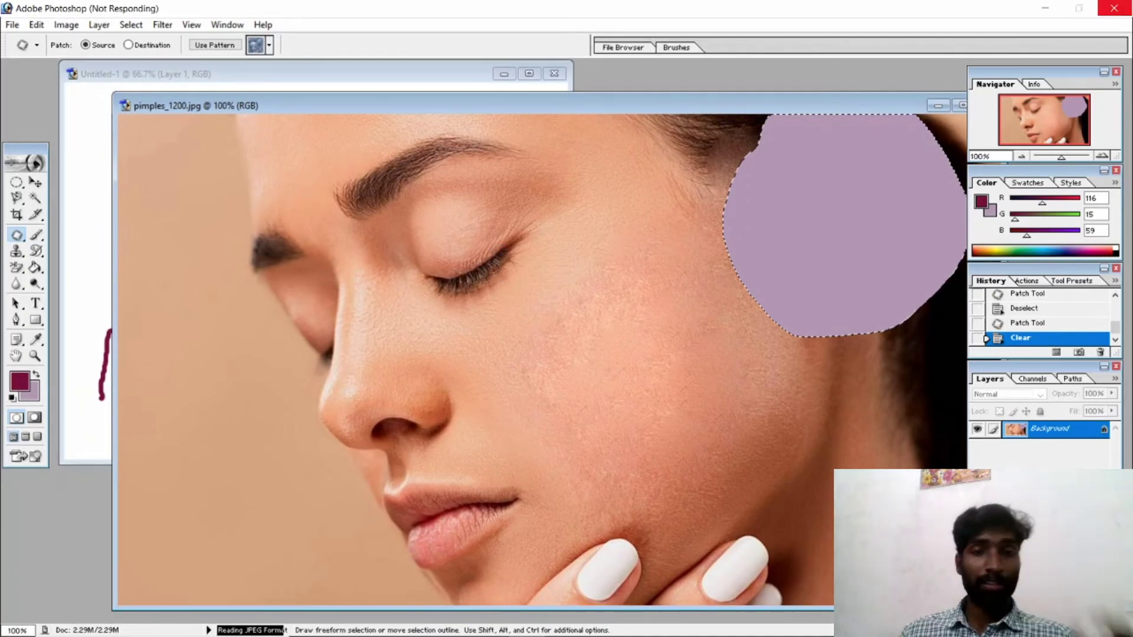
Magnify the screen to 200% with Windows Magnifier to examine the stamp tool choices, and close Magnifier
{"action": "left_click", "coordinate": [75, 634]}
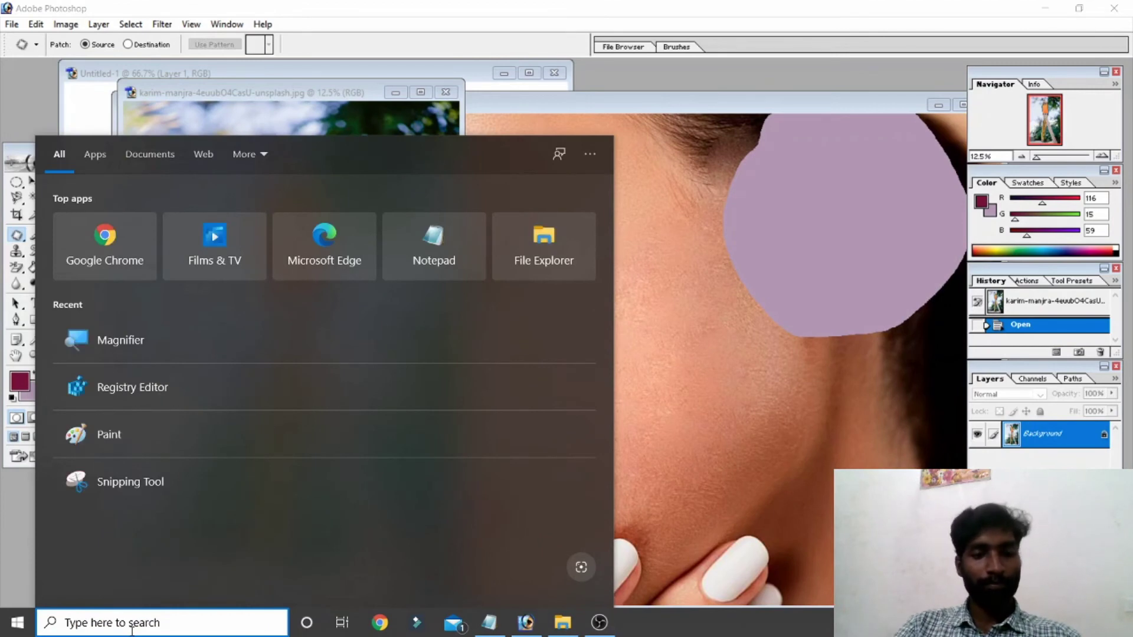
{"action": "type", "text": "mag"}
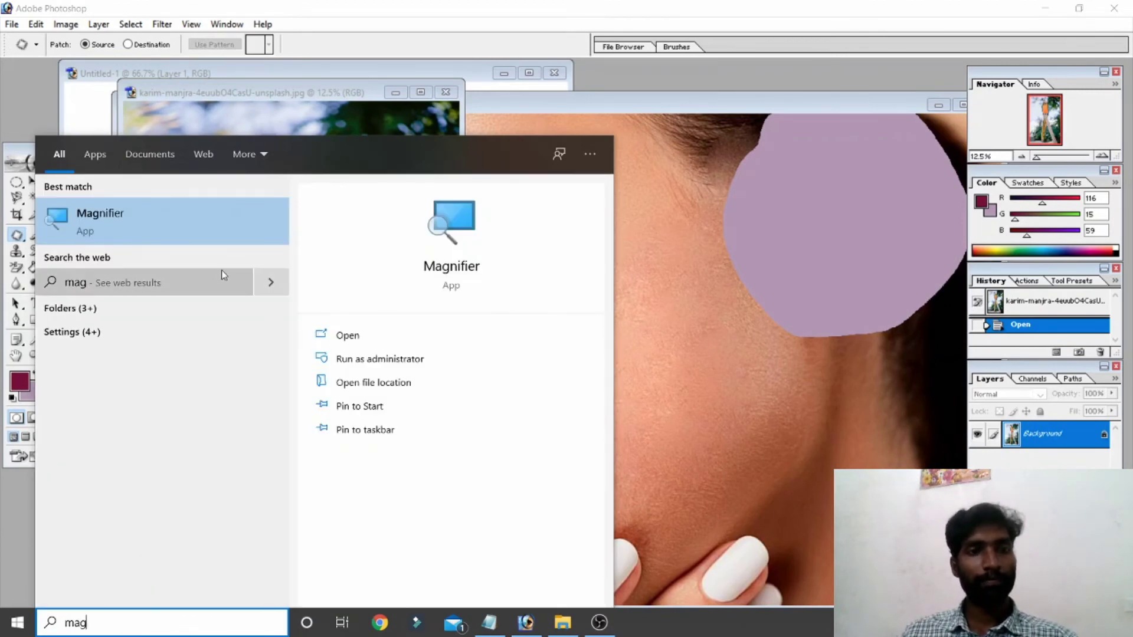
{"action": "left_click", "coordinate": [231, 231]}
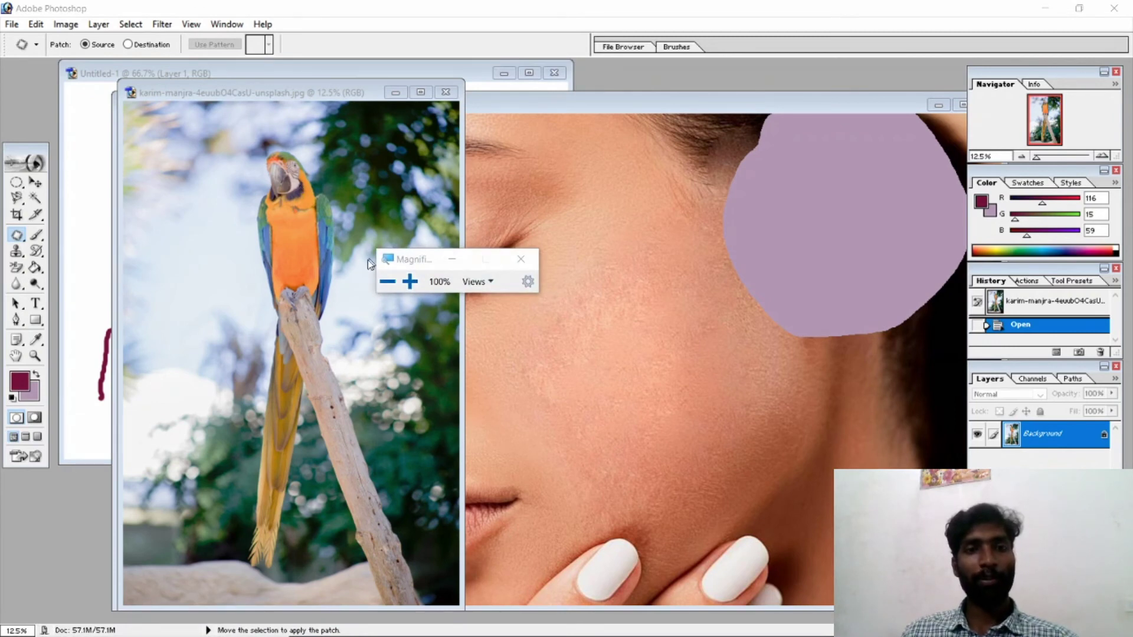
{"action": "left_click", "coordinate": [409, 282]}
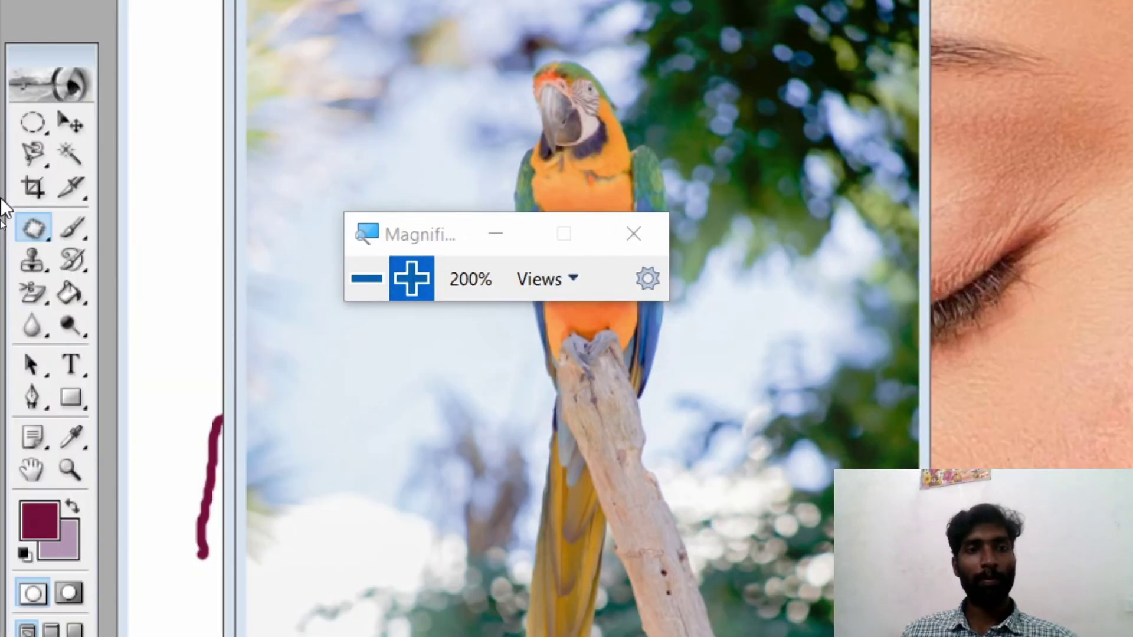
{"action": "left_click", "coordinate": [23, 263]}
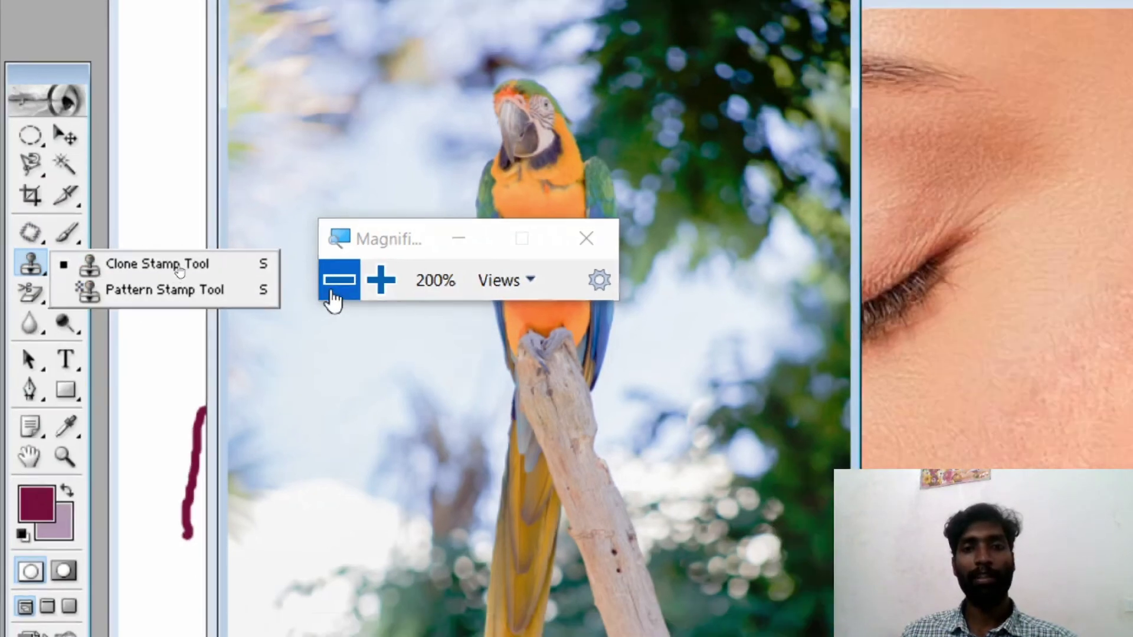
{"action": "left_click", "coordinate": [365, 282]}
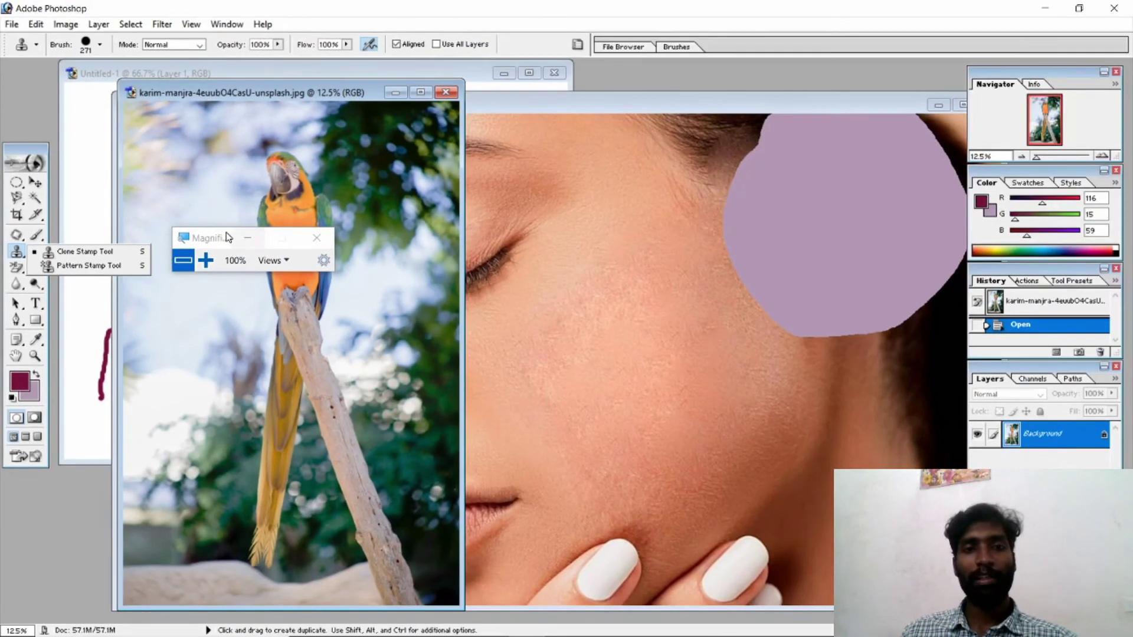
{"action": "left_click", "coordinate": [311, 240]}
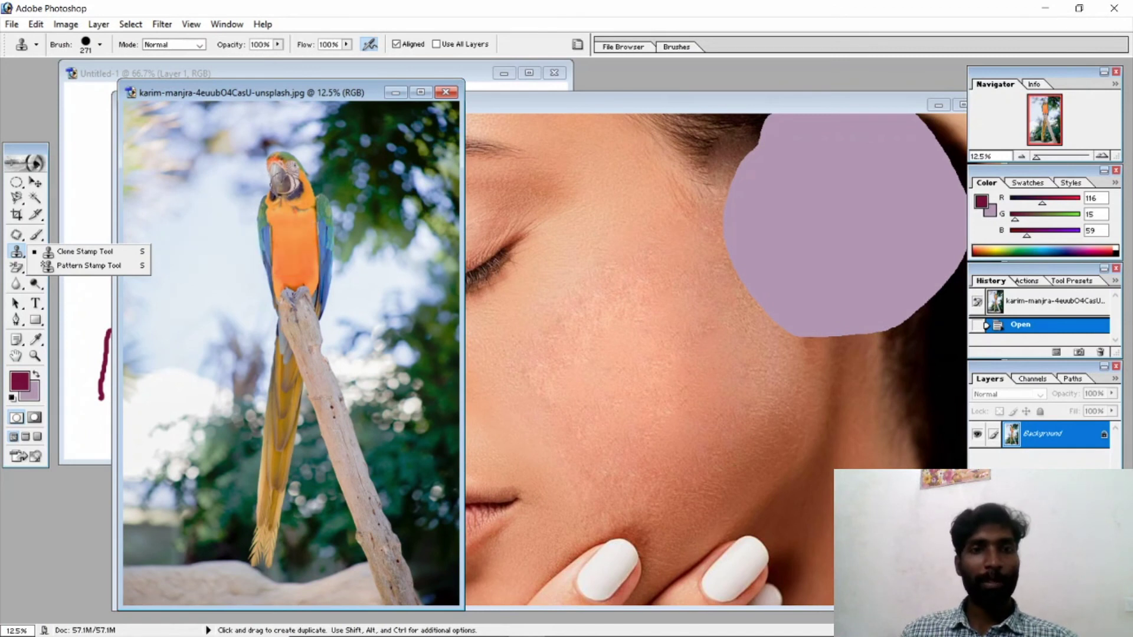
Sample the parrot's head with the Clone Stamp Tool and paint a copy of the bird to its left
{"action": "left_click", "coordinate": [282, 182]}
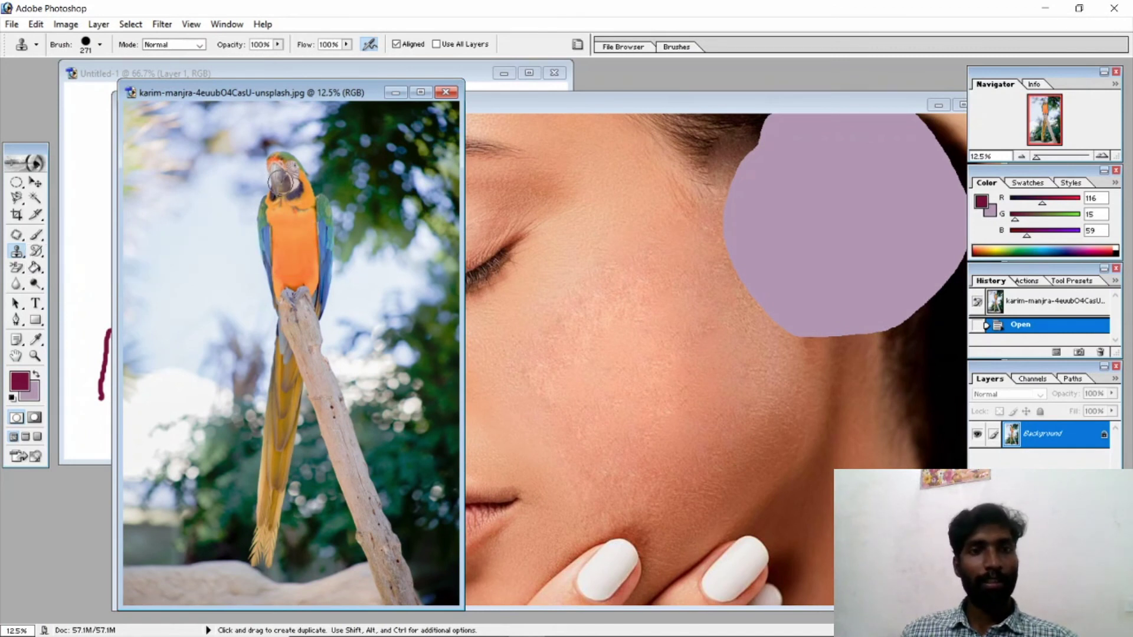
{"action": "key", "text": "ctrl+z"}
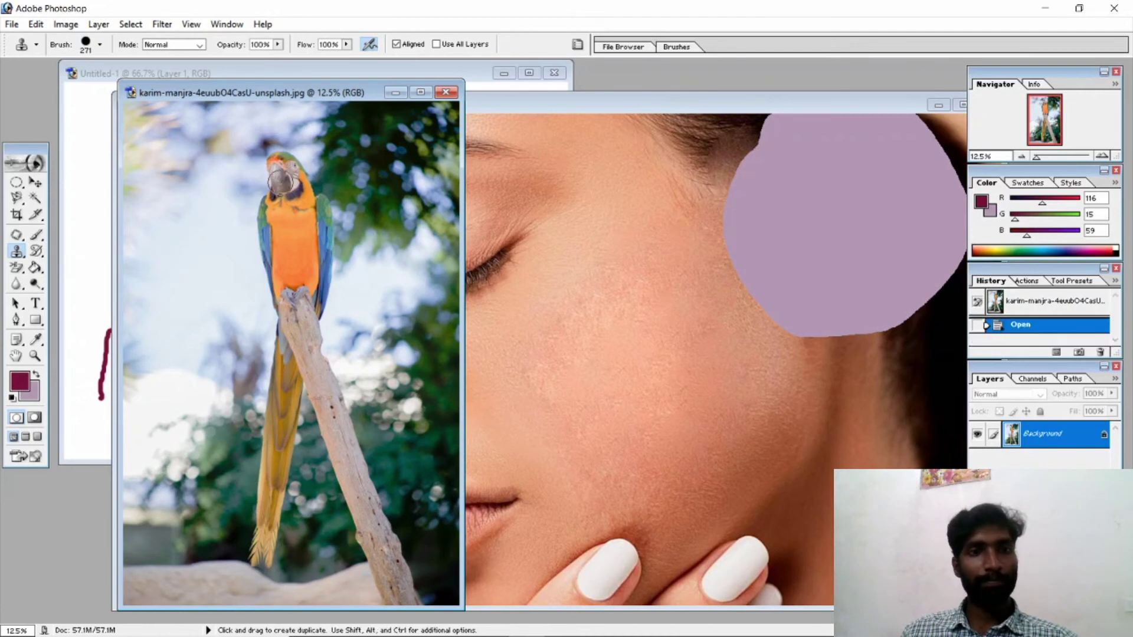
{"action": "left_click", "coordinate": [16, 253]}
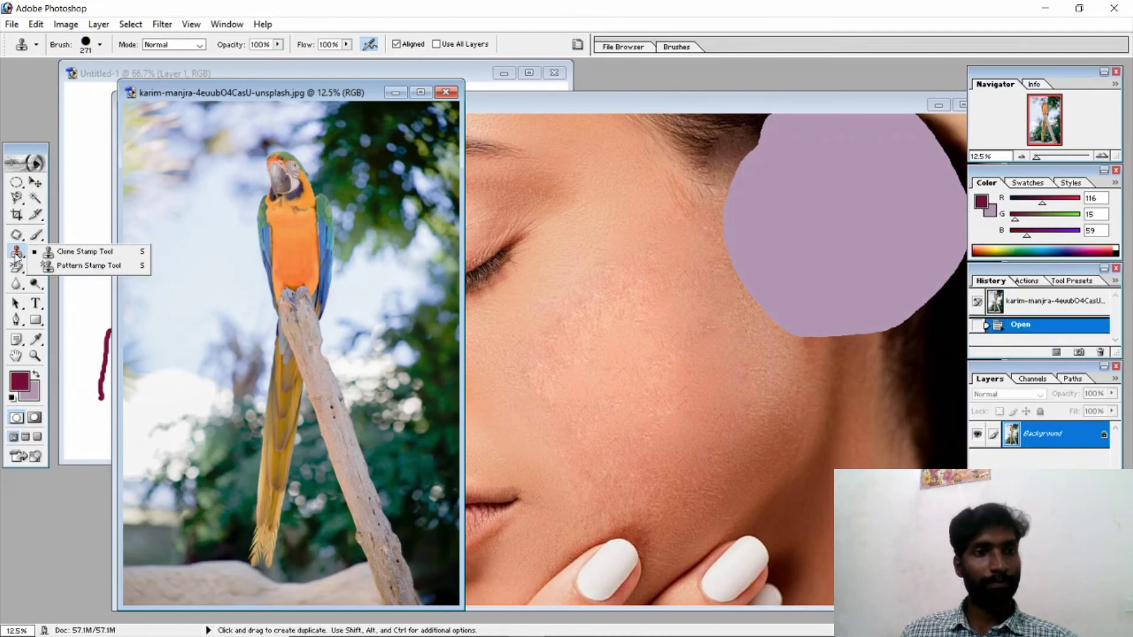
{"action": "left_click", "coordinate": [67, 249]}
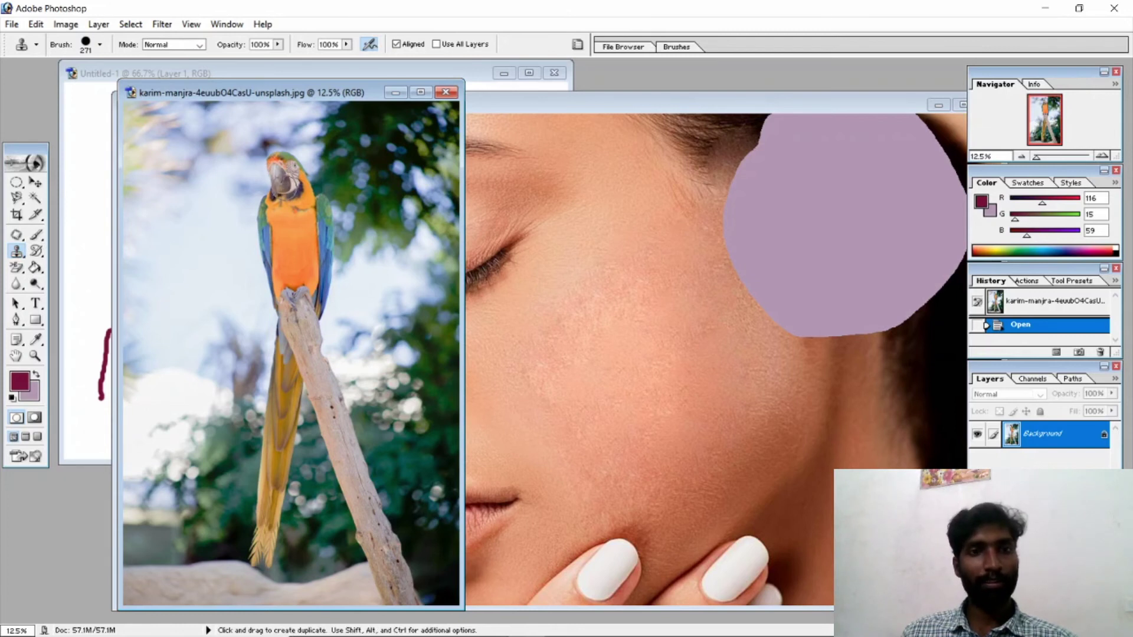
{"action": "left_click", "coordinate": [284, 188], "text": "alt"}
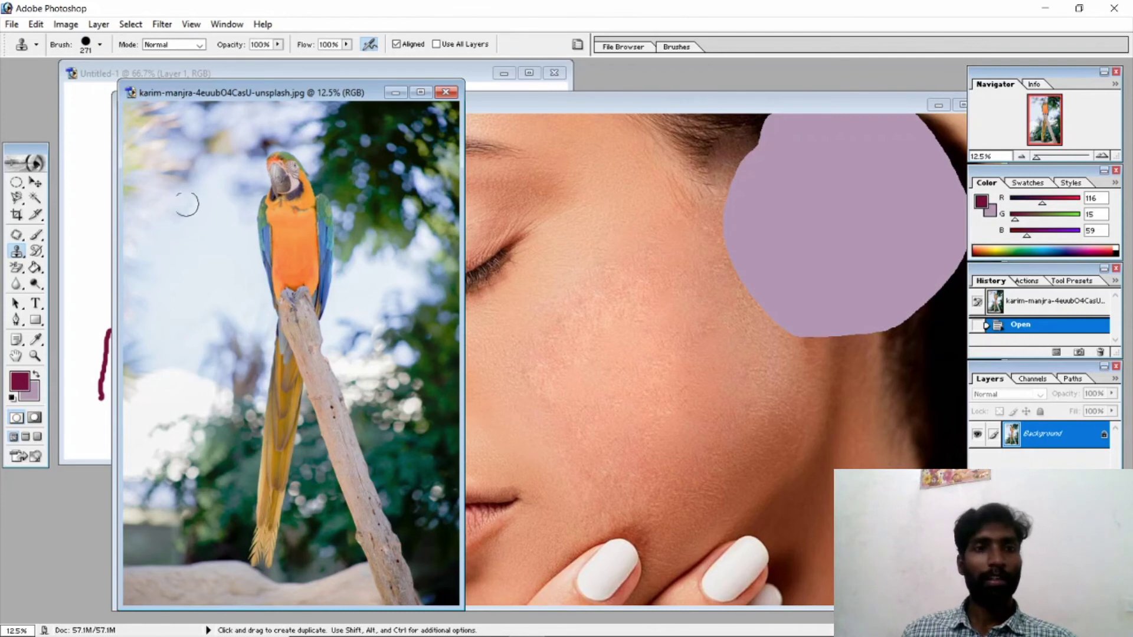
{"action": "mouse_move", "coordinate": [185, 203]}
{"action": "left_mouse_down"}
{"action": "mouse_move", "coordinate": [175, 178]}
{"action": "mouse_move", "coordinate": [187, 241]}
{"action": "mouse_move", "coordinate": [160, 177]}
{"action": "mouse_move", "coordinate": [149, 184]}
{"action": "mouse_move", "coordinate": [171, 304]}
{"action": "mouse_move", "coordinate": [159, 367]}
{"action": "mouse_move", "coordinate": [135, 228]}
{"action": "mouse_move", "coordinate": [149, 193]}
{"action": "mouse_move", "coordinate": [163, 258]}
{"action": "mouse_move", "coordinate": [168, 164]}
{"action": "mouse_move", "coordinate": [188, 262]}
{"action": "mouse_move", "coordinate": [180, 314]}
{"action": "mouse_move", "coordinate": [161, 297]}
{"action": "mouse_move", "coordinate": [150, 172]}
{"action": "mouse_move", "coordinate": [170, 165]}
{"action": "mouse_move", "coordinate": [194, 234]}
{"action": "mouse_move", "coordinate": [206, 290]}
{"action": "mouse_move", "coordinate": [198, 317]}
{"action": "mouse_move", "coordinate": [135, 277]}
{"action": "mouse_move", "coordinate": [142, 205]}
{"action": "mouse_move", "coordinate": [207, 227]}
{"action": "mouse_move", "coordinate": [196, 186]}
{"action": "mouse_move", "coordinate": [209, 258]}
{"action": "mouse_move", "coordinate": [200, 313]}
{"action": "mouse_move", "coordinate": [158, 341]}
{"action": "mouse_move", "coordinate": [185, 348]}
{"action": "mouse_move", "coordinate": [188, 329]}
{"action": "mouse_move", "coordinate": [177, 315]}
{"action": "mouse_move", "coordinate": [184, 243]}
{"action": "mouse_move", "coordinate": [136, 180]}
{"action": "left_mouse_up"}
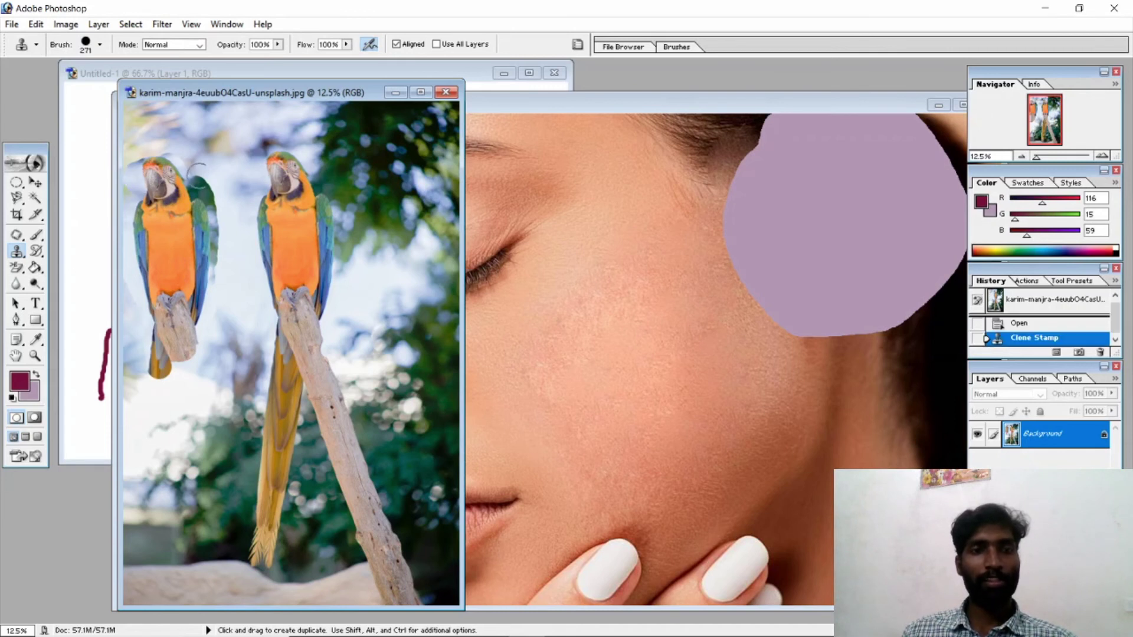
Sample the original parrot's head again and clone another bird with its branch to its right
{"action": "key", "text": "alt"}
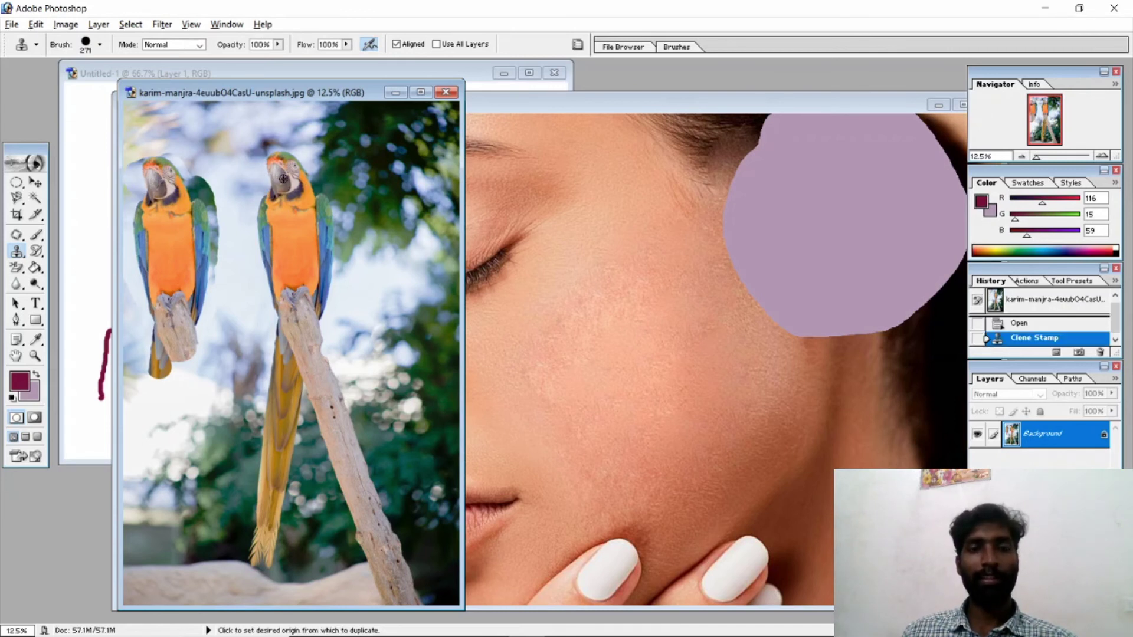
{"action": "left_click", "coordinate": [283, 178], "text": "alt"}
{"action": "mouse_move", "coordinate": [387, 168]}
{"action": "left_mouse_down"}
{"action": "mouse_move", "coordinate": [412, 204]}
{"action": "mouse_move", "coordinate": [412, 242]}
{"action": "mouse_move", "coordinate": [395, 312]}
{"action": "mouse_move", "coordinate": [392, 203]}
{"action": "mouse_move", "coordinate": [370, 211]}
{"action": "mouse_move", "coordinate": [389, 315]}
{"action": "mouse_move", "coordinate": [425, 295]}
{"action": "mouse_move", "coordinate": [427, 254]}
{"action": "mouse_move", "coordinate": [410, 185]}
{"action": "mouse_move", "coordinate": [376, 164]}
{"action": "mouse_move", "coordinate": [407, 157]}
{"action": "mouse_move", "coordinate": [408, 195]}
{"action": "mouse_move", "coordinate": [389, 156]}
{"action": "mouse_move", "coordinate": [377, 156]}
{"action": "mouse_move", "coordinate": [399, 162]}
{"action": "mouse_move", "coordinate": [415, 198]}
{"action": "mouse_move", "coordinate": [422, 171]}
{"action": "mouse_move", "coordinate": [447, 214]}
{"action": "mouse_move", "coordinate": [442, 248]}
{"action": "mouse_move", "coordinate": [391, 336]}
{"action": "mouse_move", "coordinate": [417, 349]}
{"action": "mouse_move", "coordinate": [416, 319]}
{"action": "mouse_move", "coordinate": [445, 392]}
{"action": "mouse_move", "coordinate": [420, 297]}
{"action": "mouse_move", "coordinate": [424, 373]}
{"action": "mouse_move", "coordinate": [450, 441]}
{"action": "mouse_move", "coordinate": [450, 415]}
{"action": "mouse_move", "coordinate": [411, 349]}
{"action": "left_mouse_up"}
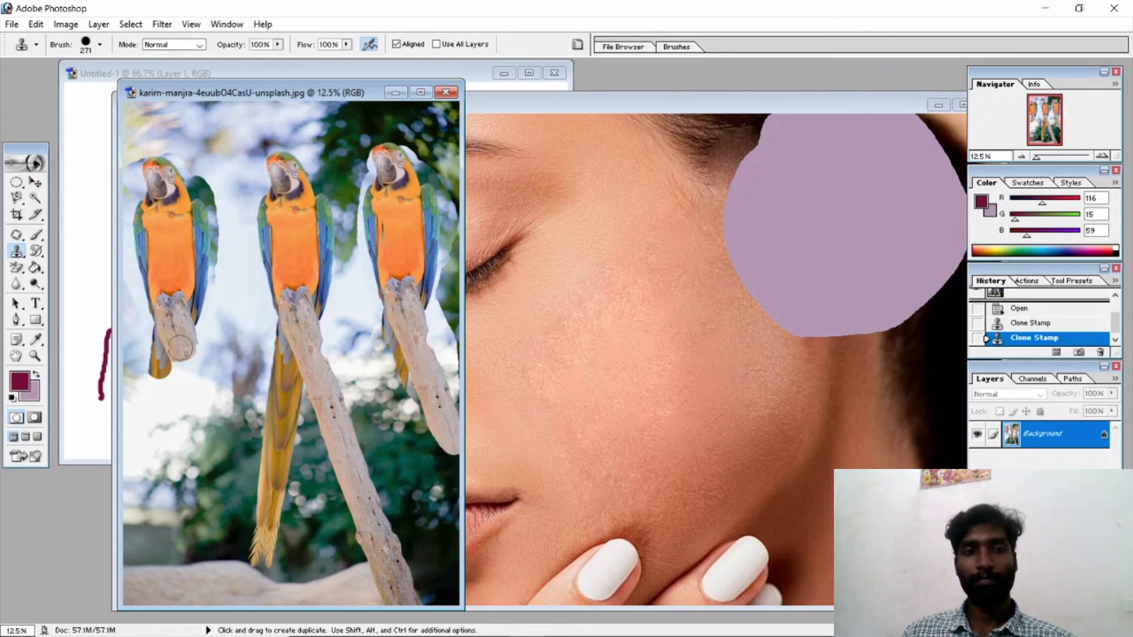
{"action": "left_click_drag", "start_coordinate": [198, 383], "coordinate": [182, 374]}
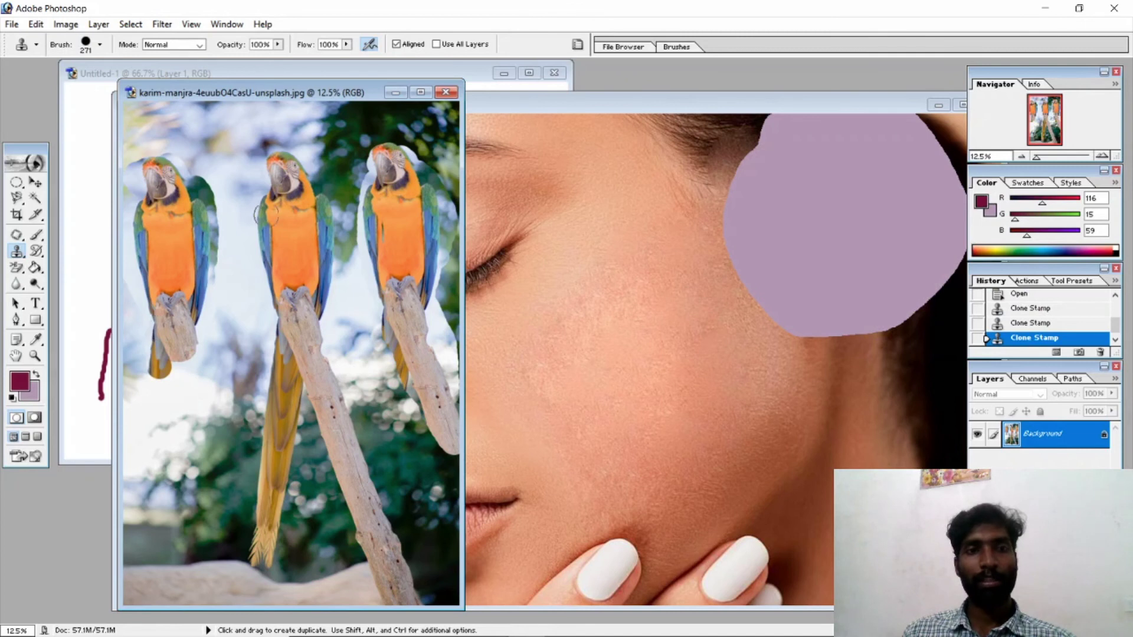
Resample the original parrot's head and clone a further bird over the long tail in the lower part of the photo
{"action": "key", "text": "alt"}
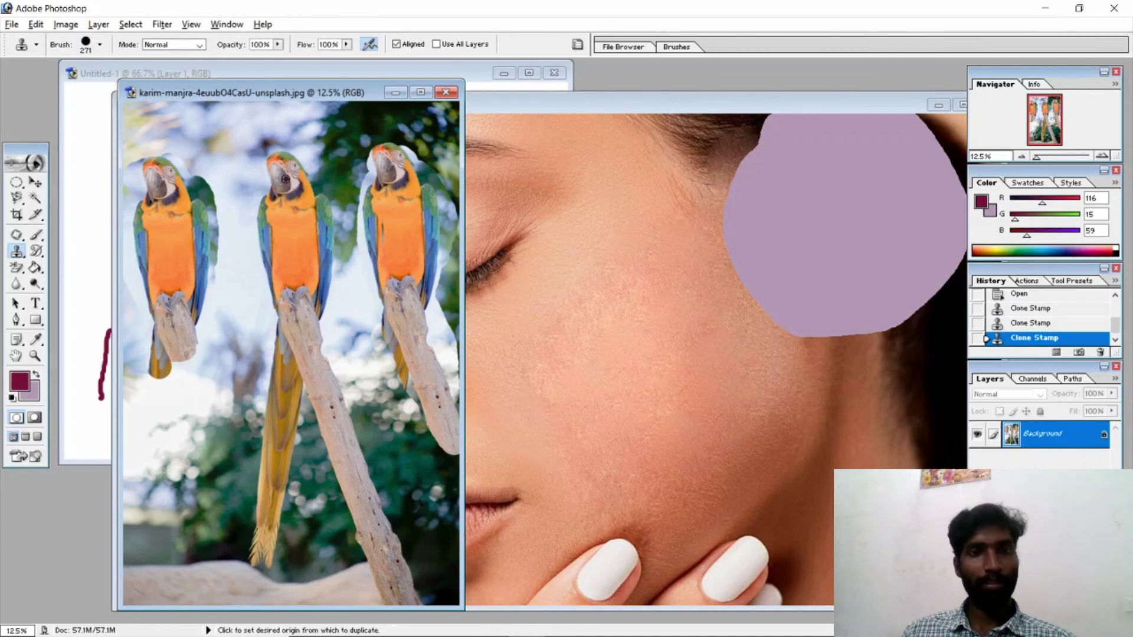
{"action": "left_click", "coordinate": [273, 180], "text": "alt"}
{"action": "mouse_move", "coordinate": [240, 426]}
{"action": "left_mouse_down"}
{"action": "mouse_move", "coordinate": [259, 554]}
{"action": "mouse_move", "coordinate": [250, 464]}
{"action": "mouse_move", "coordinate": [224, 549]}
{"action": "mouse_move", "coordinate": [235, 571]}
{"action": "mouse_move", "coordinate": [252, 582]}
{"action": "mouse_move", "coordinate": [280, 528]}
{"action": "mouse_move", "coordinate": [275, 467]}
{"action": "mouse_move", "coordinate": [258, 414]}
{"action": "mouse_move", "coordinate": [239, 396]}
{"action": "mouse_move", "coordinate": [222, 404]}
{"action": "mouse_move", "coordinate": [220, 392]}
{"action": "mouse_move", "coordinate": [267, 391]}
{"action": "mouse_move", "coordinate": [274, 420]}
{"action": "mouse_move", "coordinate": [217, 435]}
{"action": "mouse_move", "coordinate": [235, 567]}
{"action": "mouse_move", "coordinate": [258, 564]}
{"action": "mouse_move", "coordinate": [257, 547]}
{"action": "mouse_move", "coordinate": [263, 588]}
{"action": "mouse_move", "coordinate": [290, 521]}
{"action": "mouse_move", "coordinate": [269, 447]}
{"action": "mouse_move", "coordinate": [301, 454]}
{"action": "mouse_move", "coordinate": [301, 502]}
{"action": "mouse_move", "coordinate": [272, 540]}
{"action": "left_mouse_up"}
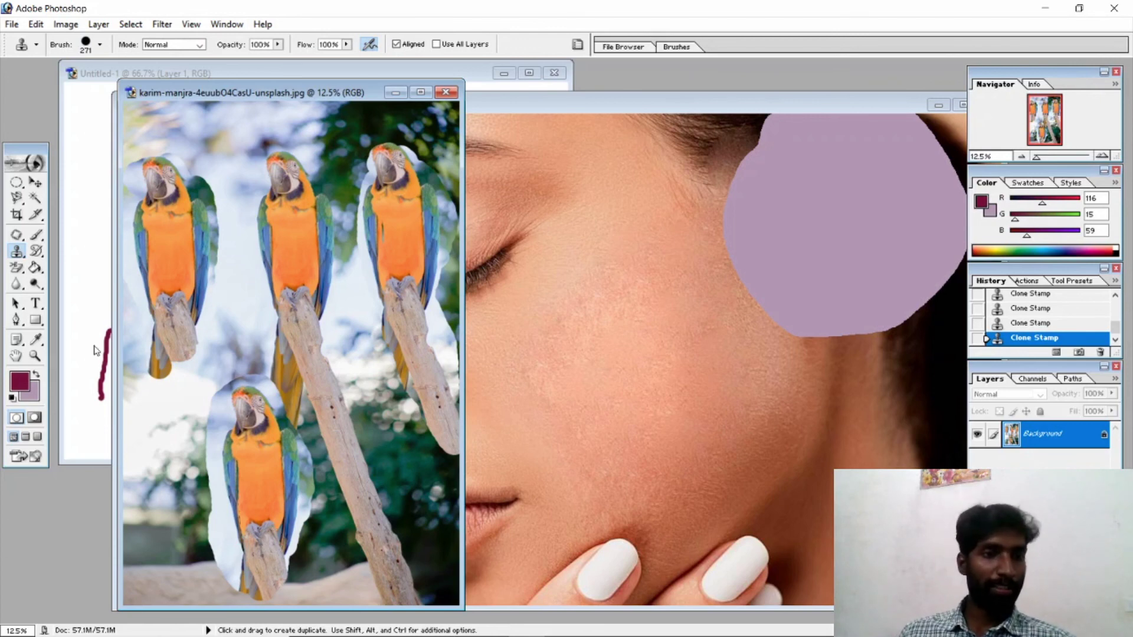
With the Blur Tool, sharpen and blur one spot on the original parrot's chest
{"action": "left_click", "coordinate": [17, 284]}
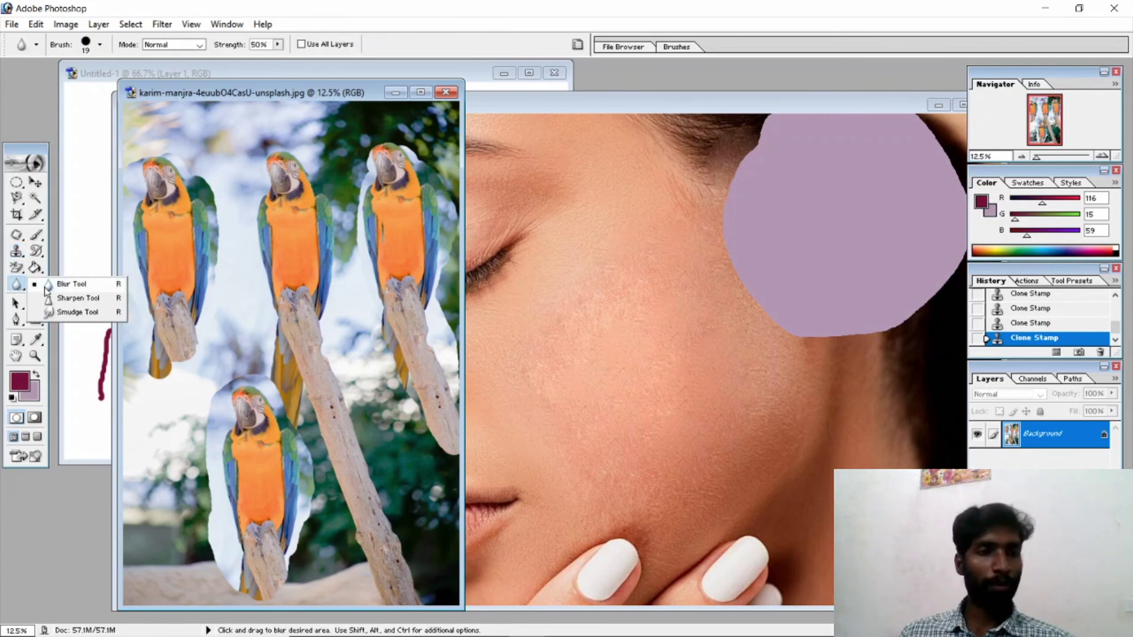
{"action": "left_click", "coordinate": [81, 284]}
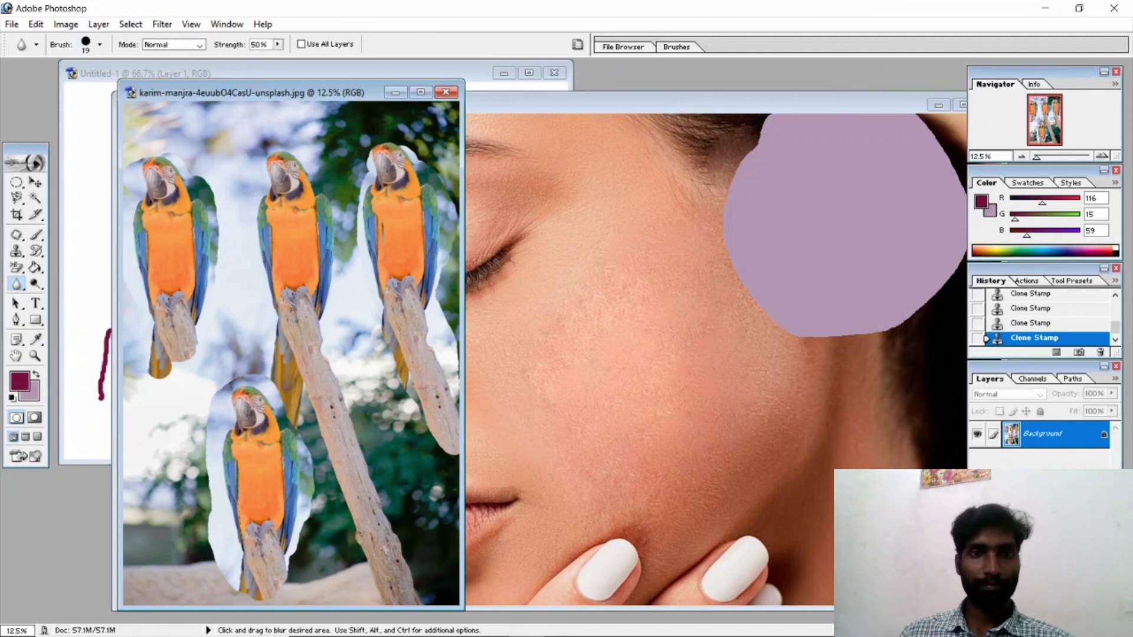
{"action": "left_click", "coordinate": [289, 236], "text": "alt"}
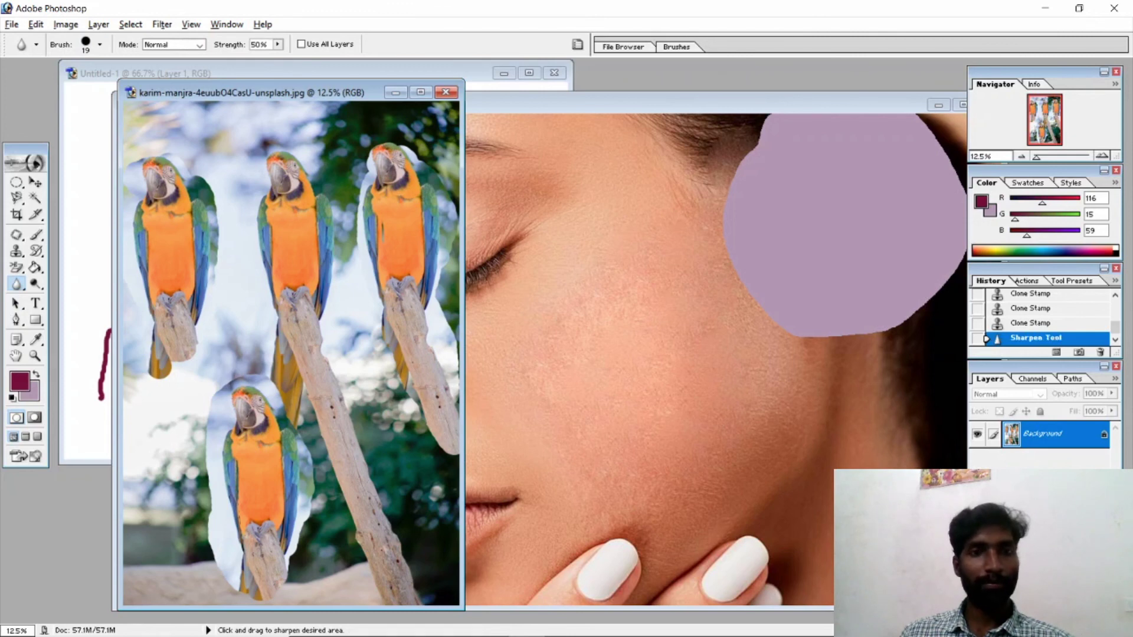
{"action": "left_click", "coordinate": [289, 236]}
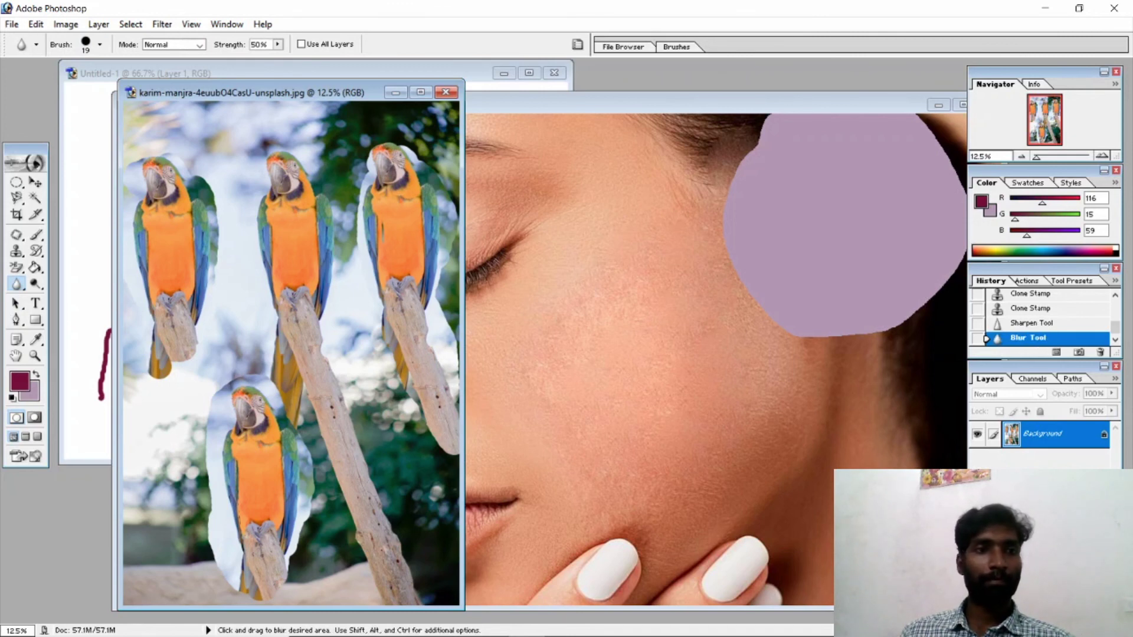
Bring the pimples_1200 photo to the front and blur several spots on the cheek with the Blur Tool
{"action": "left_click", "coordinate": [593, 261]}
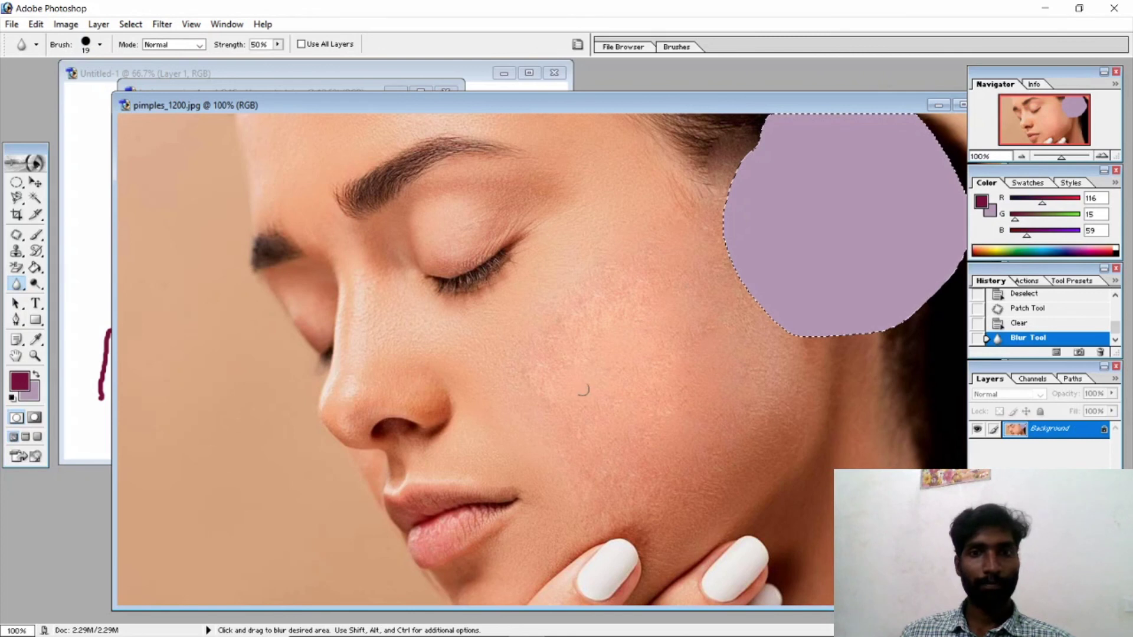
{"action": "left_click", "coordinate": [583, 389]}
{"action": "left_click", "coordinate": [561, 357]}
{"action": "left_click", "coordinate": [554, 324]}
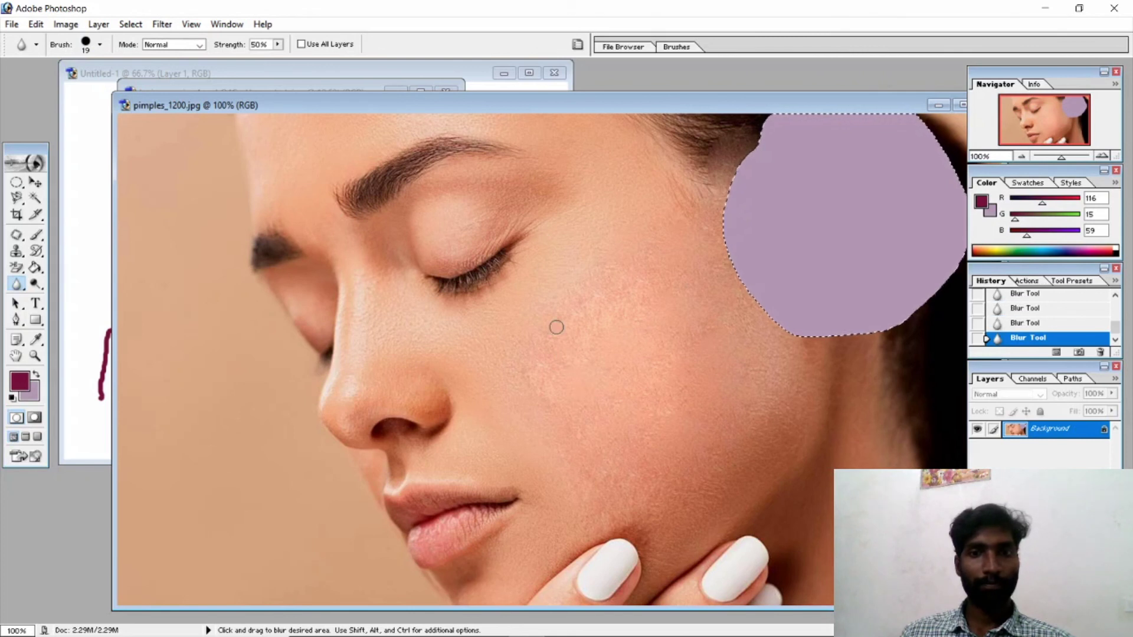
Set the Blur Tool's brush diameter to 2500 px
{"action": "right_click", "coordinate": [413, 244]}
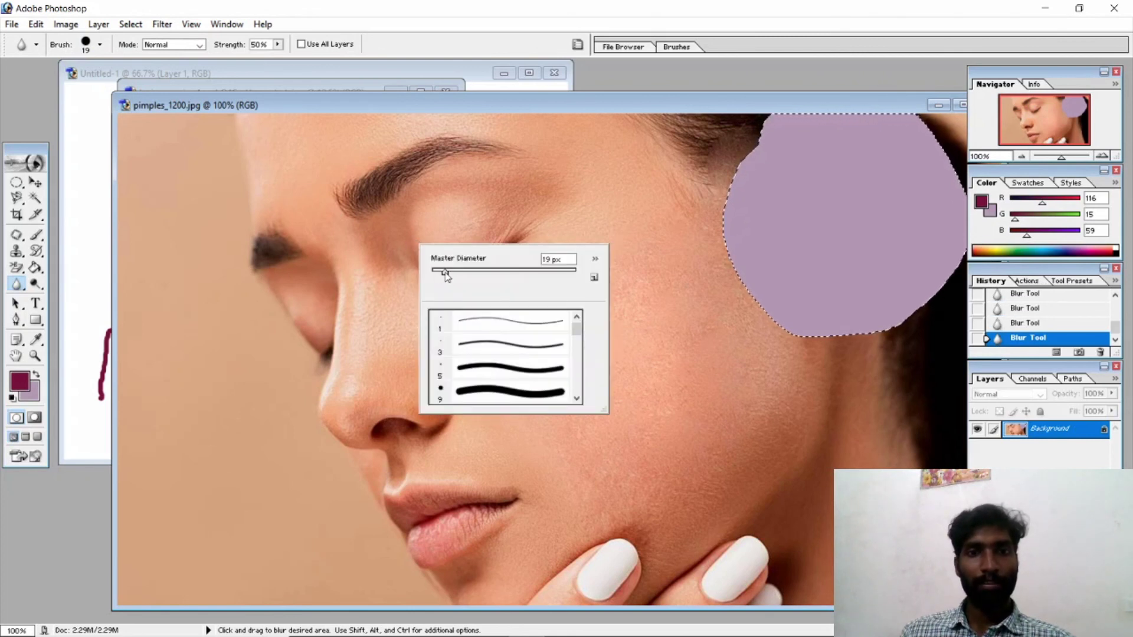
{"action": "left_click_drag", "start_coordinate": [444, 276], "coordinate": [586, 276]}
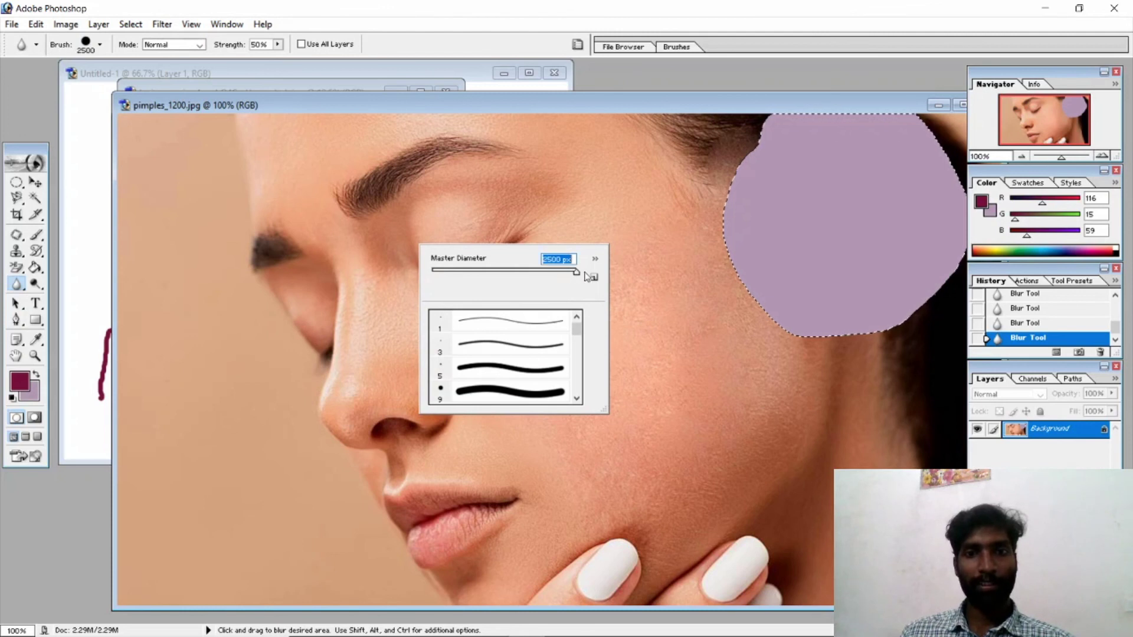
{"action": "key", "text": "Return"}
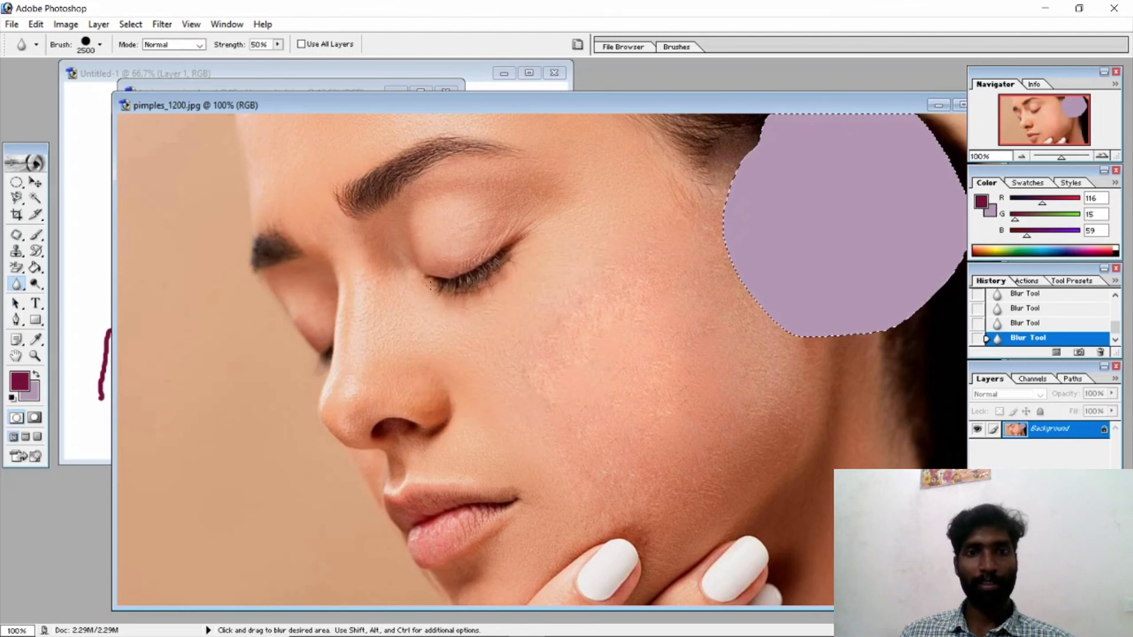